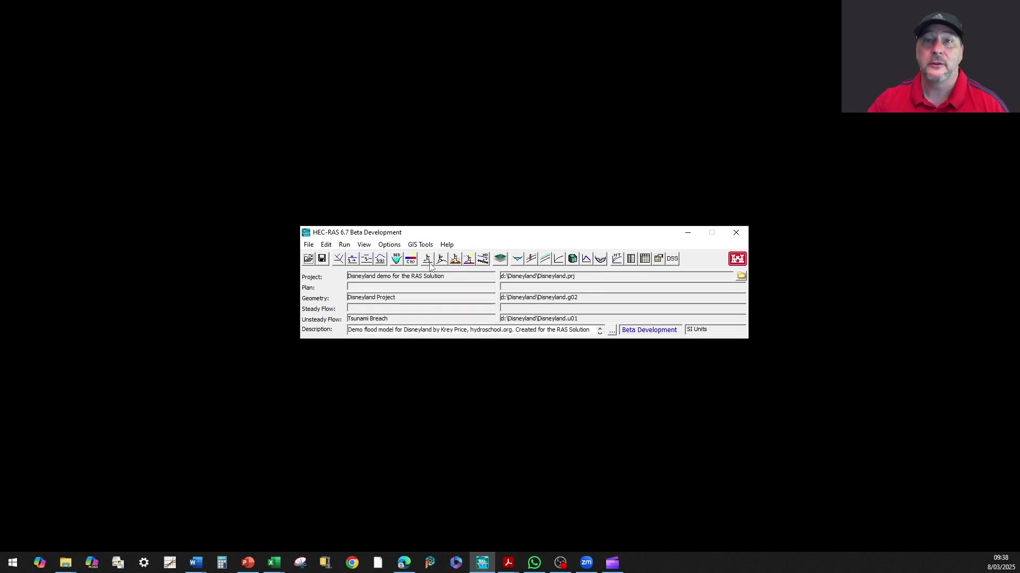
{"action": "left_click", "coordinate": [439, 261]}
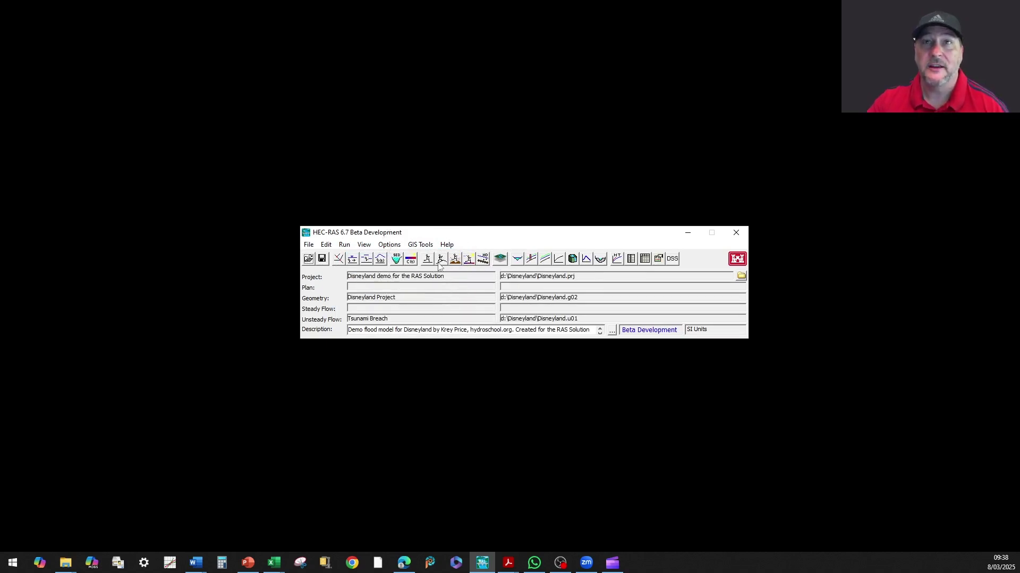
{"action": "left_click", "coordinate": [439, 262]}
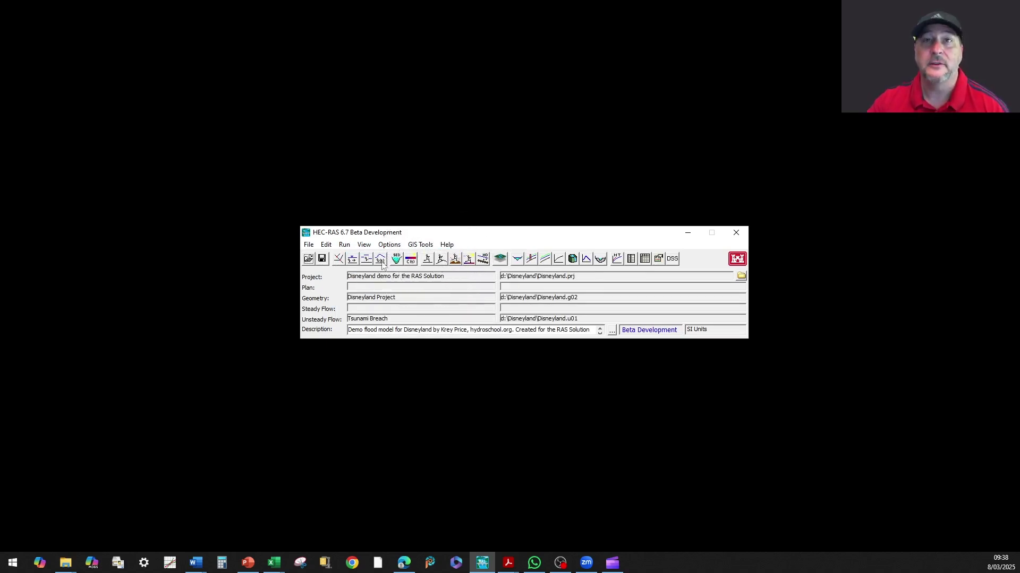
{"action": "left_click", "coordinate": [354, 261]}
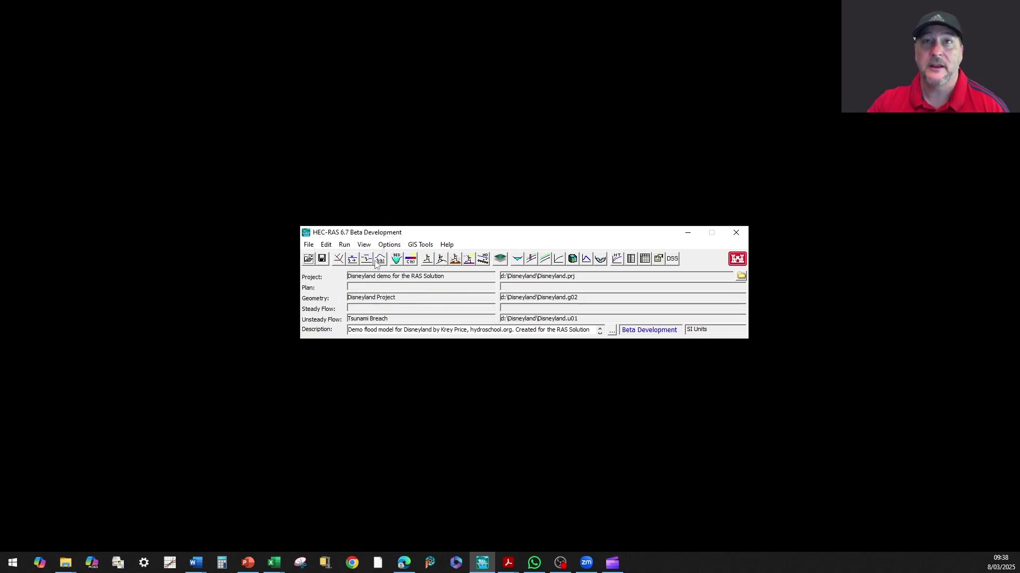
{"action": "left_click", "coordinate": [380, 261]}
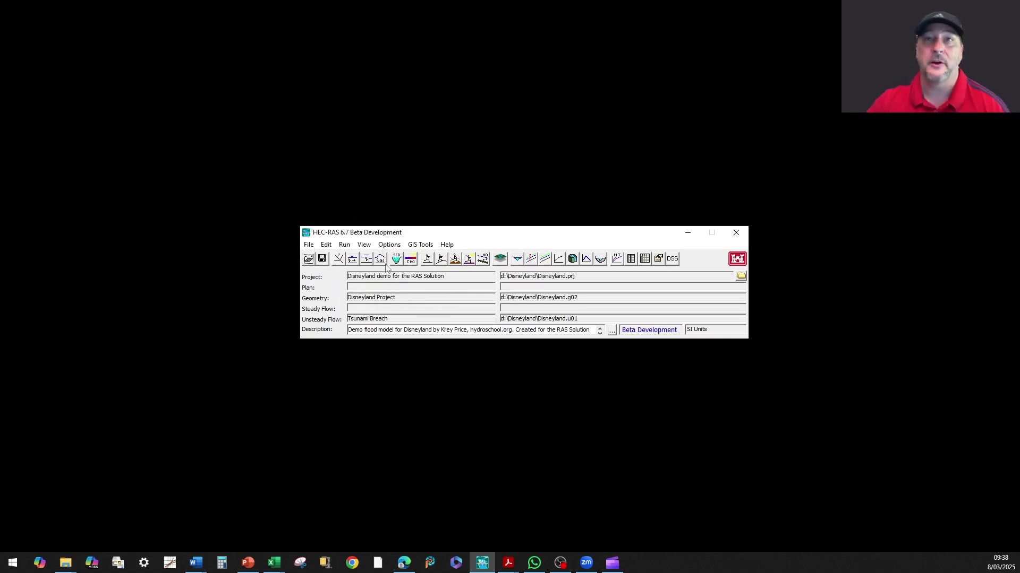
{"action": "left_click", "coordinate": [428, 260]}
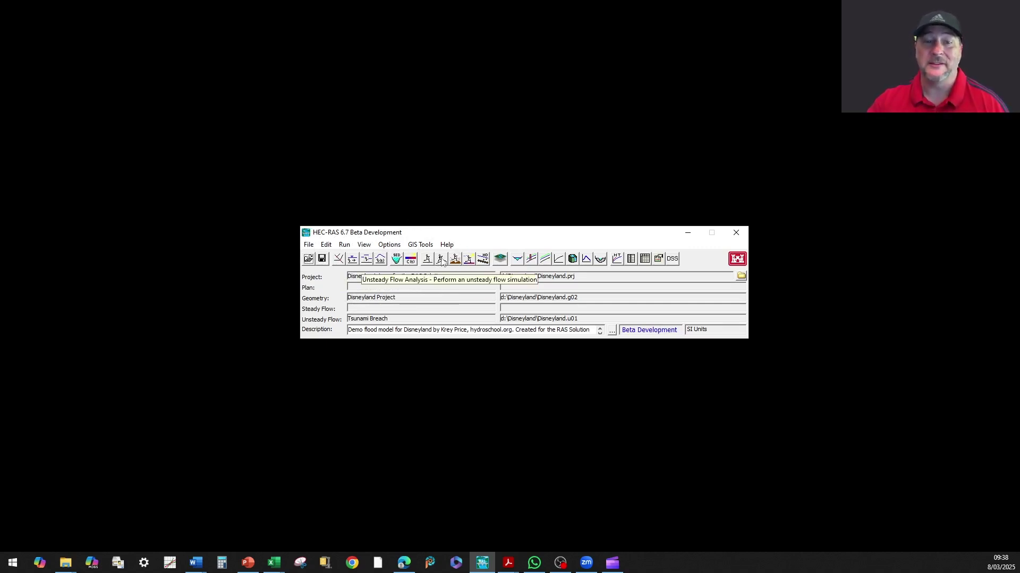
{"action": "left_click", "coordinate": [441, 260]}
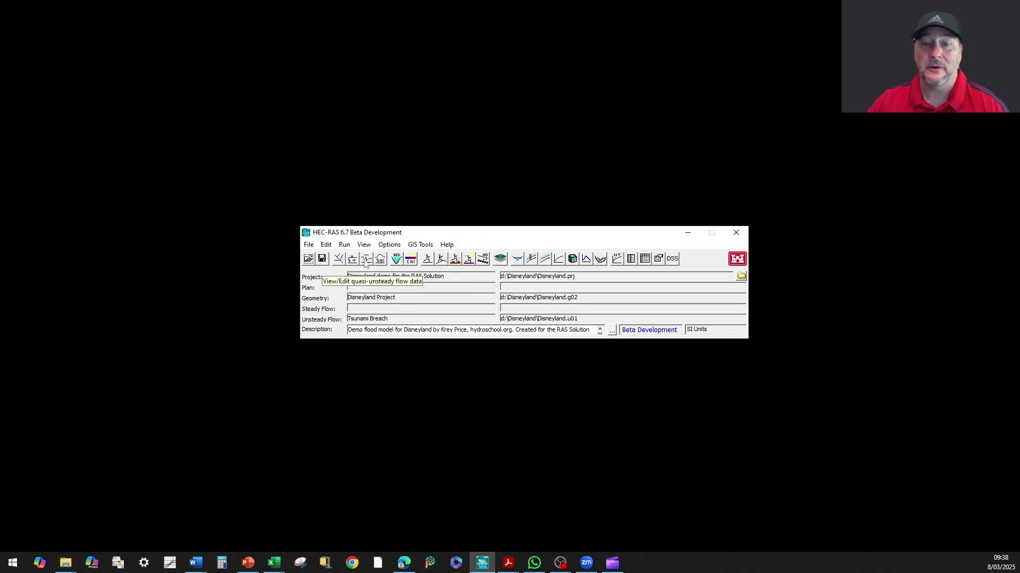
{"action": "left_click", "coordinate": [364, 262]}
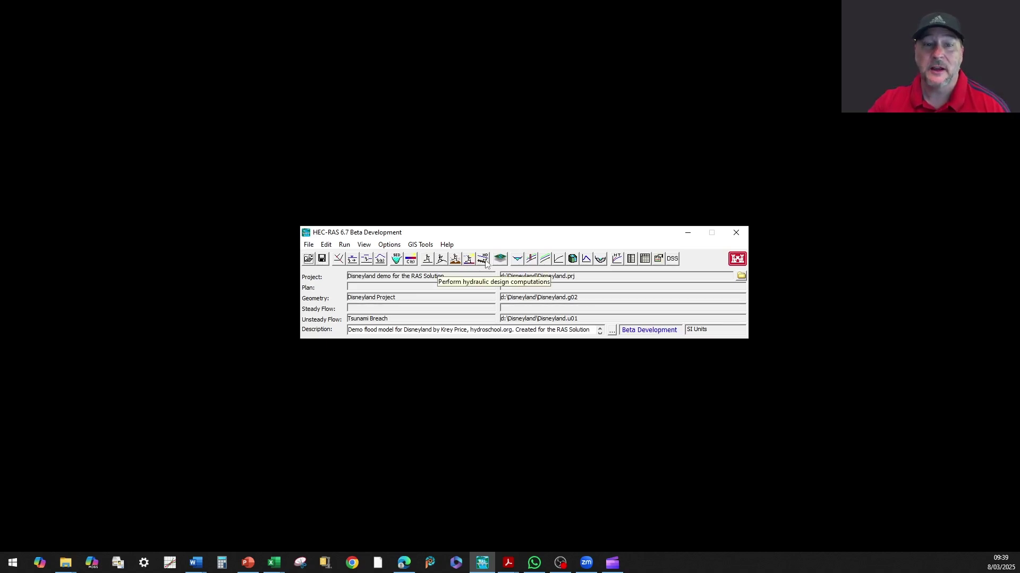
Step: Open the hydraulic design computations, review the available design types, and put the Bridge Scour window away
{"action": "left_click", "coordinate": [485, 262]}
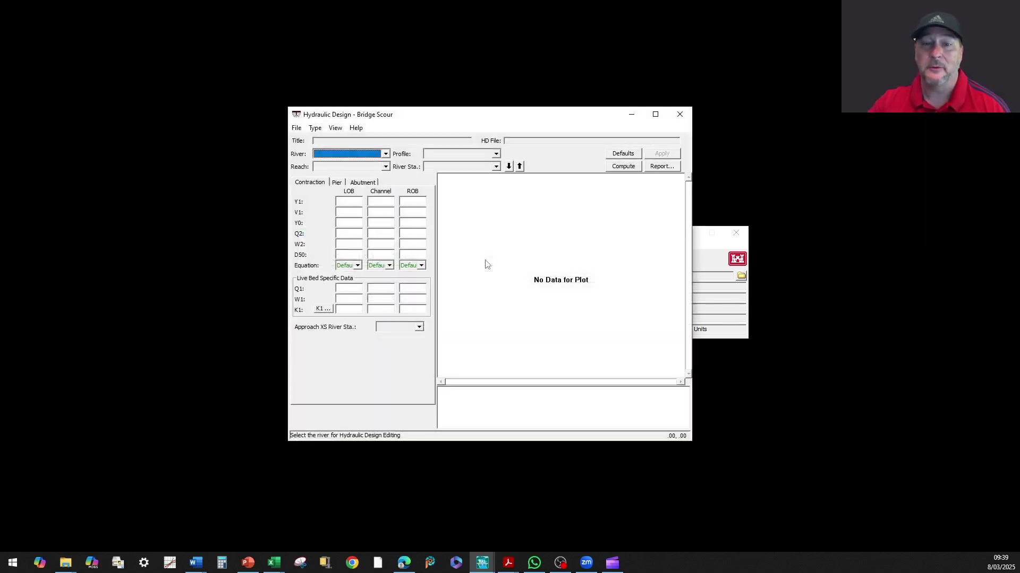
{"action": "left_click", "coordinate": [316, 129]}
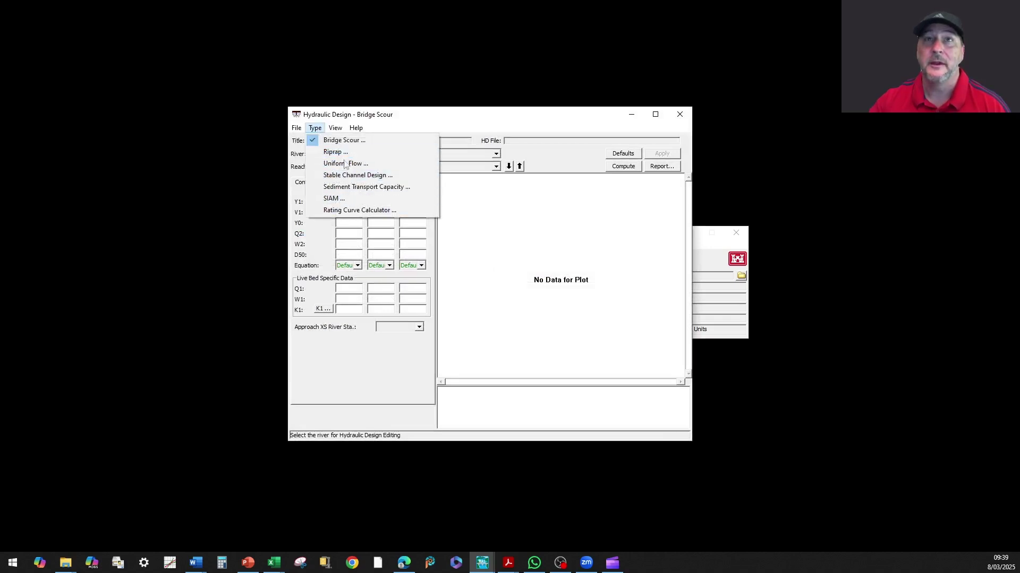
{"action": "left_click", "coordinate": [628, 115]}
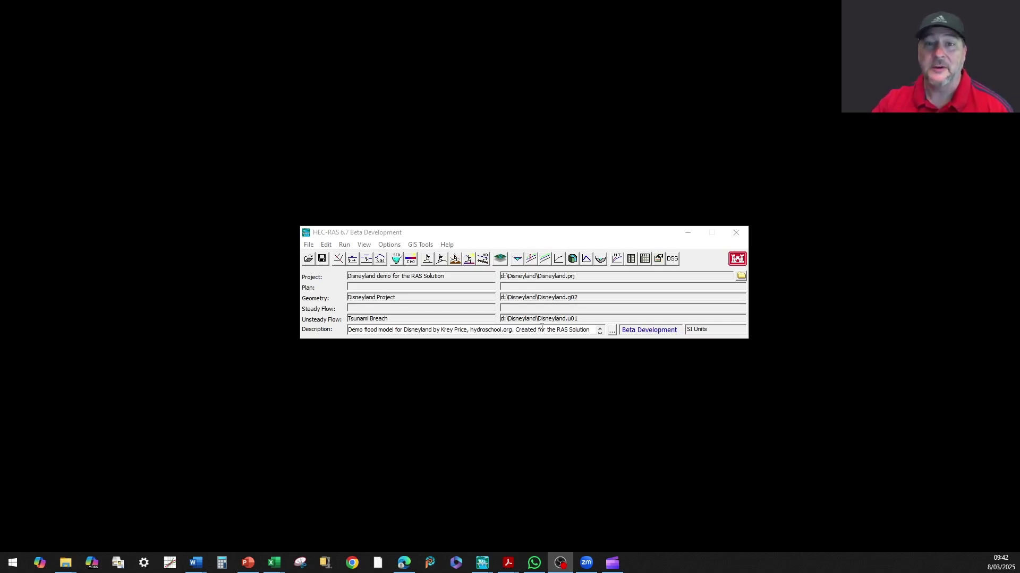
Step: Open the geometric data editor and bring its window fully into view
{"action": "left_click", "coordinate": [561, 300]}
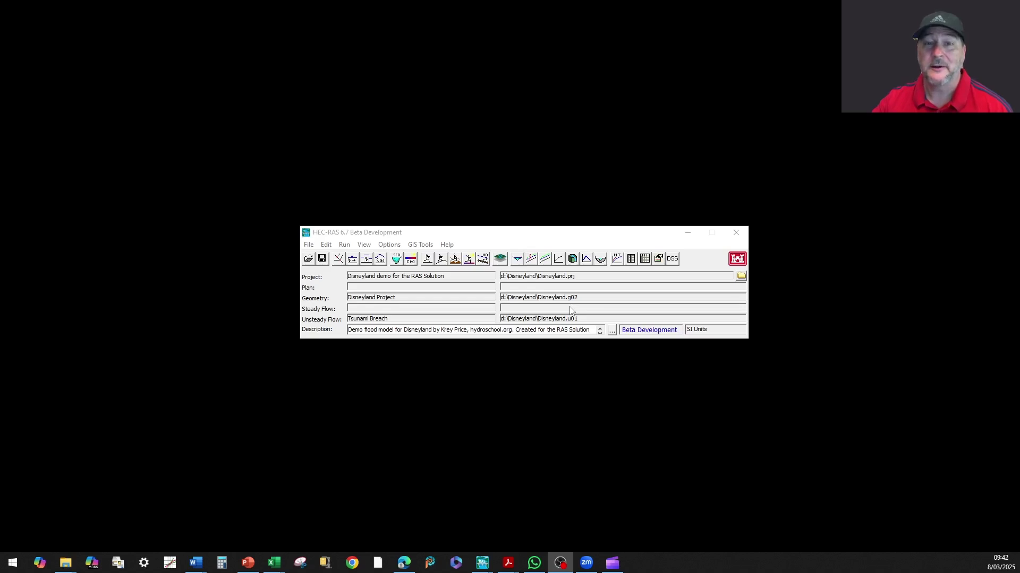
{"action": "left_click", "coordinate": [339, 260]}
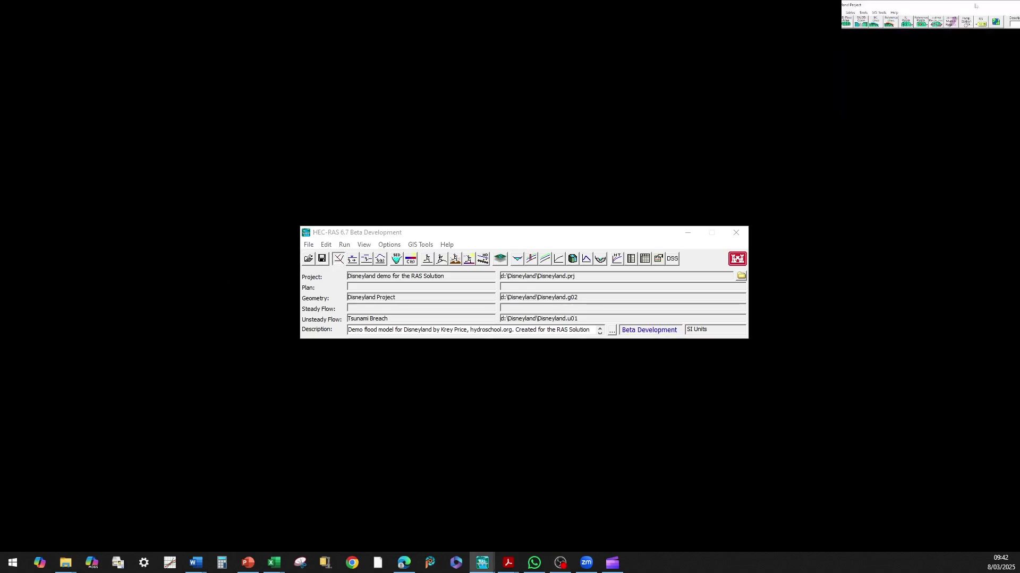
{"action": "left_click_drag", "start_coordinate": [972, 7], "coordinate": [489, 133]}
Step: Save the geometry data under the title Disneyland Existing, overwriting the geometry file of that name
{"action": "left_click", "coordinate": [253, 142]}
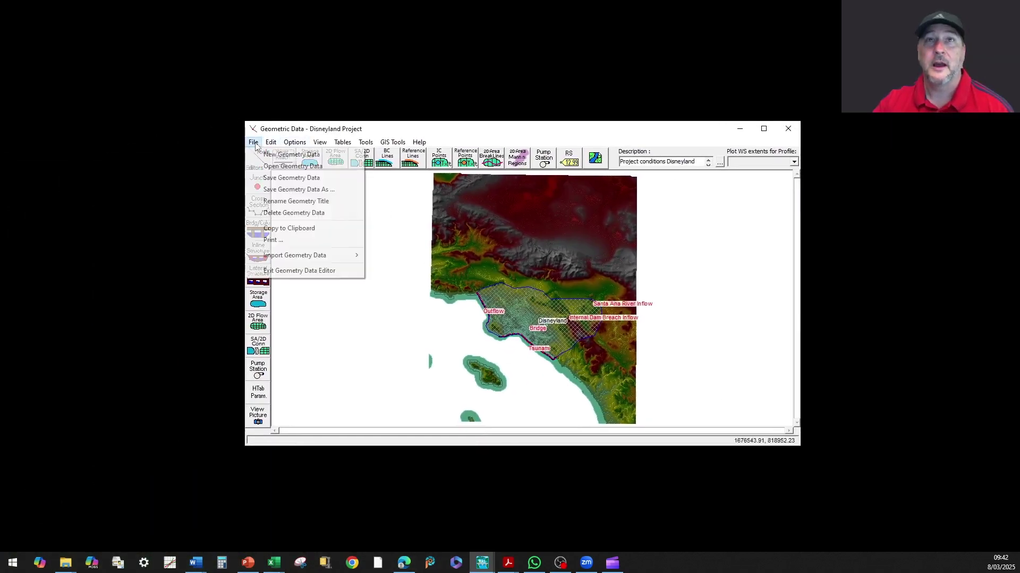
{"action": "left_click", "coordinate": [274, 193]}
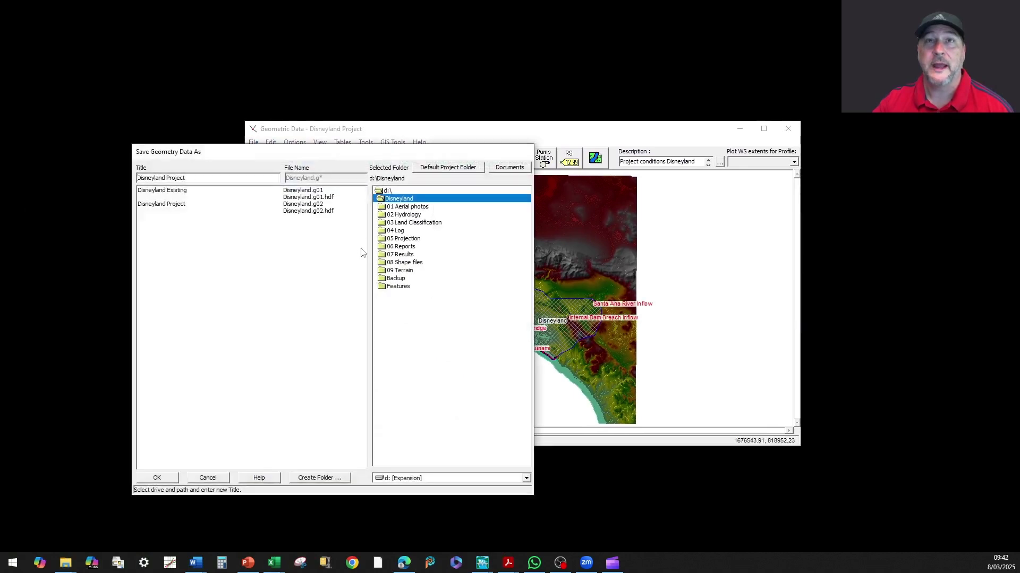
{"action": "left_click", "coordinate": [175, 193]}
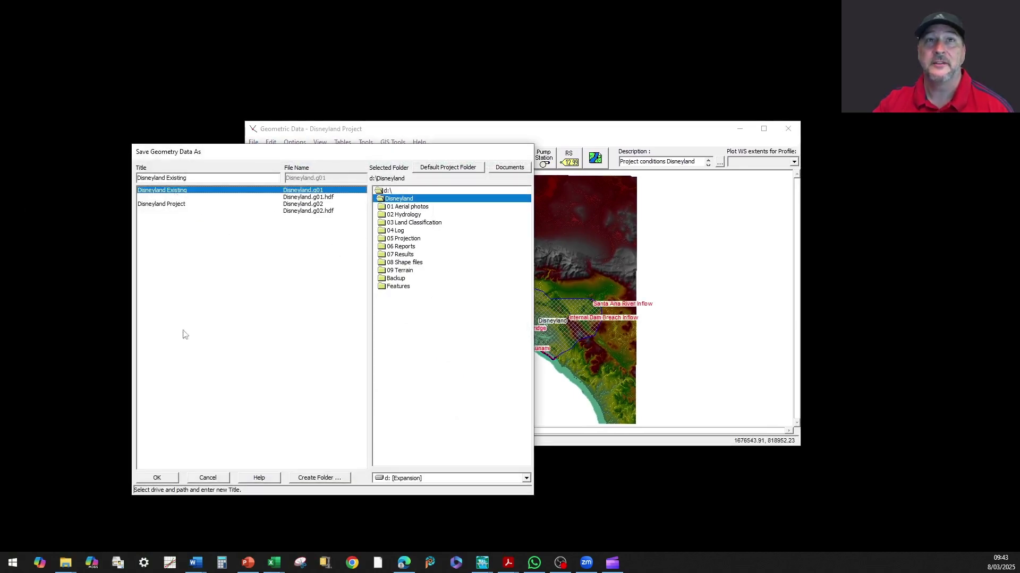
{"action": "left_click", "coordinate": [164, 479]}
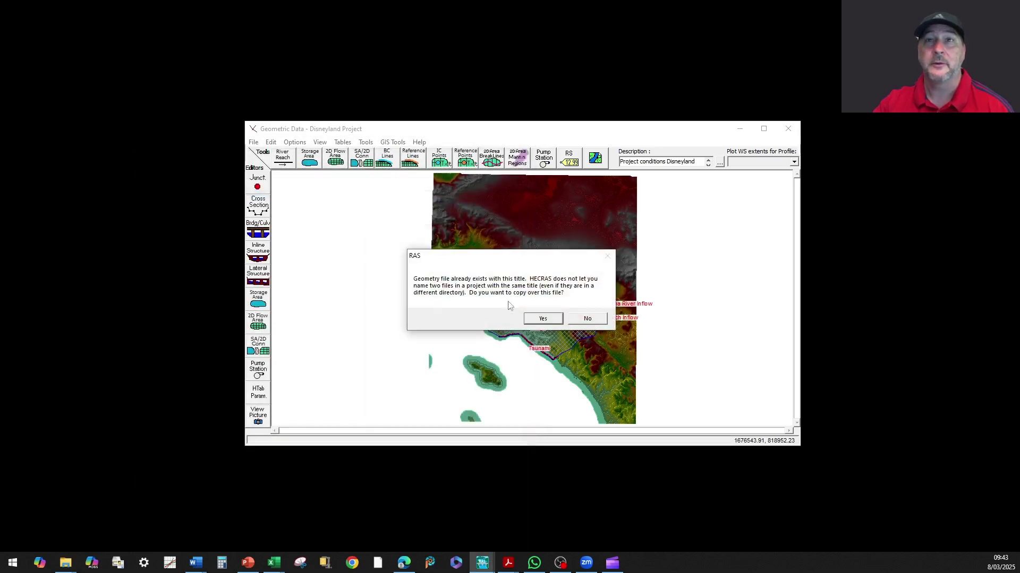
{"action": "left_click", "coordinate": [543, 321]}
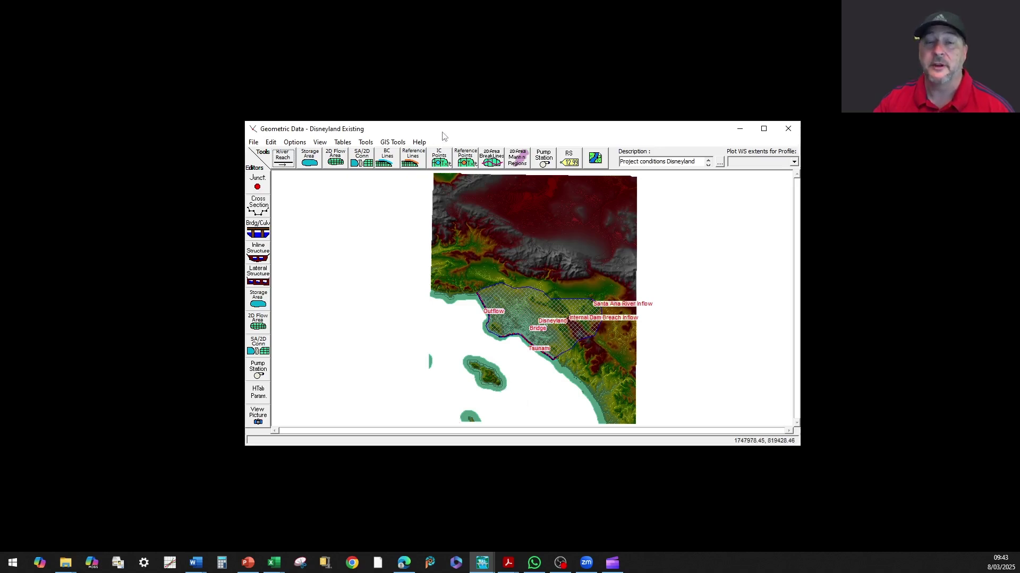
Step: Arrange the main project window and the geometric data editor side by side
{"action": "left_click_drag", "start_coordinate": [443, 133], "coordinate": [951, 160]}
{"action": "left_click_drag", "start_coordinate": [583, 232], "coordinate": [359, 179]}
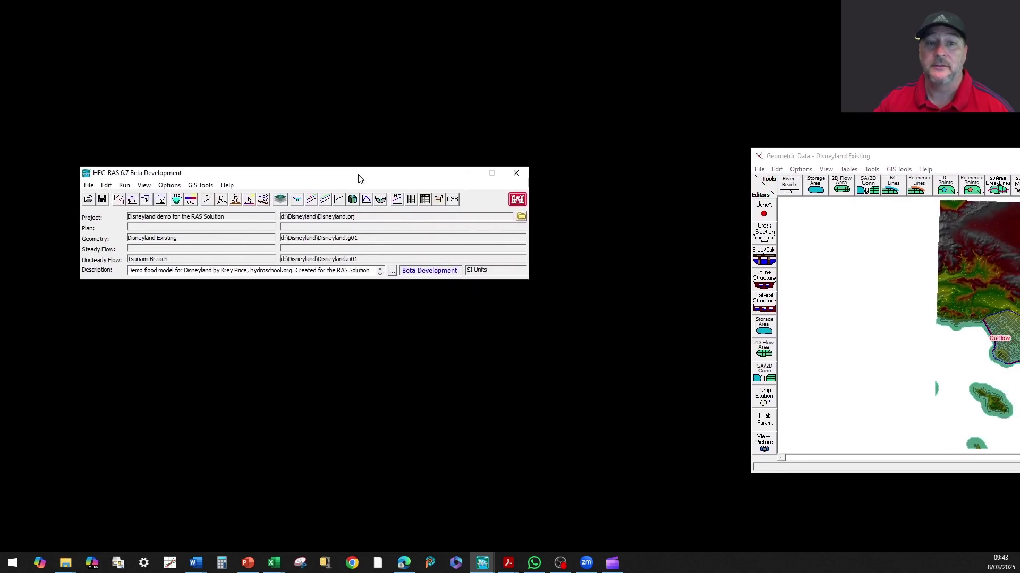
{"action": "left_click_drag", "start_coordinate": [834, 160], "coordinate": [625, 129]}
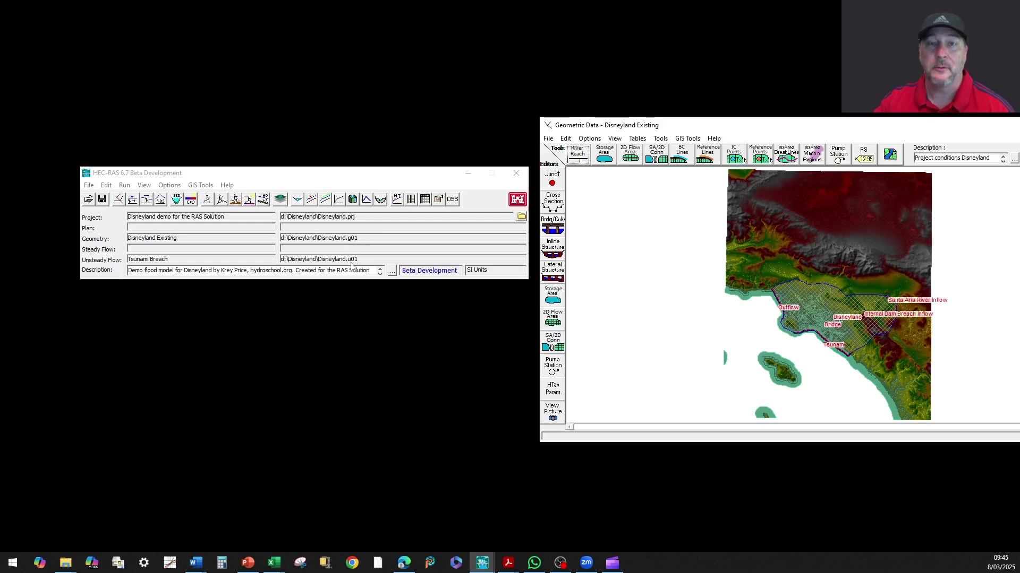
Step: Open the Unsteady Flow Analysis window and place it directly below the main project window
{"action": "left_click", "coordinate": [222, 202]}
{"action": "left_click", "coordinate": [222, 202]}
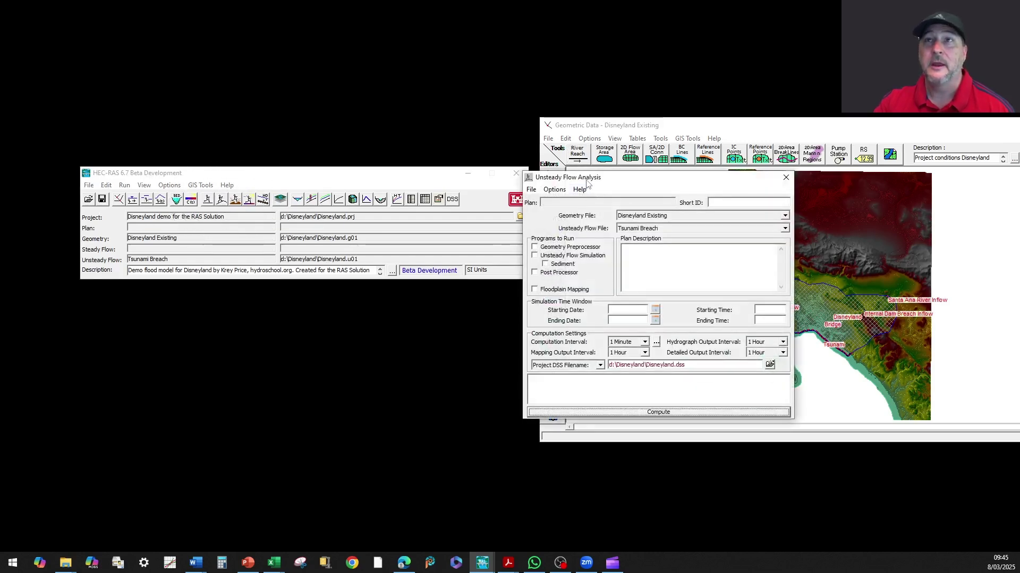
{"action": "left_click_drag", "start_coordinate": [585, 183], "coordinate": [269, 297]}
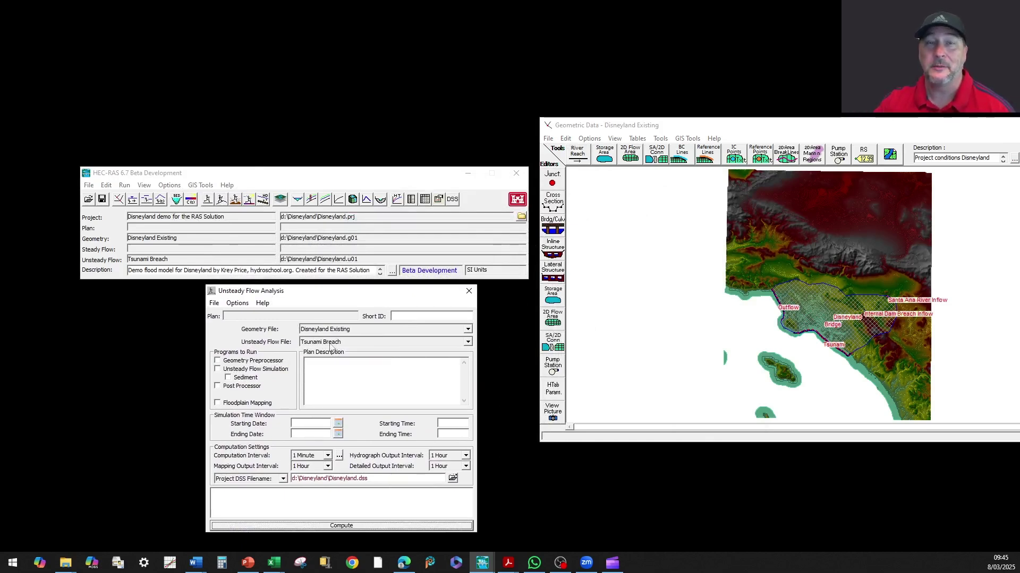
Step: Save the plan with the title Disneyland Existing Flood in the Disneyland folder, copying the title for reuse
{"action": "left_click", "coordinate": [215, 304]}
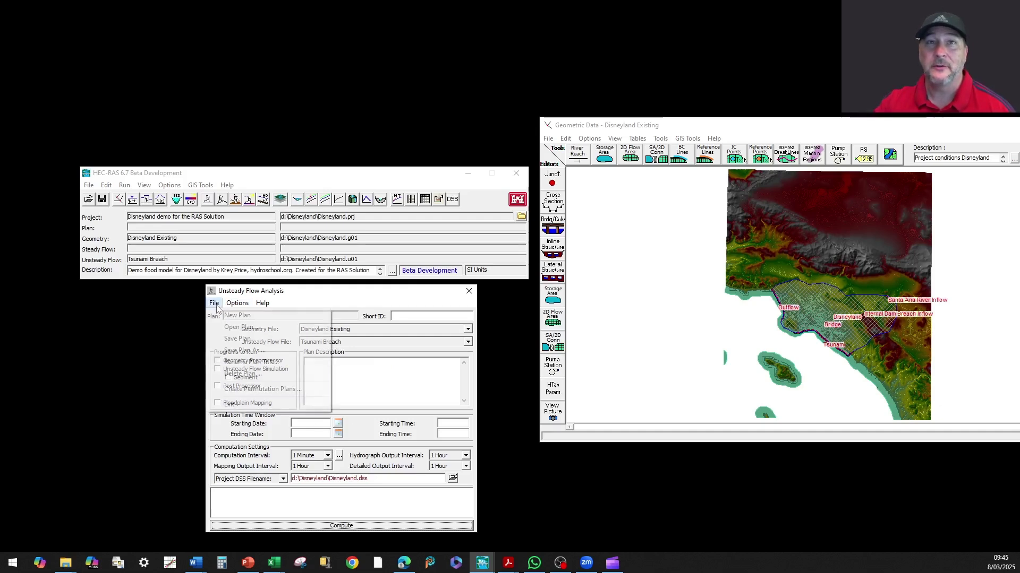
{"action": "left_click", "coordinate": [247, 342]}
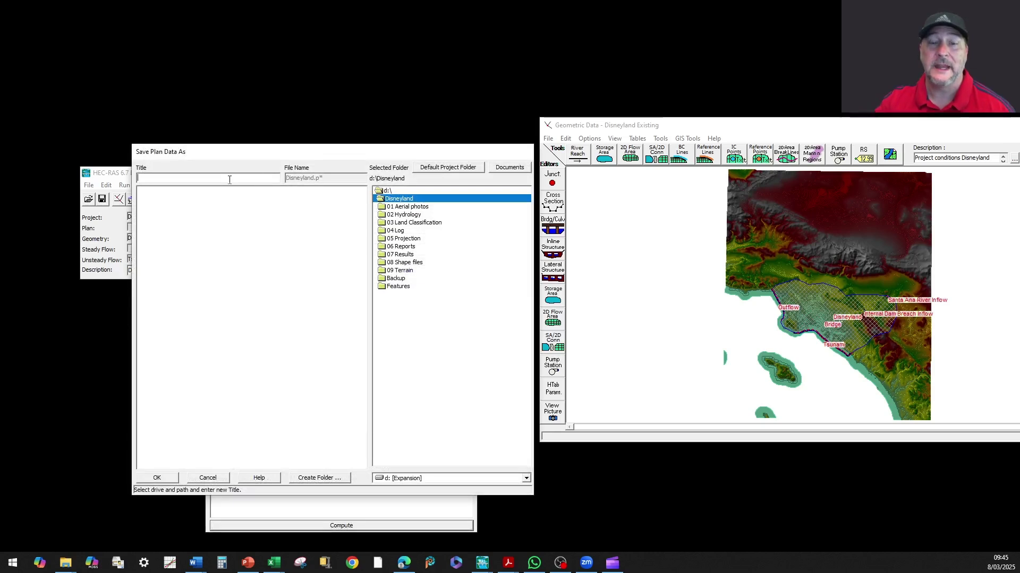
{"action": "type", "text": "Disneyland Existing Flood"}
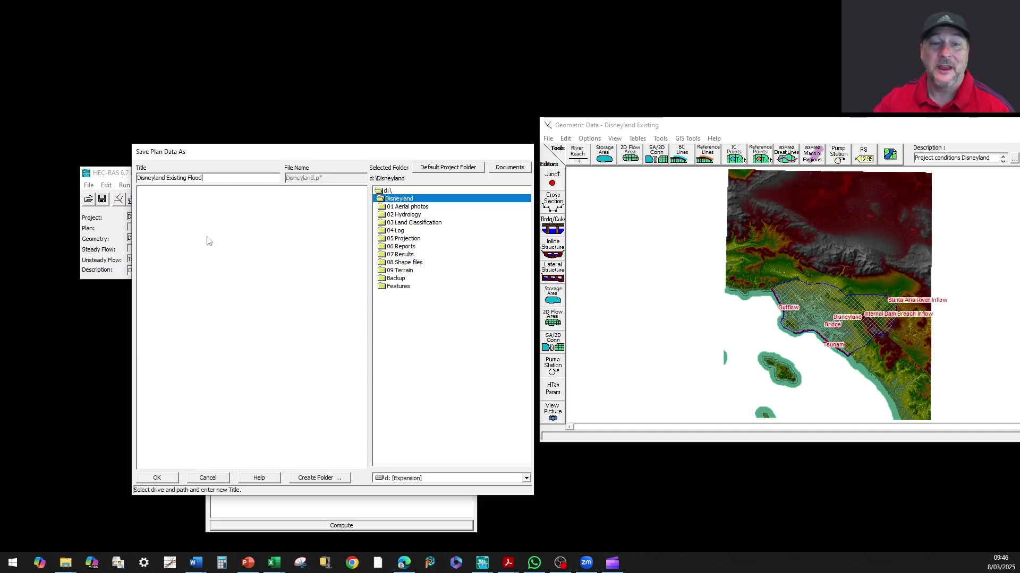
{"action": "left_click_drag", "start_coordinate": [211, 177], "coordinate": [134, 178]}
{"action": "key", "text": "ctrl+c"}
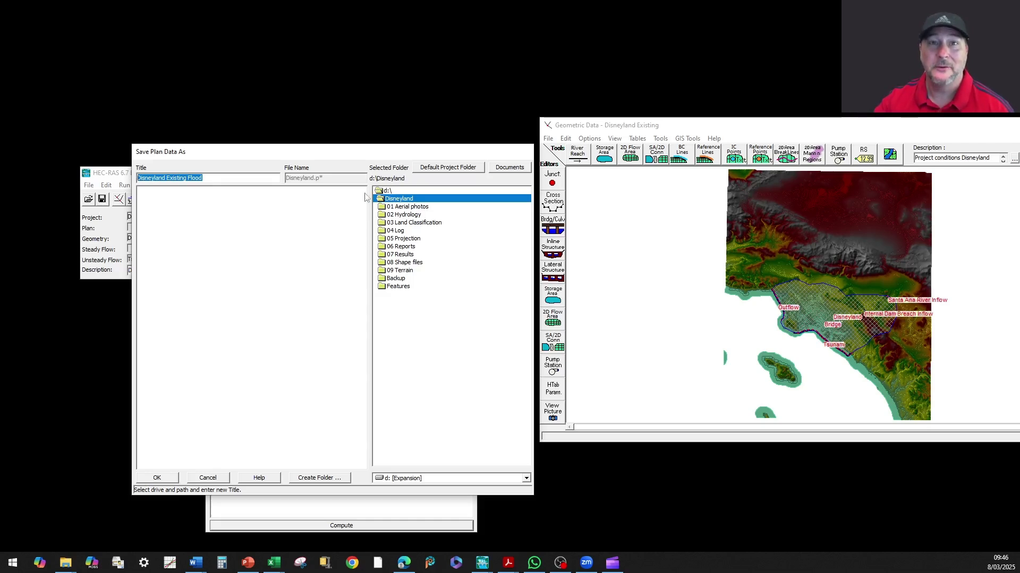
{"action": "left_click", "coordinate": [166, 480]}
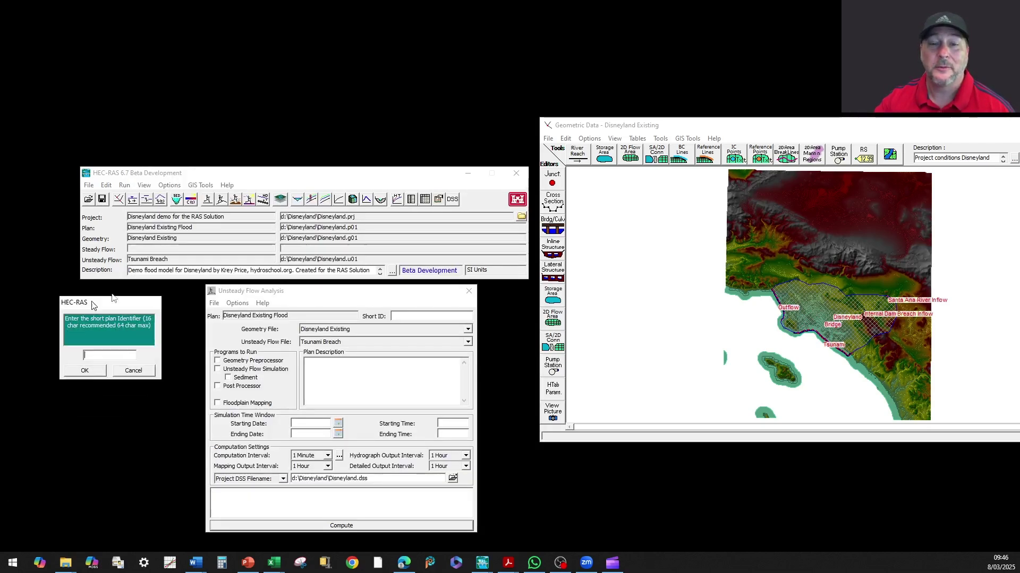
Step: Set the short plan identifier to Disneyland Existing Flood by reusing the copied title
{"action": "left_click_drag", "start_coordinate": [92, 305], "coordinate": [370, 72]}
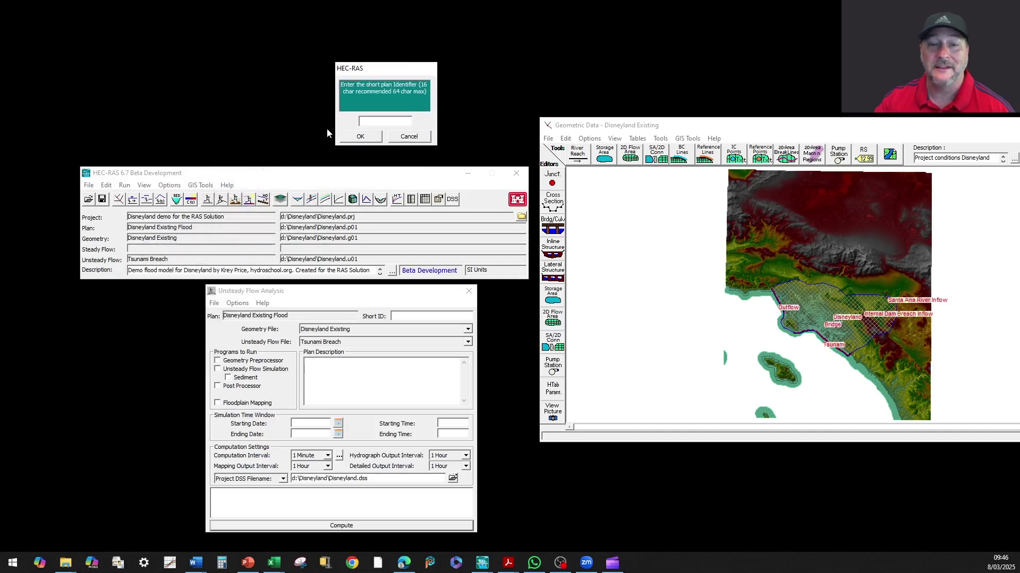
{"action": "left_click", "coordinate": [371, 122]}
{"action": "key", "text": "ctrl+v"}
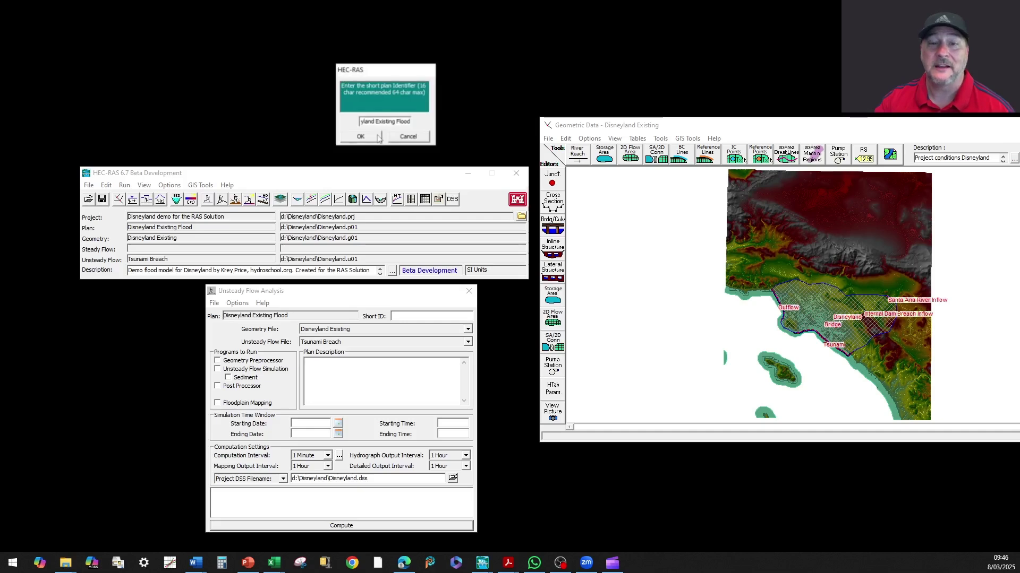
{"action": "left_click", "coordinate": [378, 137]}
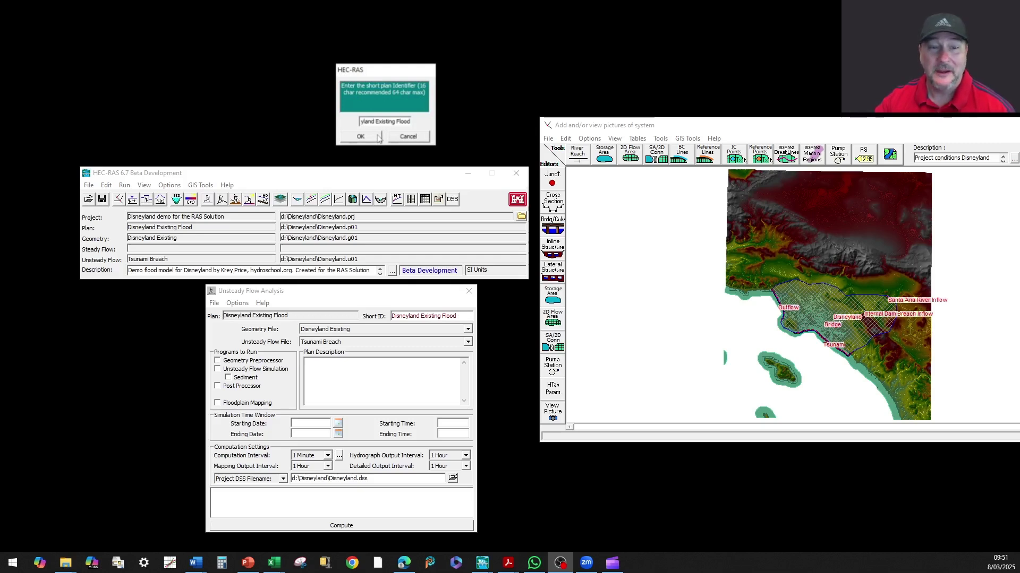
{"action": "left_click", "coordinate": [377, 137]}
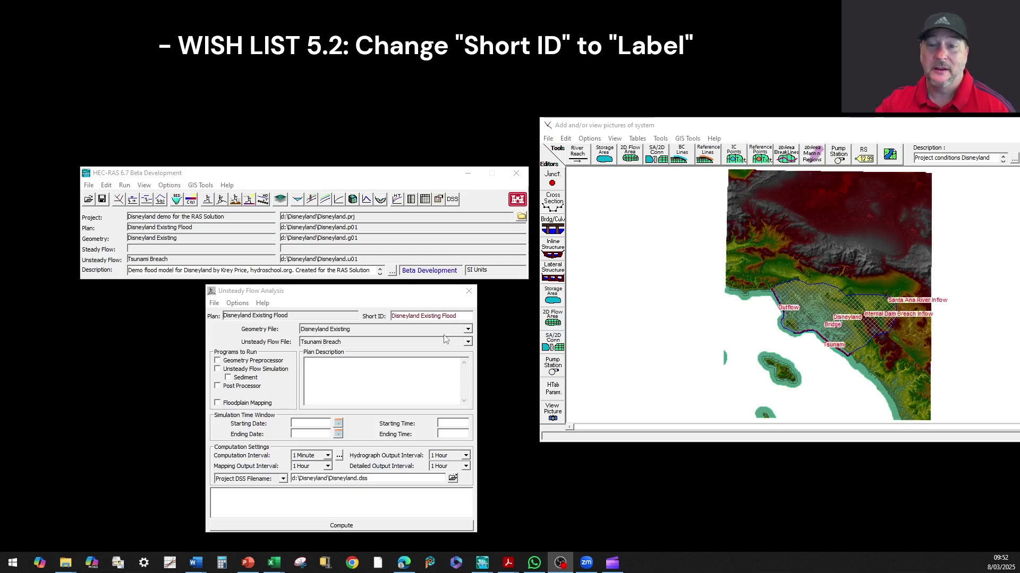
Step: View the plan title in the rename dialog and close it without changing the title
{"action": "left_click", "coordinate": [214, 304]}
{"action": "left_click", "coordinate": [251, 361]}
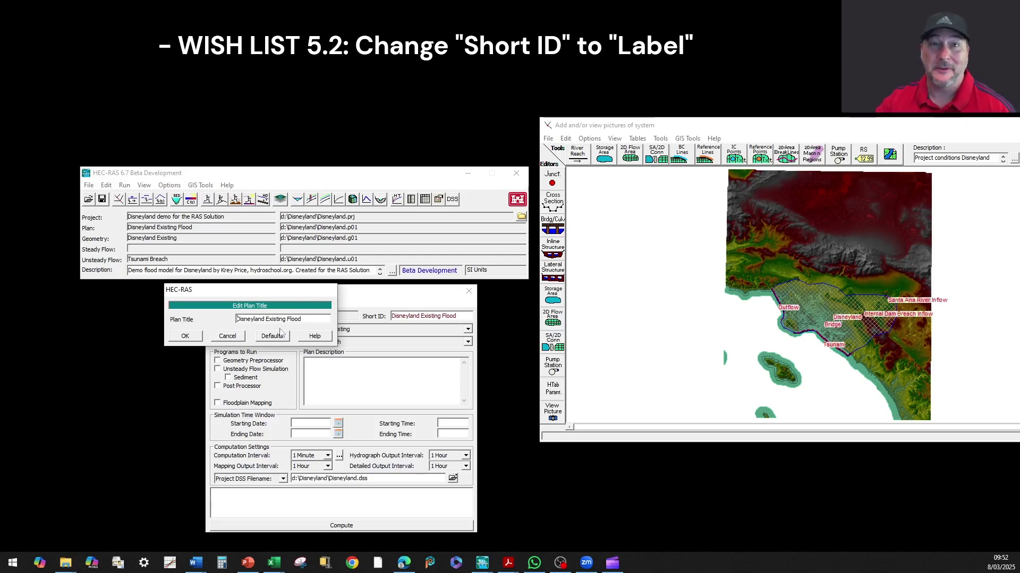
{"action": "left_click", "coordinate": [226, 337]}
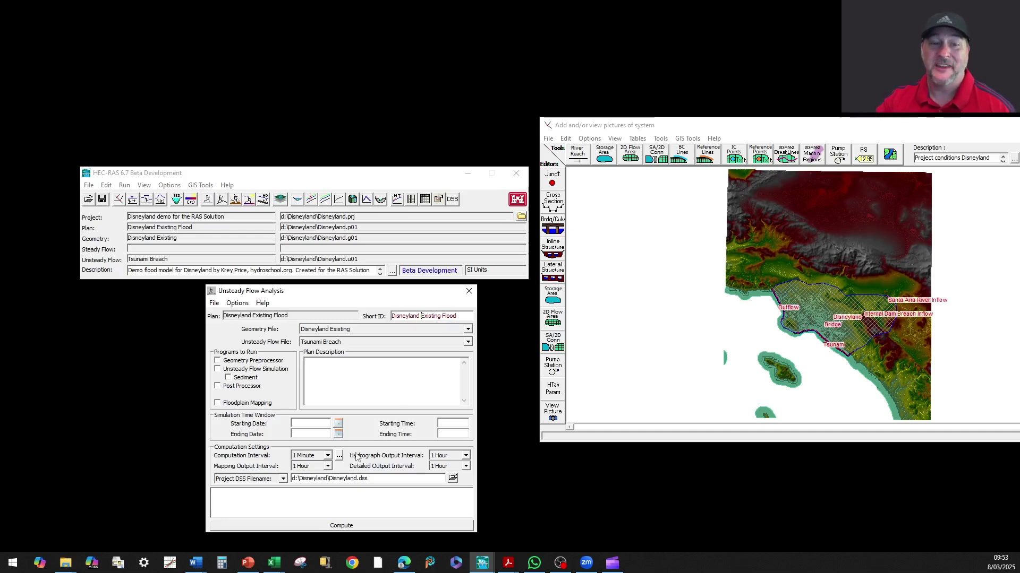
Step: Enter the plan description "Never leave this blank"
{"action": "left_click", "coordinate": [362, 376]}
{"action": "type", "text": "Never lea"}
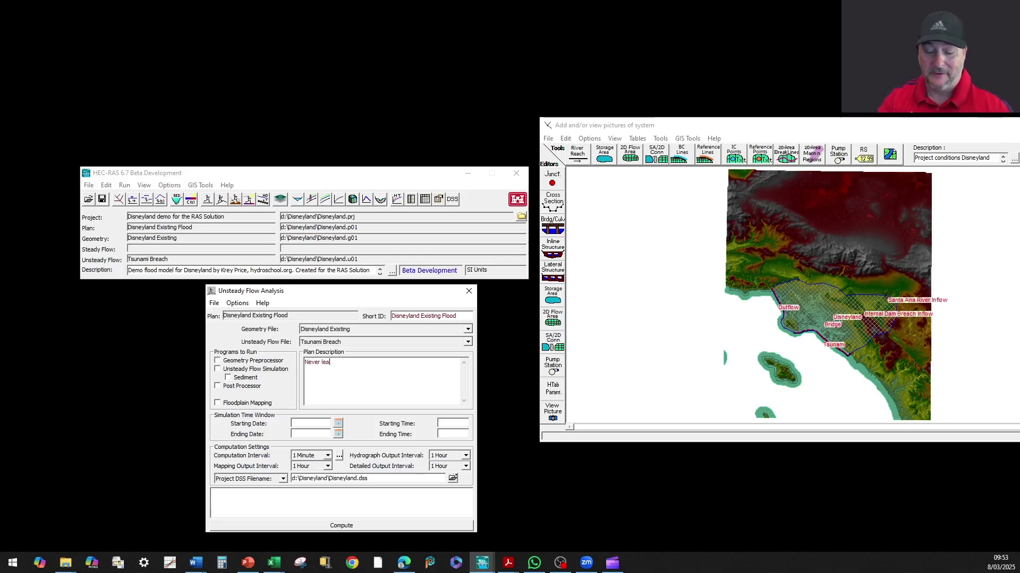
{"action": "type", "text": "ve this blank"}
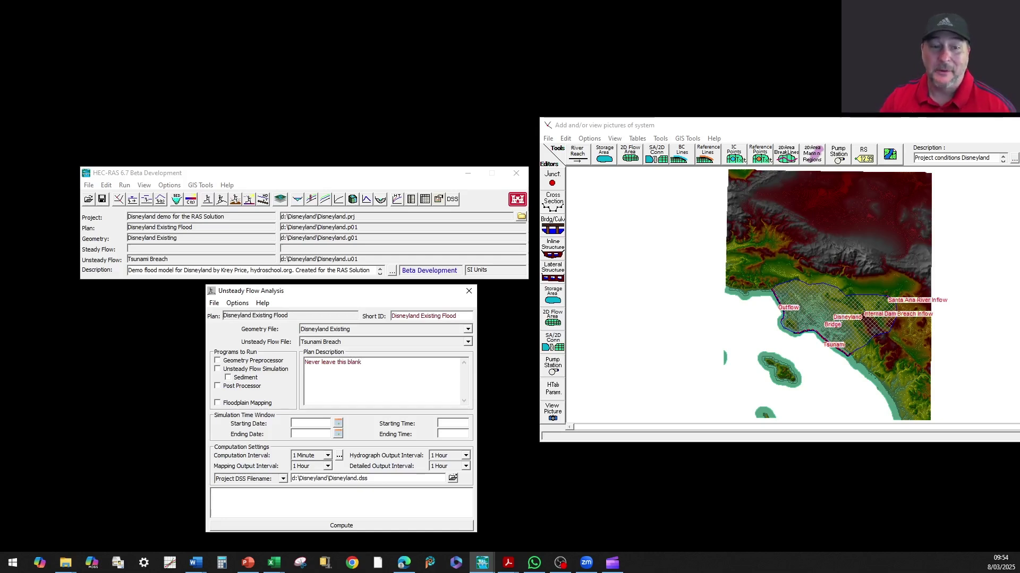
Step: Replace the plan description with "Existing conditions Disneyland flood with tsunami and dam breach - baseline sensitivity" and save the plan
{"action": "key", "text": "shift+Left"}
{"action": "key", "text": "shift+Left"}
{"action": "key", "text": "shift+Left"}
{"action": "key", "text": "shift+Left"}
{"action": "key", "text": "shift+Left"}
{"action": "key", "text": "shift+Left"}
{"action": "key", "text": "shift+Left"}
{"action": "key", "text": "shift+Left"}
{"action": "key", "text": "shift+Left"}
{"action": "key", "text": "shift+Left"}
{"action": "key", "text": "shift+Left"}
{"action": "key", "text": "shift+Left"}
{"action": "key", "text": "shift+Left"}
{"action": "key", "text": "shift+Left"}
{"action": "key", "text": "shift+Left"}
{"action": "key", "text": "shift+Left"}
{"action": "key", "text": "shift+Home"}
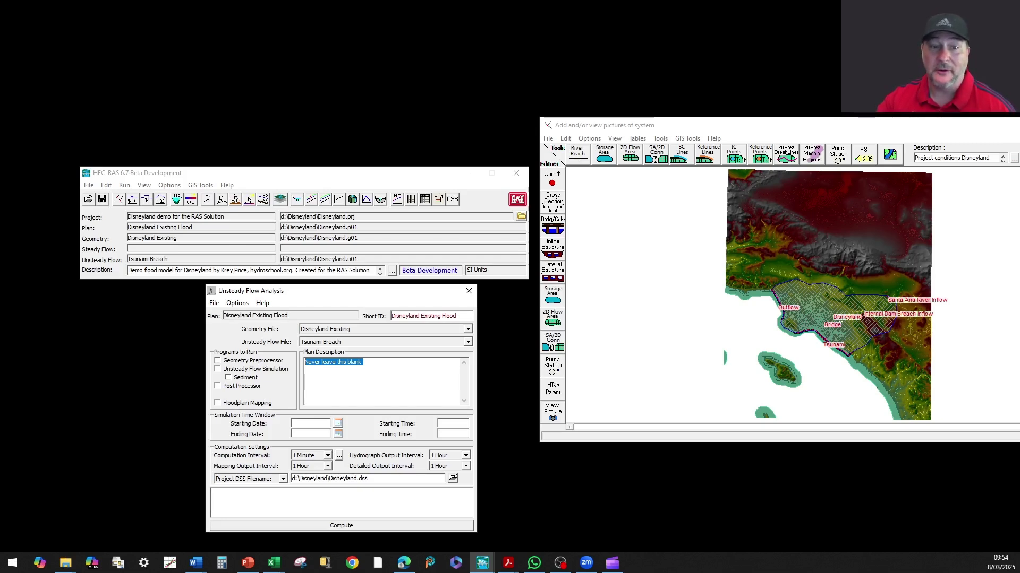
{"action": "key", "text": "alt+Tab"}
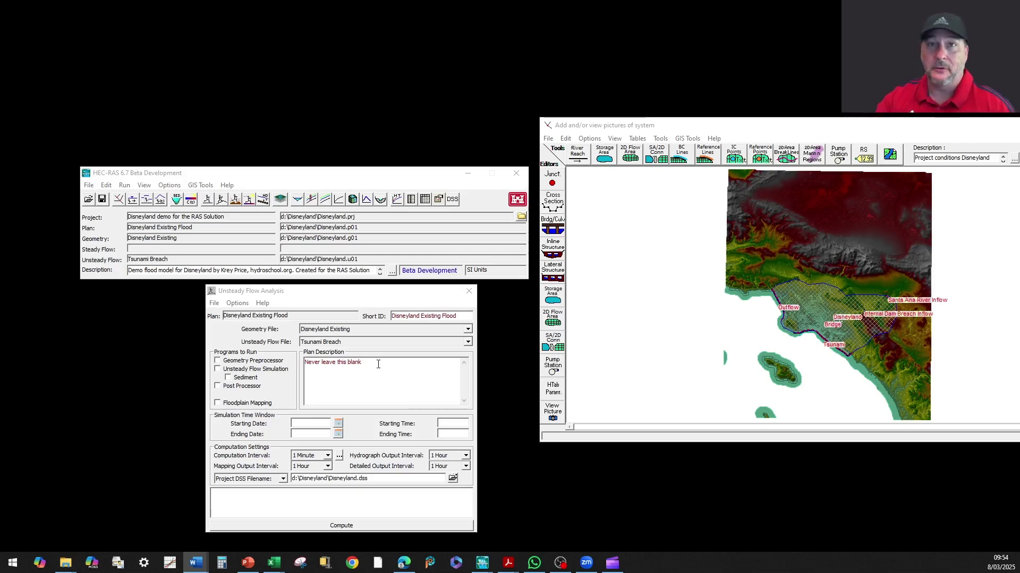
{"action": "left_click_drag", "start_coordinate": [380, 367], "coordinate": [257, 361]}
{"action": "type", "text": "Existing conditions Disneyland flood with tsunami and dam breach - baseline sensitivity"}
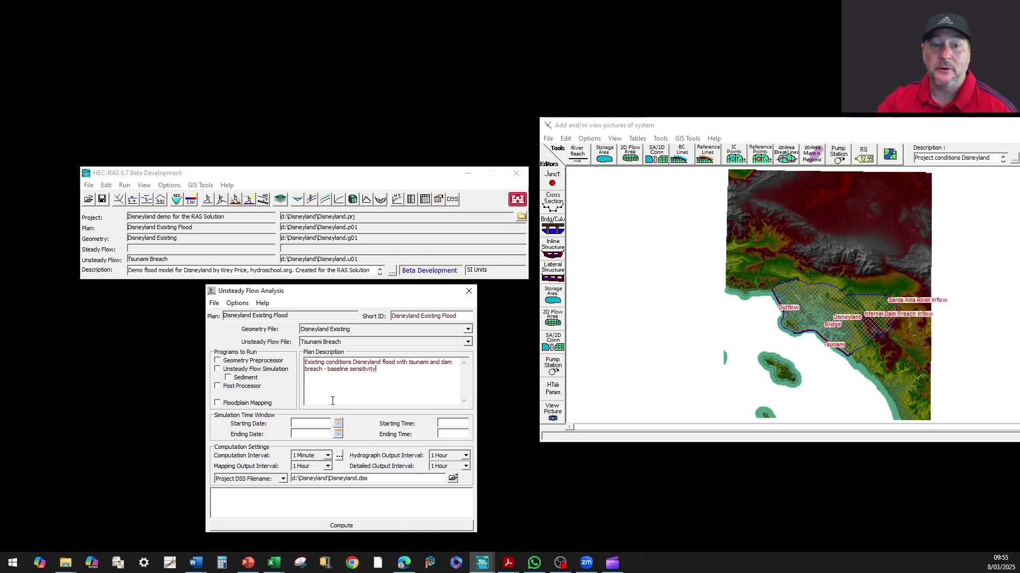
{"action": "left_click", "coordinate": [383, 369]}
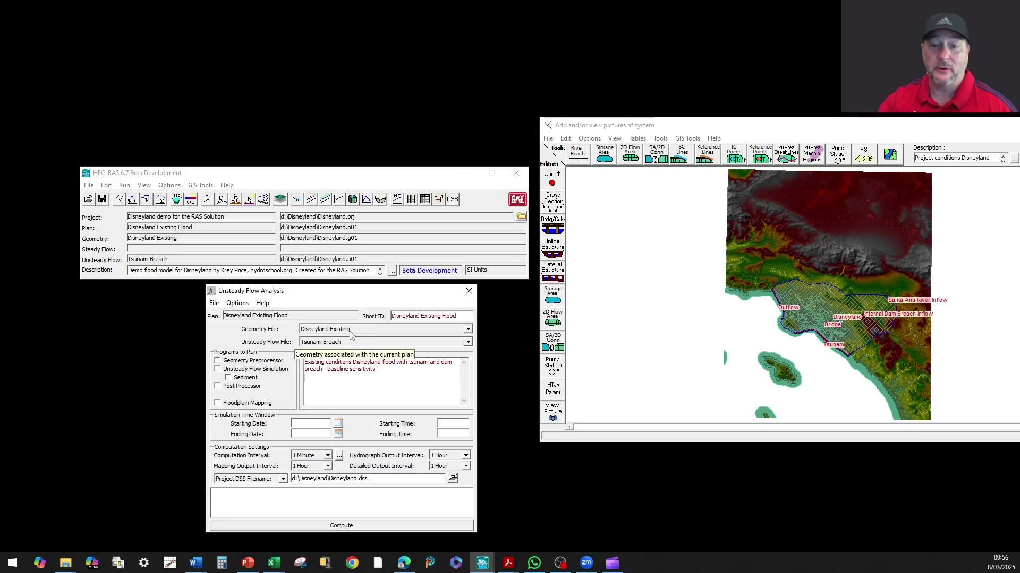
{"action": "left_click", "coordinate": [214, 303]}
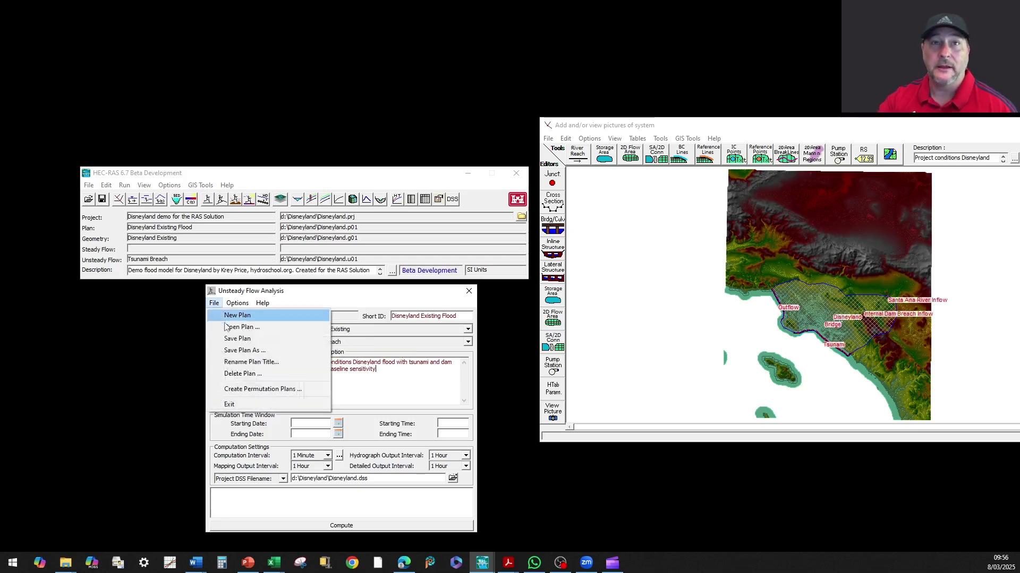
{"action": "left_click", "coordinate": [232, 339]}
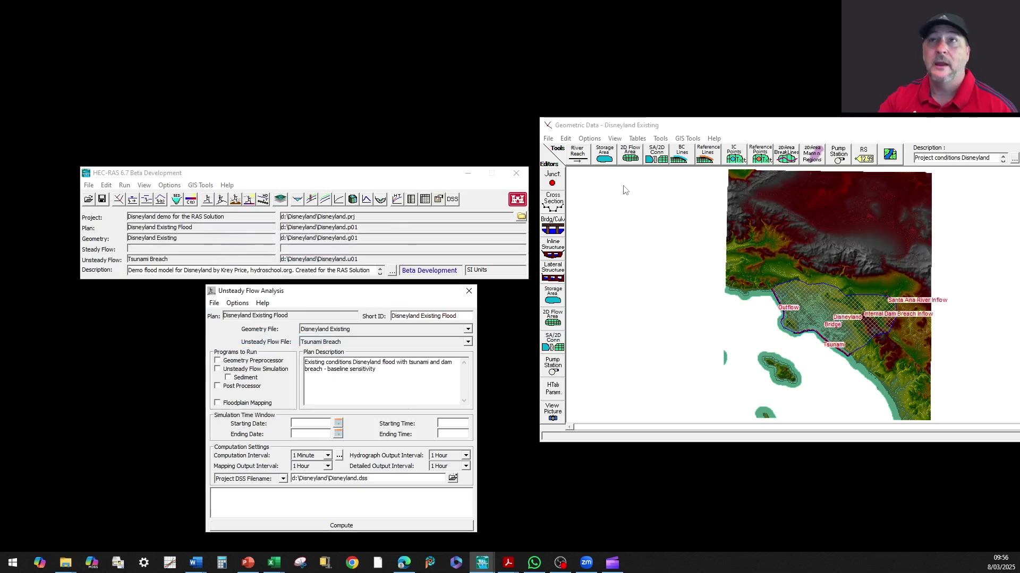
Step: Delete the Bridge connection from the Disneyland Existing geometry
{"action": "left_click", "coordinate": [629, 127]}
{"action": "left_click", "coordinate": [614, 138]}
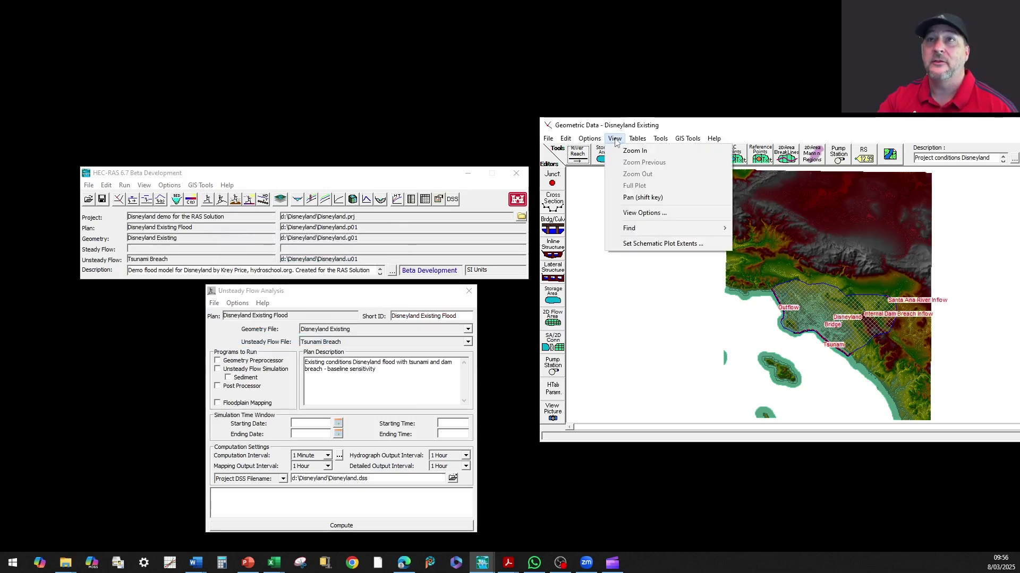
{"action": "left_click", "coordinate": [625, 150]}
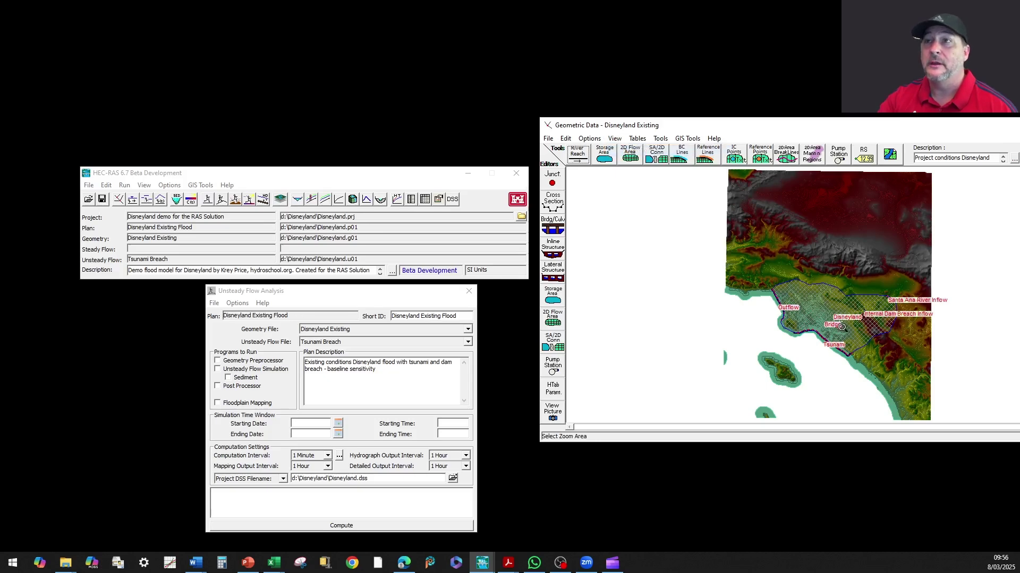
{"action": "left_click", "coordinate": [847, 330]}
{"action": "left_click_drag", "start_coordinate": [847, 330], "coordinate": [894, 306]}
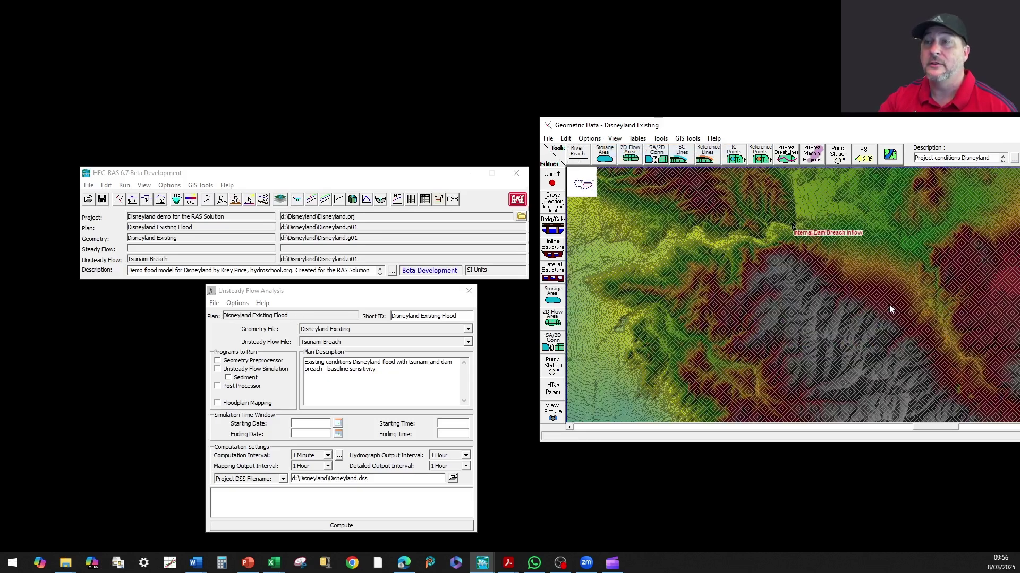
{"action": "left_click", "coordinate": [664, 275]}
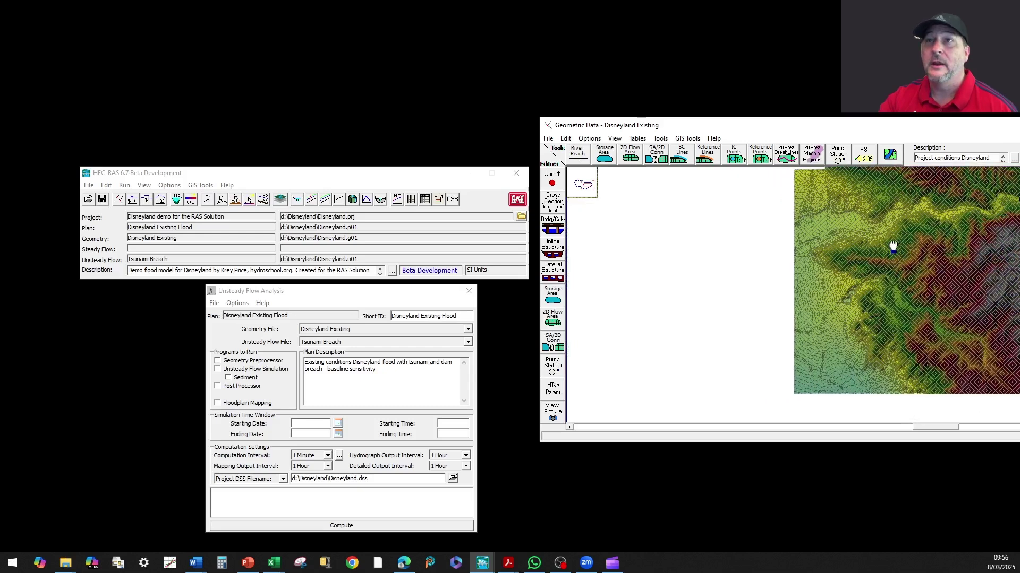
{"action": "left_click", "coordinate": [614, 138]}
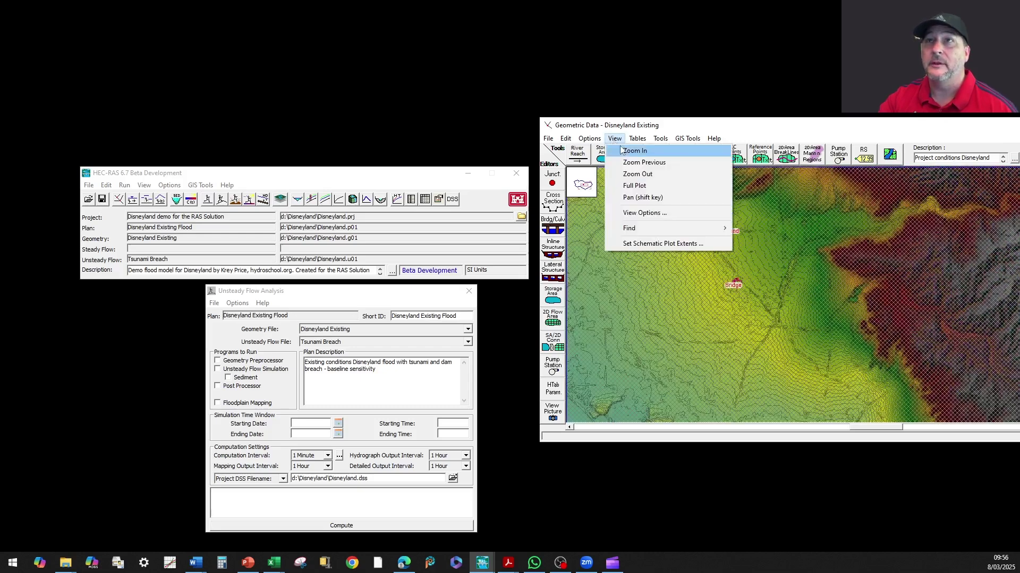
{"action": "left_click", "coordinate": [627, 151]}
{"action": "left_click_drag", "start_coordinate": [716, 271], "coordinate": [763, 295]}
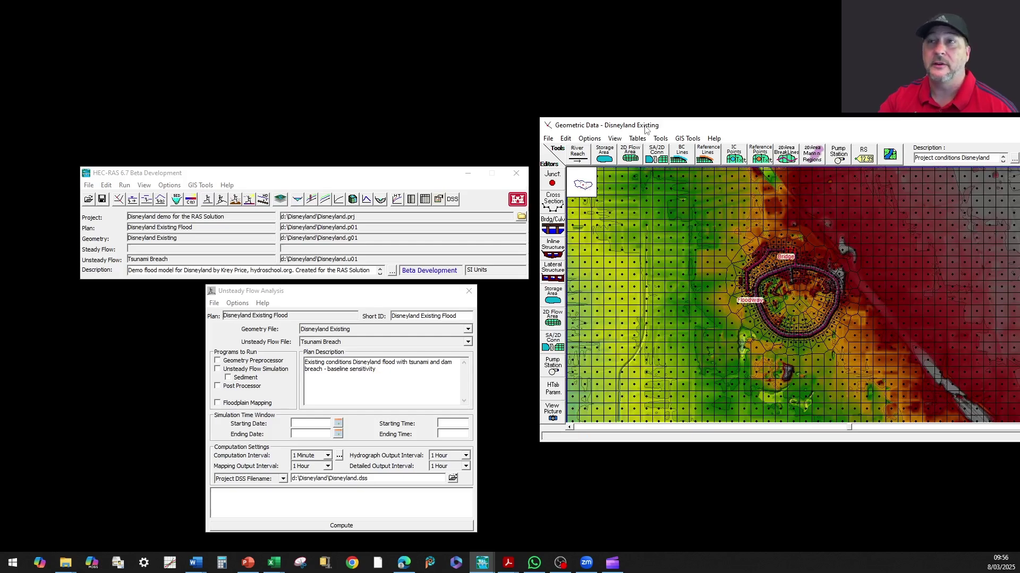
{"action": "left_click_drag", "start_coordinate": [652, 129], "coordinate": [578, 127]}
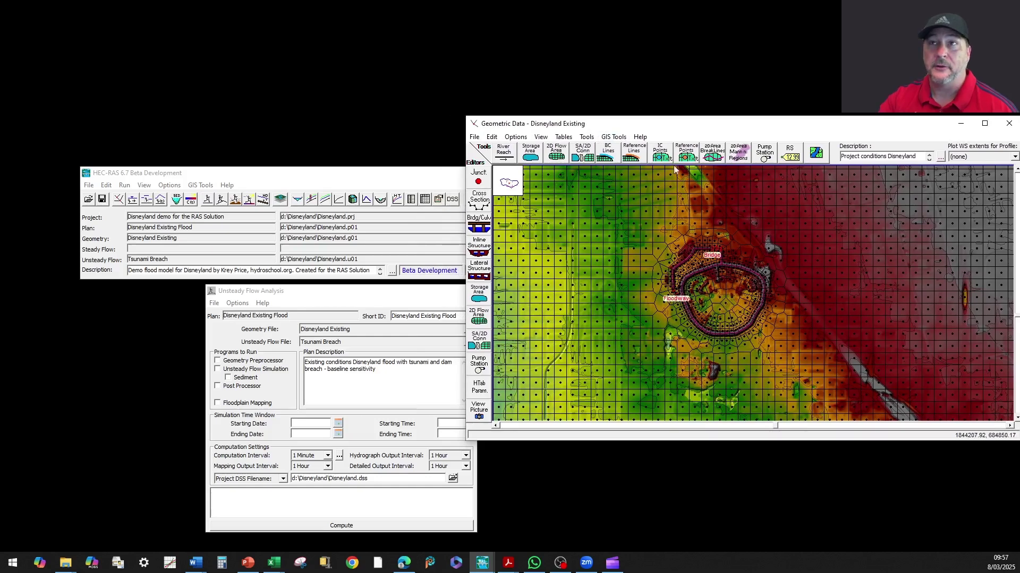
{"action": "right_click", "coordinate": [716, 253]}
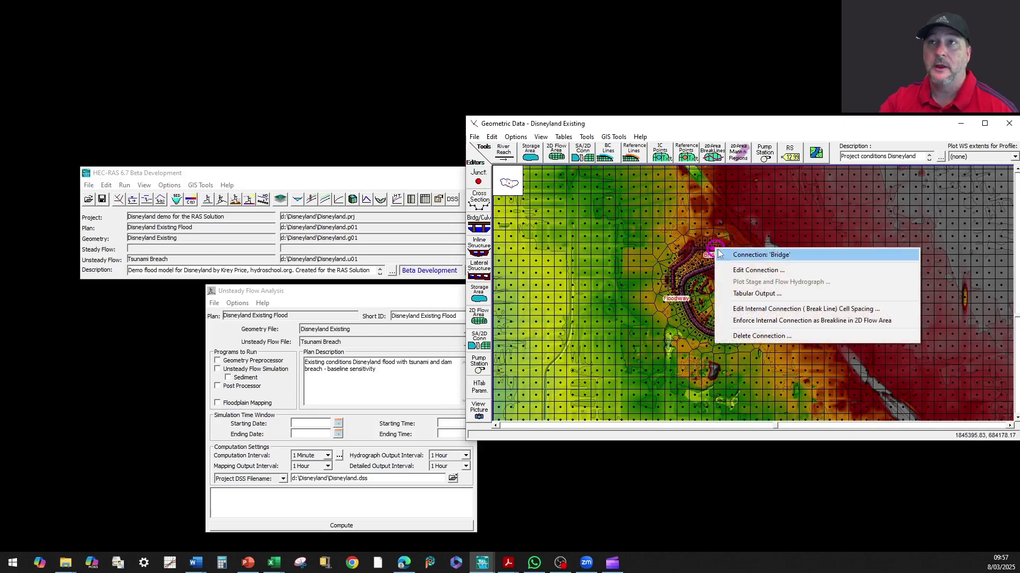
{"action": "left_click", "coordinate": [757, 337]}
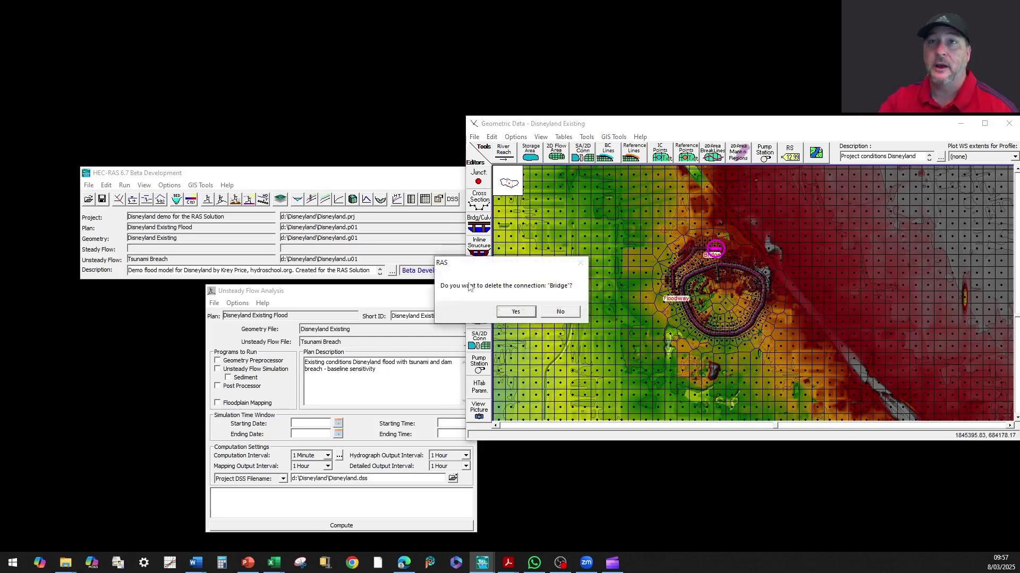
{"action": "left_click", "coordinate": [516, 312]}
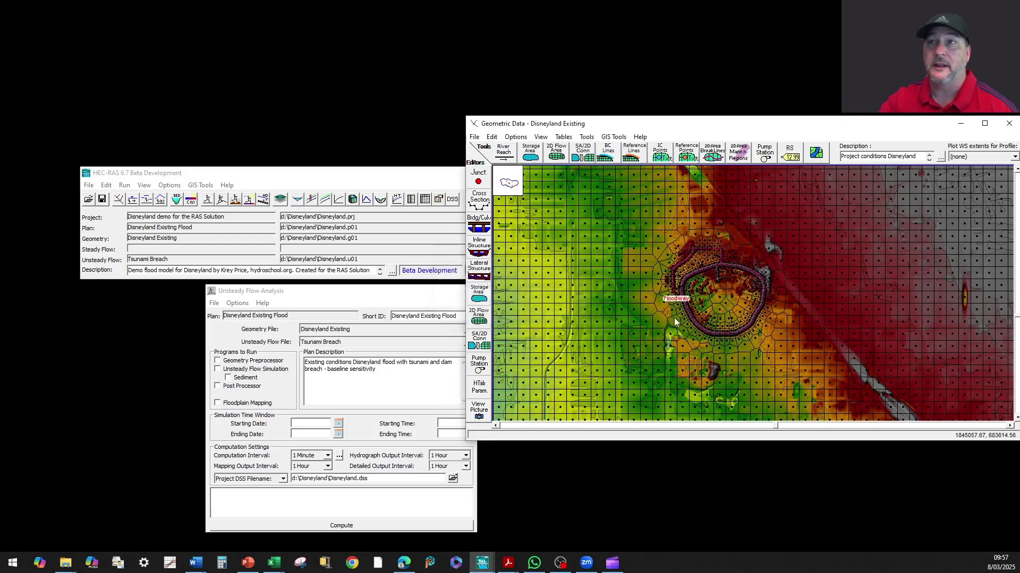
Step: Delete the Floodway SA/2D connection from the Disneyland Existing geometry
{"action": "left_click", "coordinate": [492, 137]}
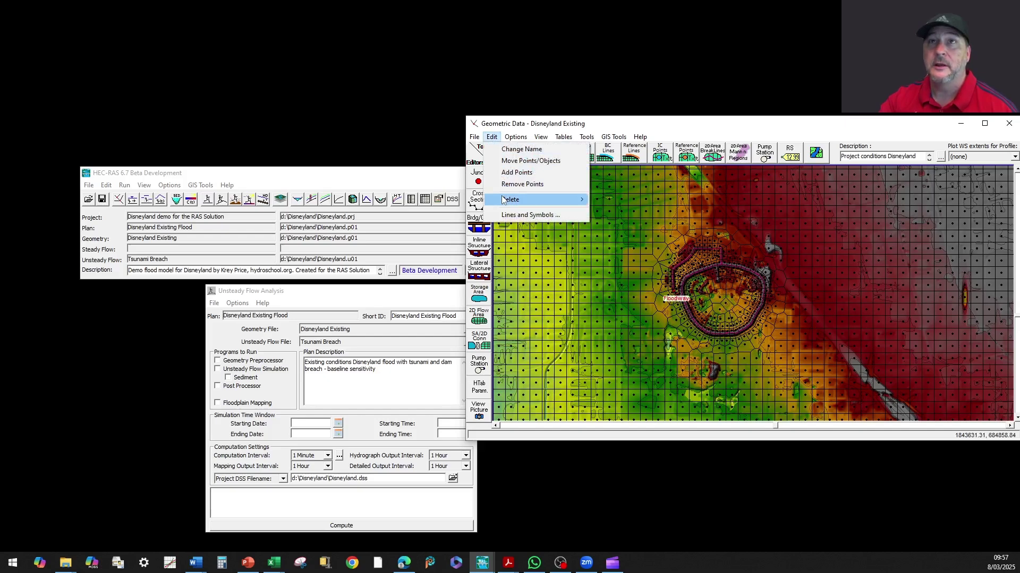
{"action": "mouse_move", "coordinate": [504, 200]}
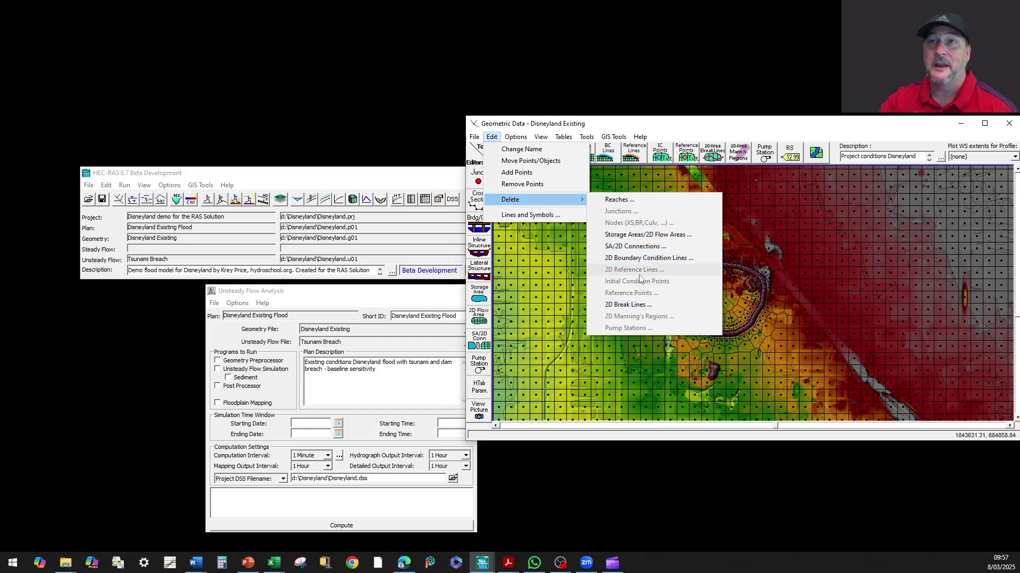
{"action": "left_click", "coordinate": [639, 247]}
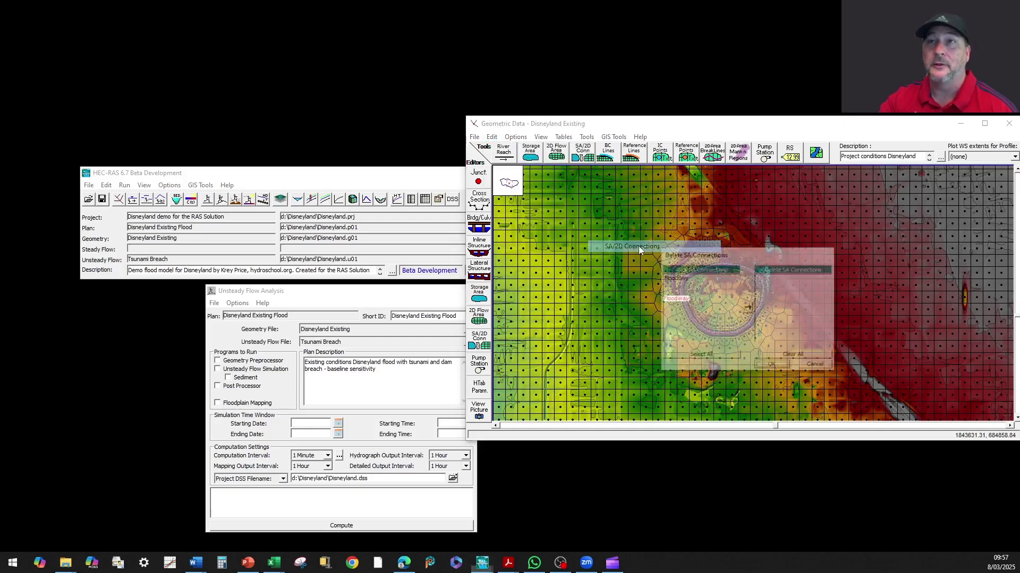
{"action": "left_click", "coordinate": [674, 278]}
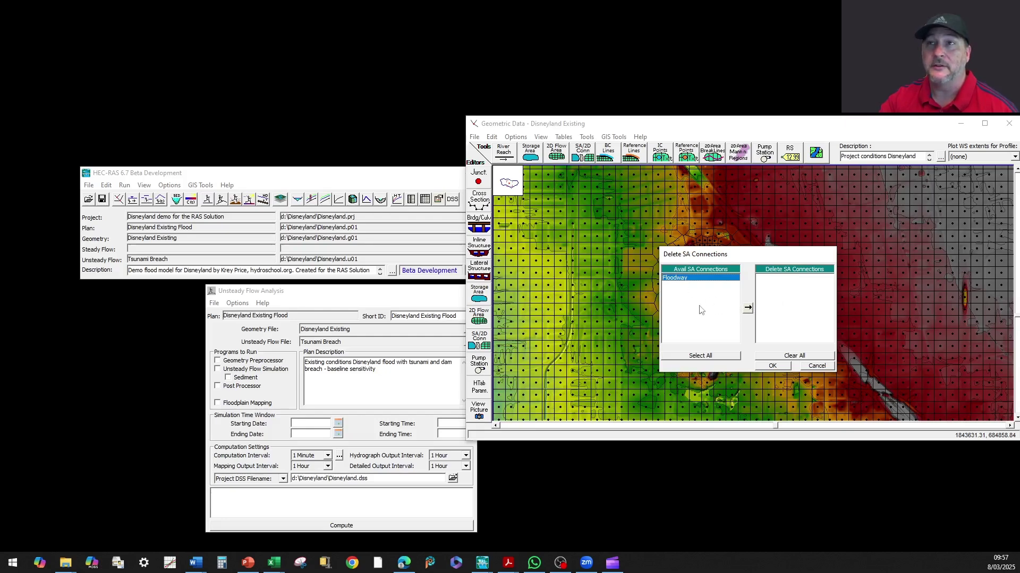
{"action": "left_click", "coordinate": [748, 308]}
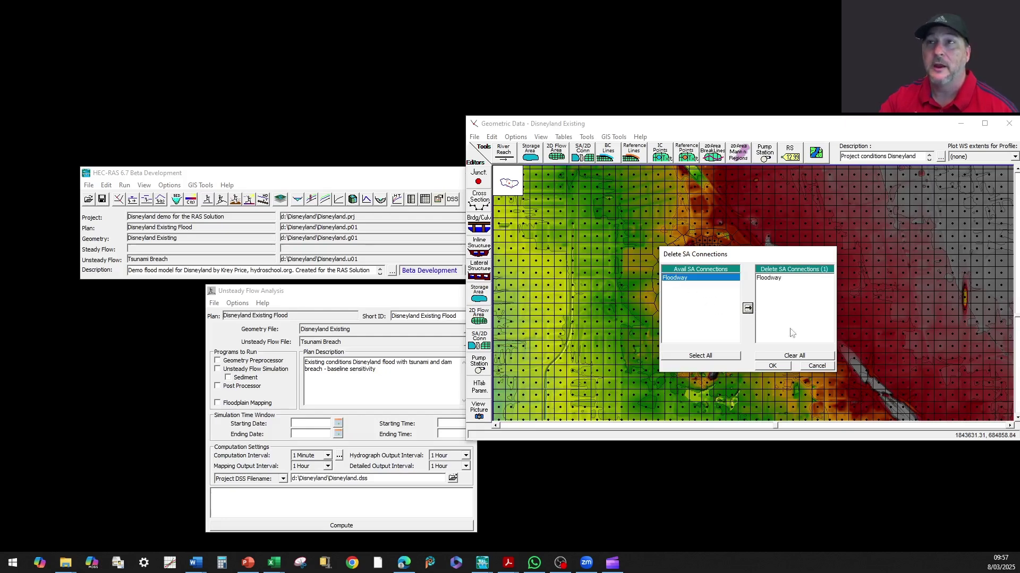
{"action": "left_click", "coordinate": [773, 367]}
Step: Save the Disneyland Existing geometry data and close the geometry editor
{"action": "left_click", "coordinate": [474, 137]}
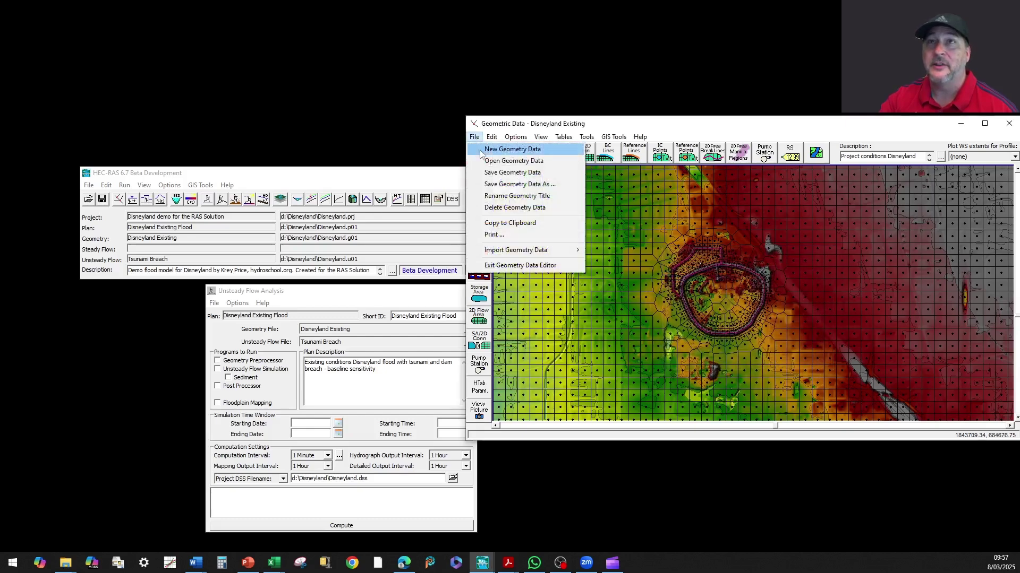
{"action": "left_click", "coordinate": [511, 173]}
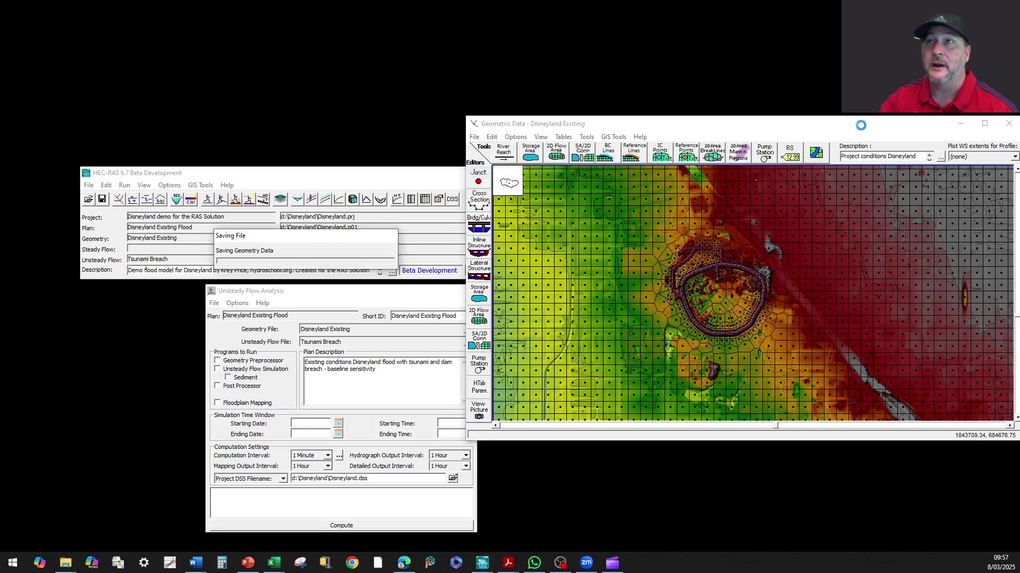
{"action": "left_click_drag", "start_coordinate": [842, 128], "coordinate": [720, 127]}
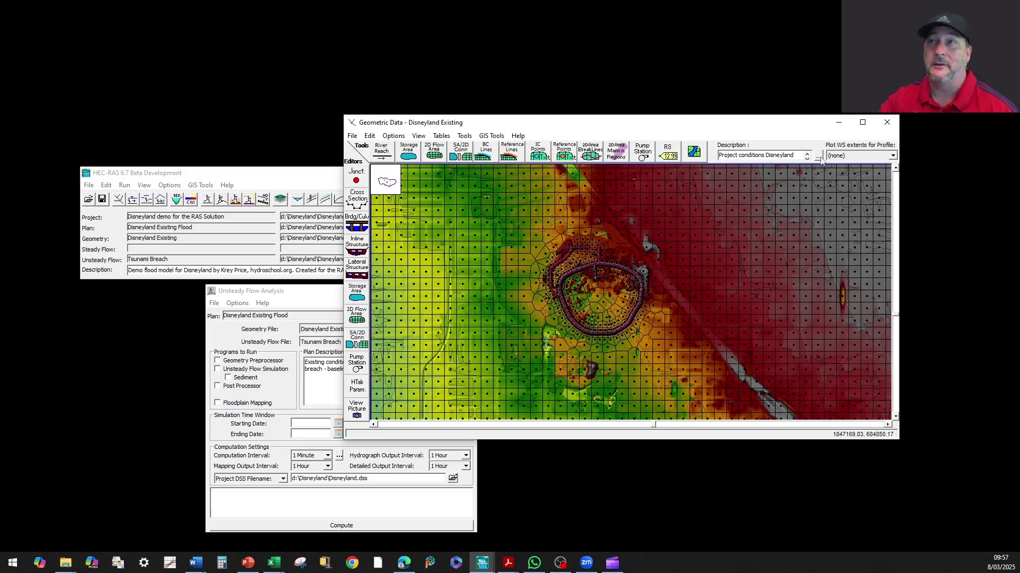
{"action": "left_click", "coordinate": [887, 123]}
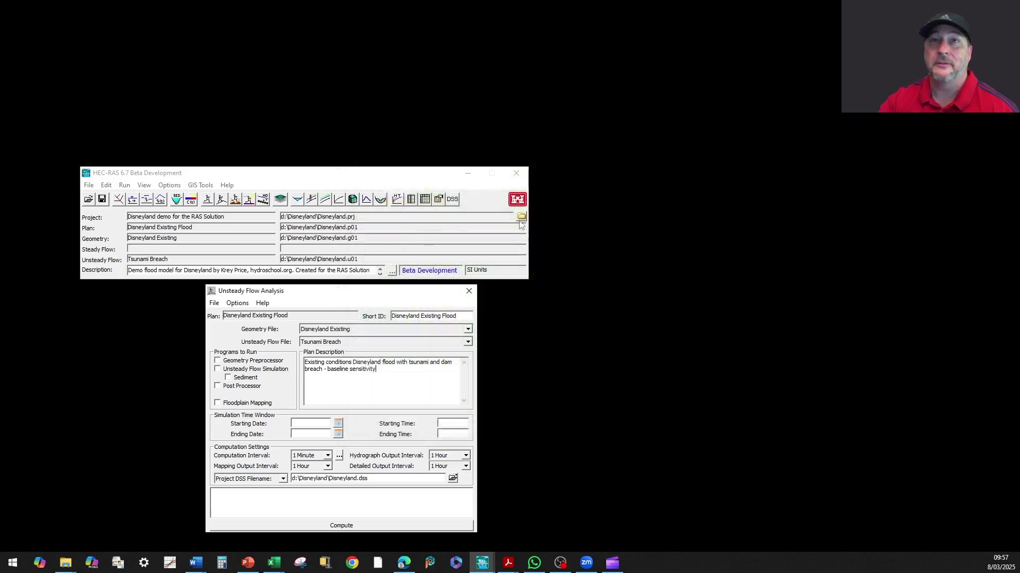
Step: In RAS Mapper, associate the Disneyland Existing geometry with the Disneyland DEM Ground Existing terrain, and widen the layer list to show full names
{"action": "left_click", "coordinate": [279, 199]}
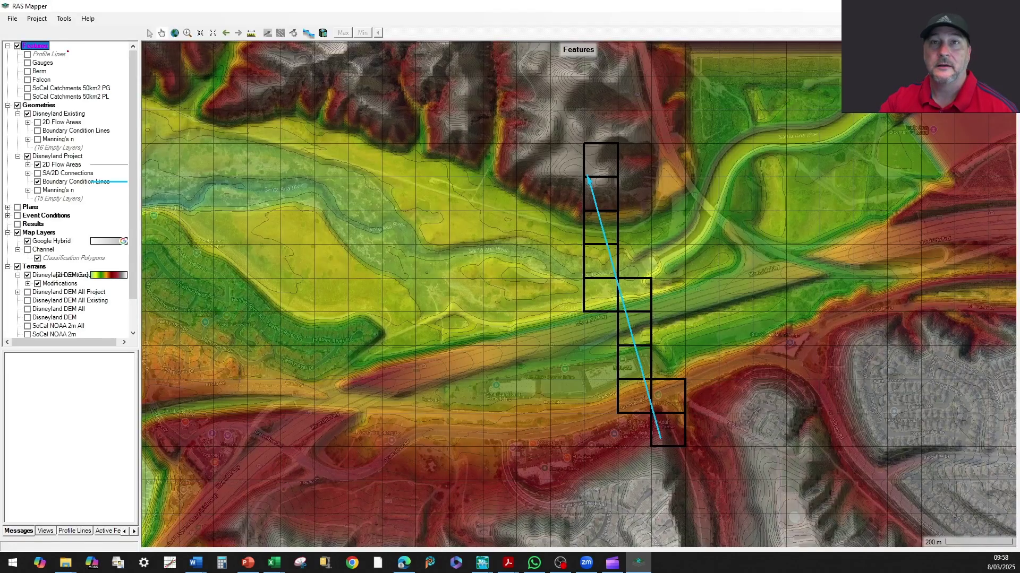
{"action": "scroll", "coordinate": [460, 371], "scroll_direction": "down", "scroll_amount": 5}
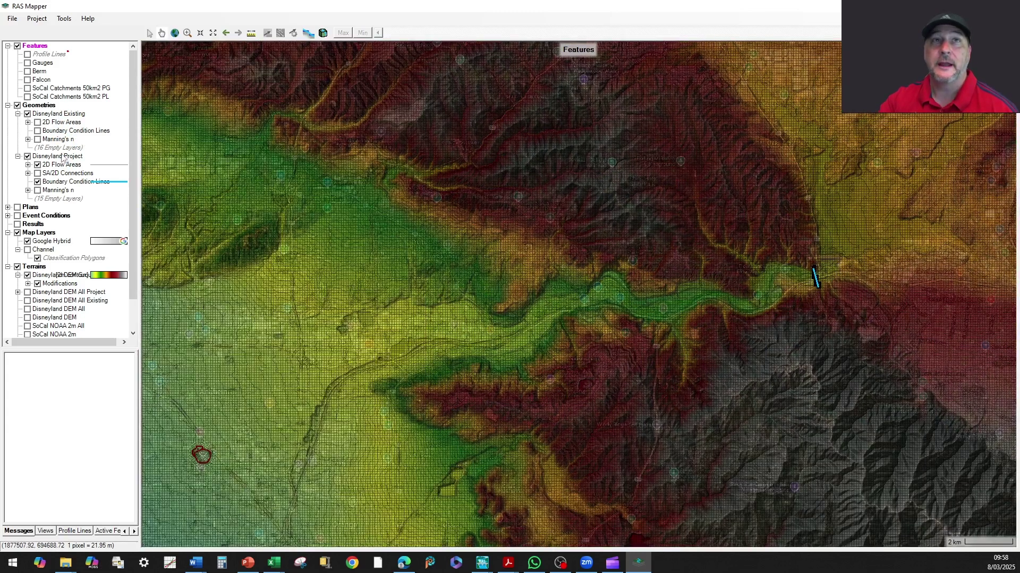
{"action": "left_click", "coordinate": [47, 106]}
{"action": "right_click", "coordinate": [46, 106]}
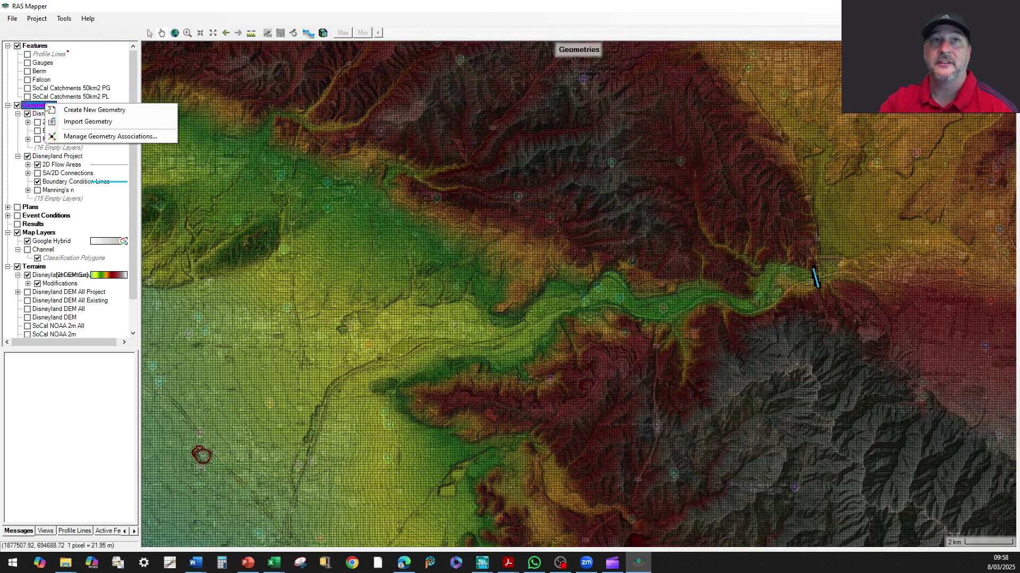
{"action": "left_click", "coordinate": [73, 137]}
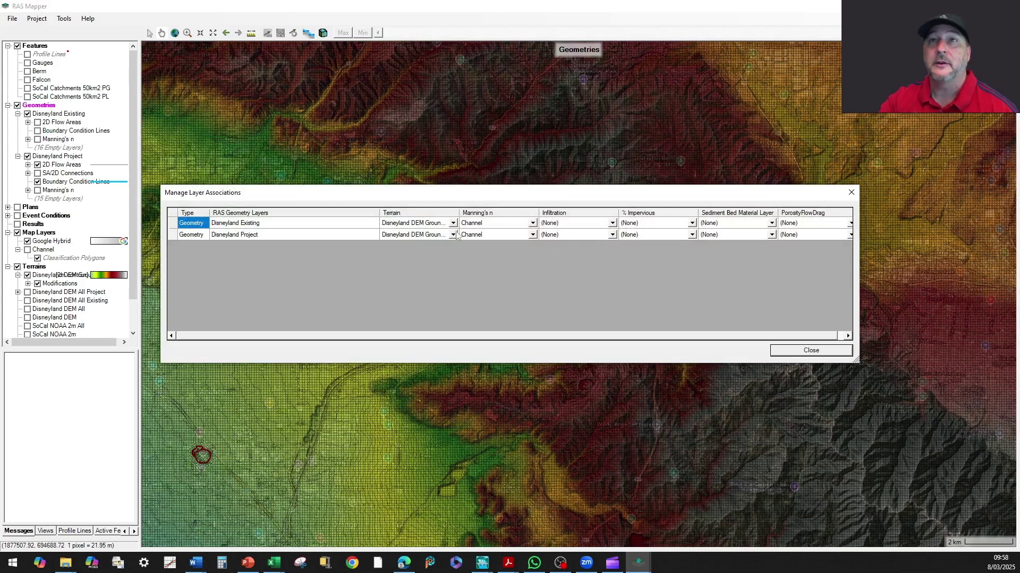
{"action": "left_click_drag", "start_coordinate": [460, 212], "coordinate": [523, 213]}
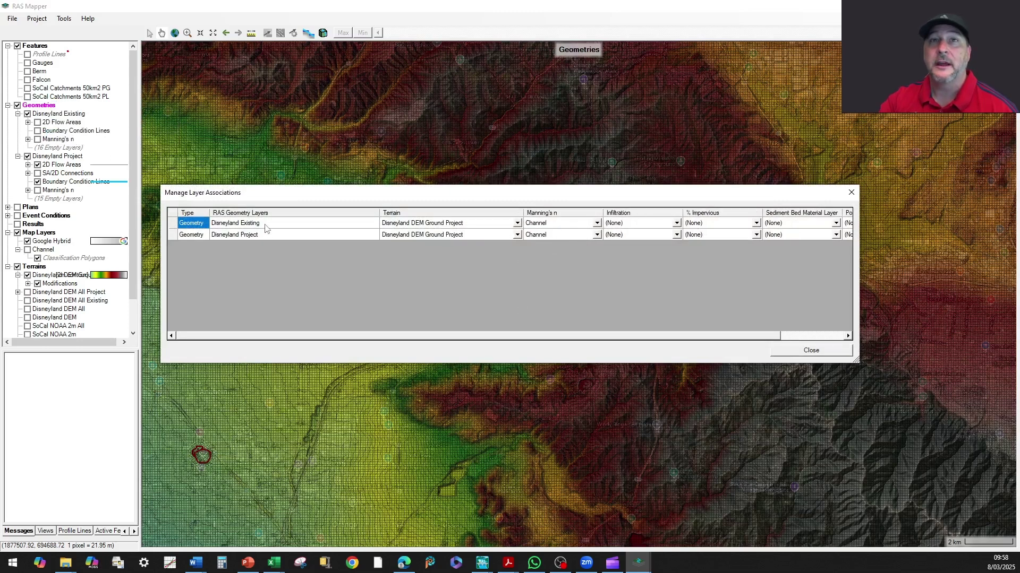
{"action": "left_click", "coordinate": [518, 224]}
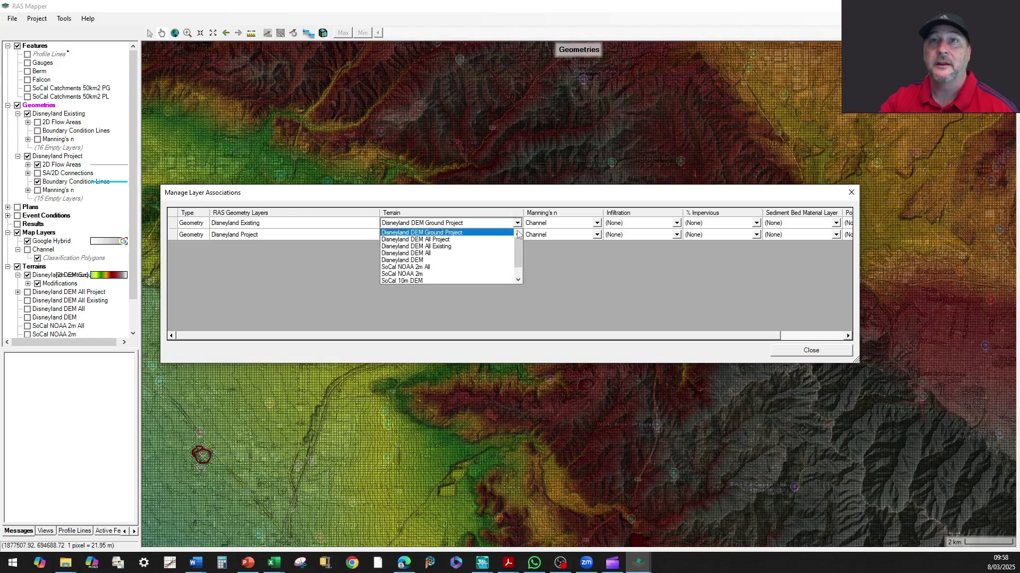
{"action": "scroll", "coordinate": [469, 253], "scroll_direction": "down", "scroll_amount": 1}
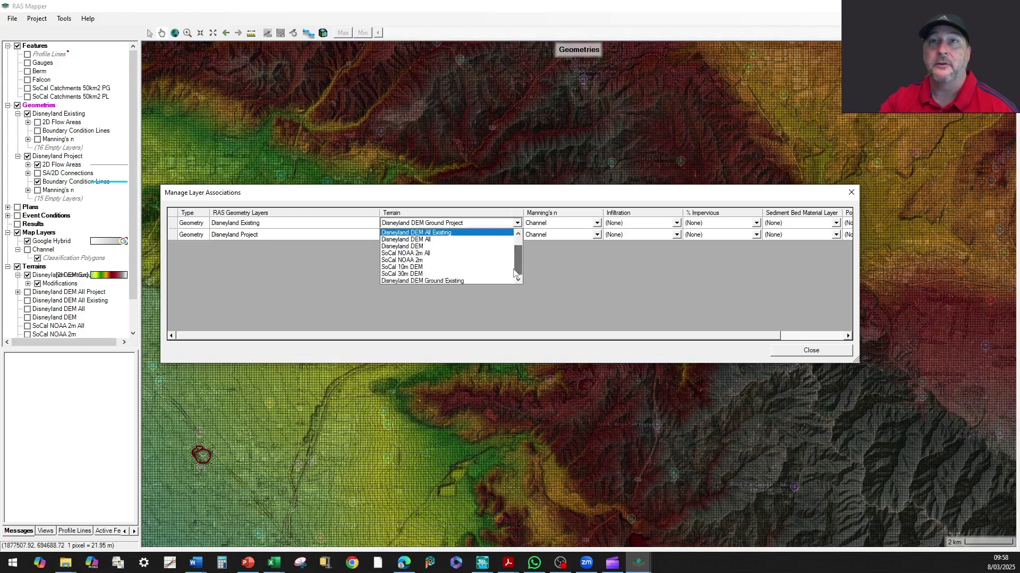
{"action": "left_click", "coordinate": [451, 280]}
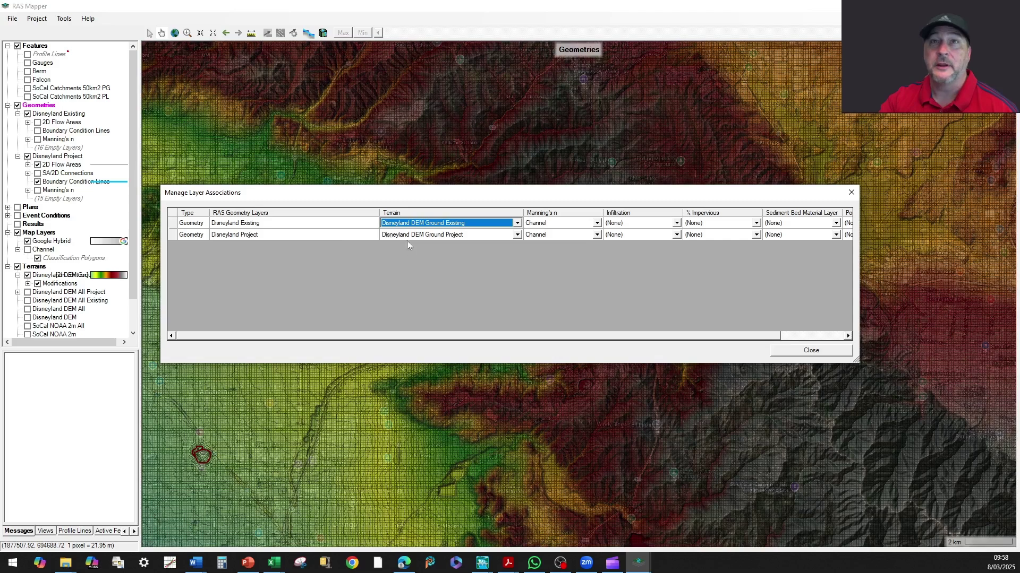
{"action": "left_click", "coordinate": [785, 352]}
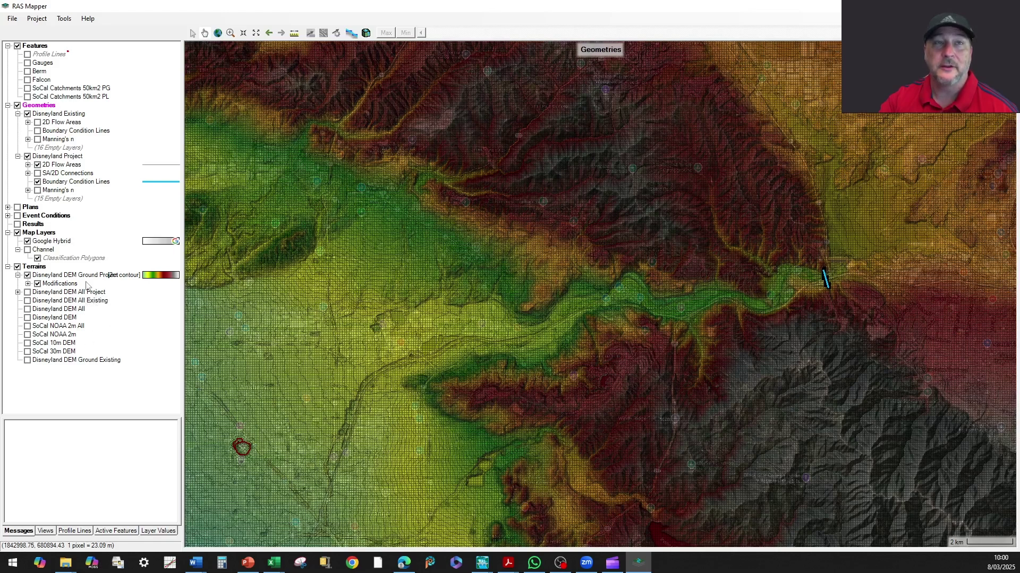
{"action": "left_click_drag", "start_coordinate": [183, 303], "coordinate": [213, 298]}
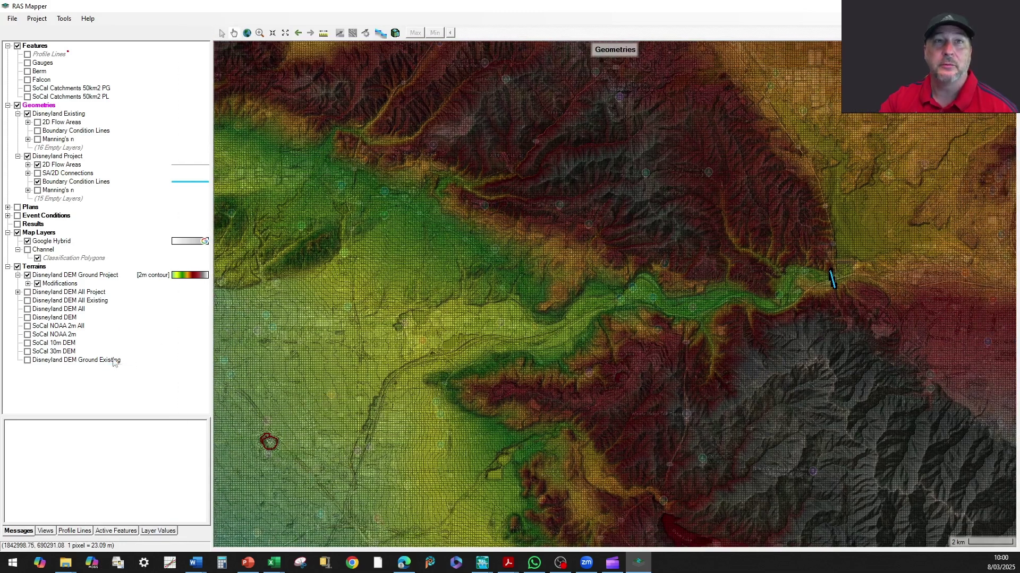
Step: Move the Disneyland DEM Ground Existing terrain to first place among the terrains and turn on its display
{"action": "right_click", "coordinate": [73, 361]}
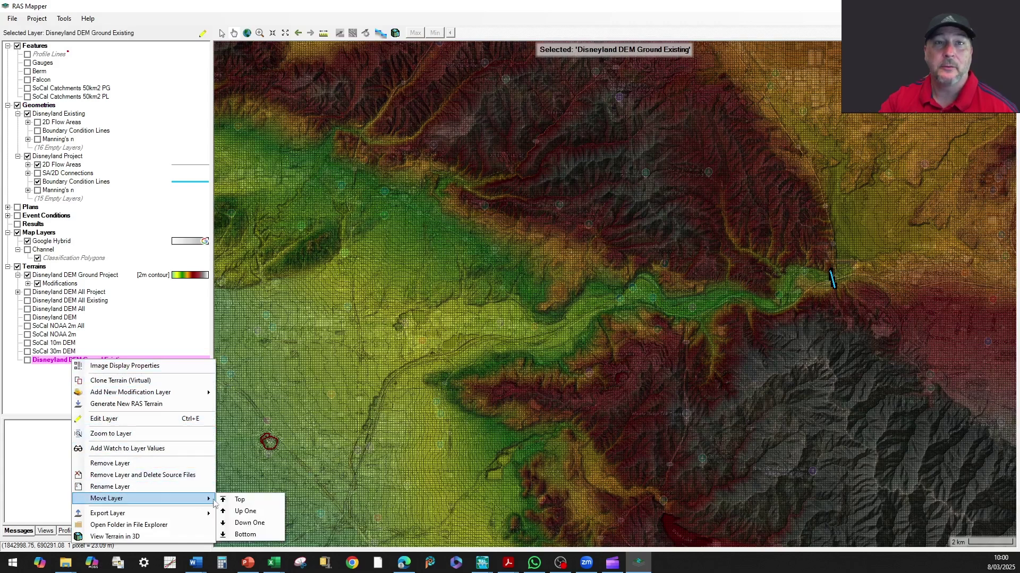
{"action": "left_click", "coordinate": [237, 500]}
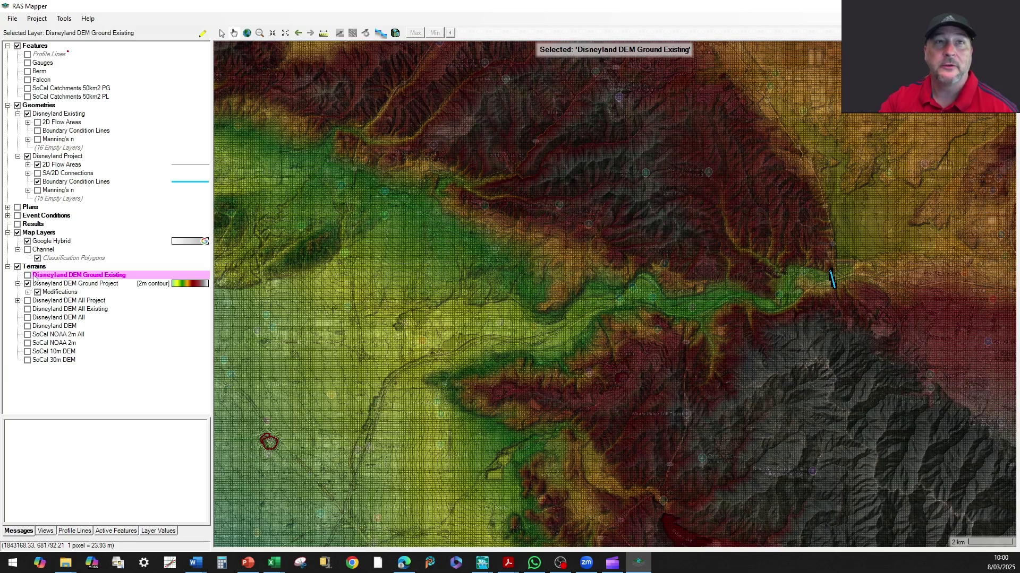
{"action": "left_click", "coordinate": [28, 275]}
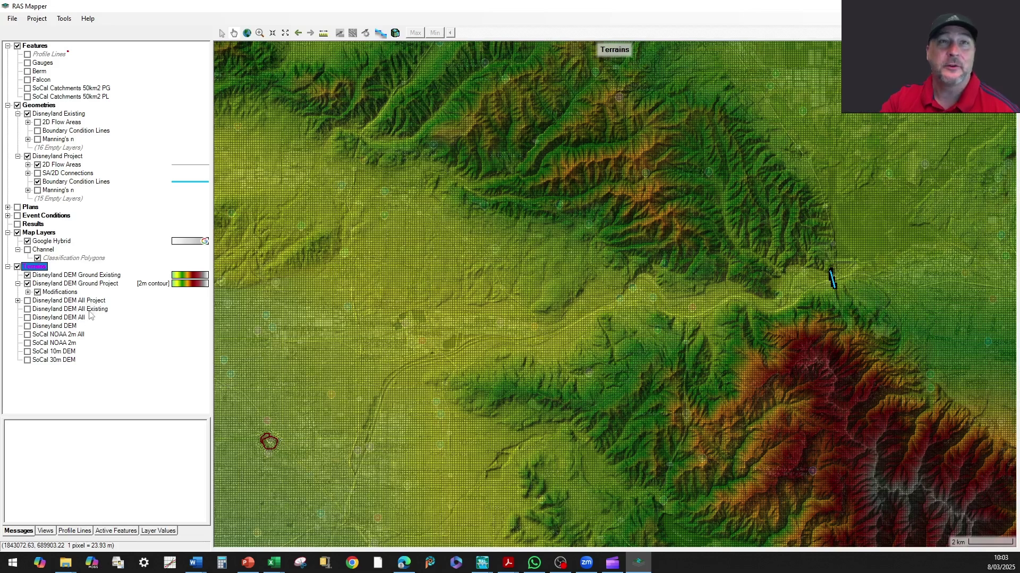
Step: Rename the Disneyland DEM terrain and its source files as Disneyland DEM Ground
{"action": "left_click", "coordinate": [61, 326]}
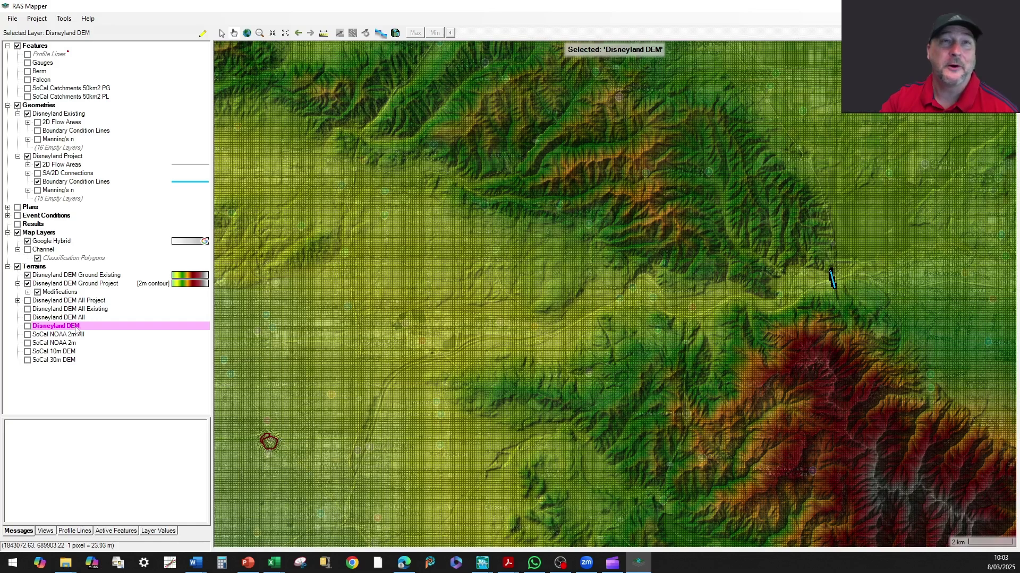
{"action": "right_click", "coordinate": [77, 330]}
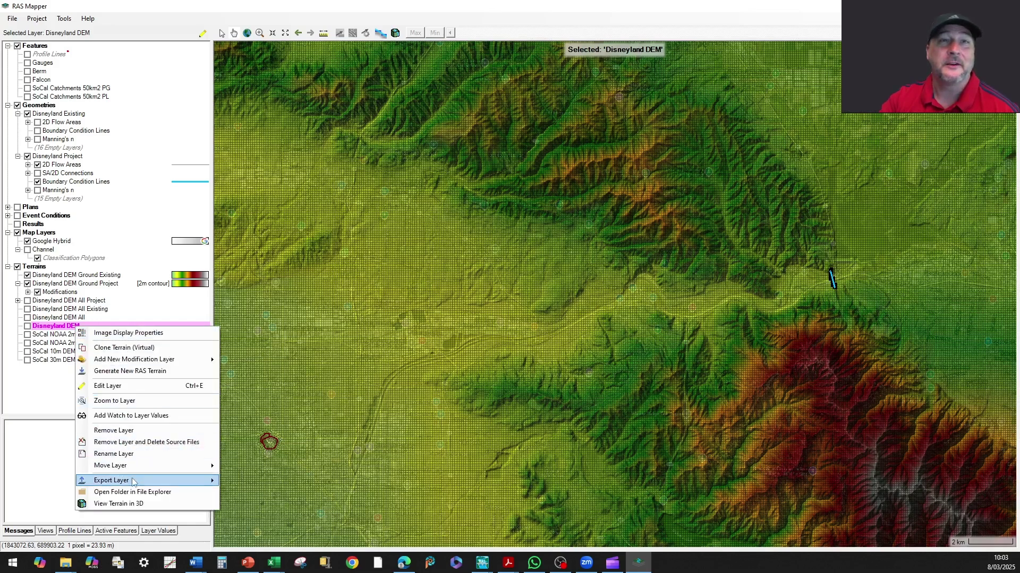
{"action": "left_click", "coordinate": [128, 454]}
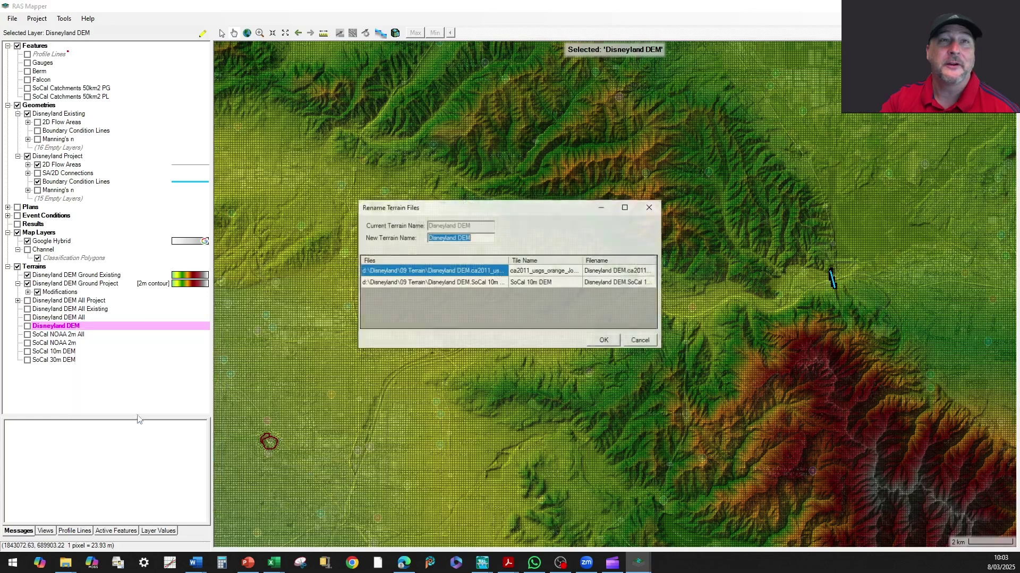
{"action": "left_click", "coordinate": [487, 236]}
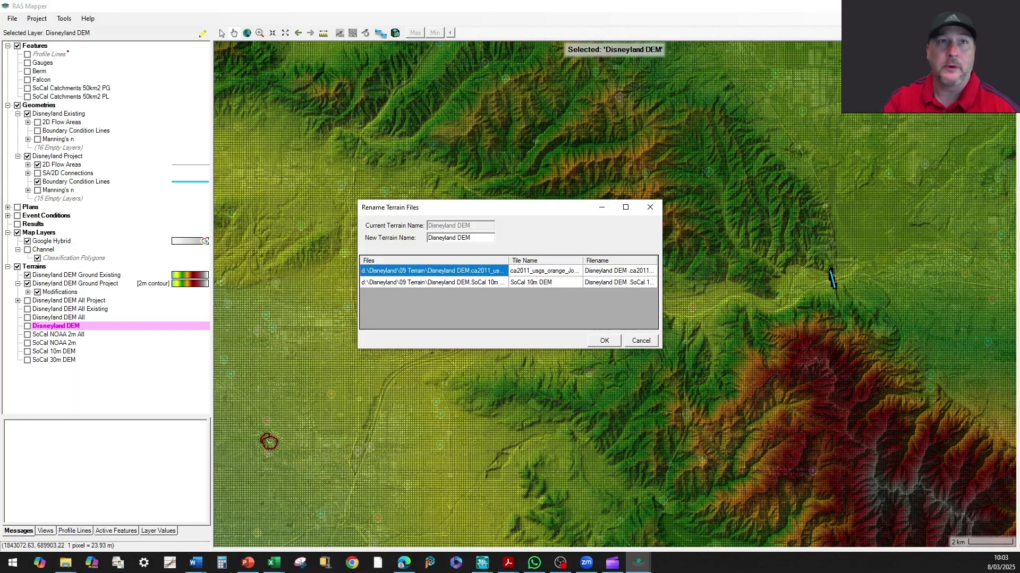
{"action": "type", "text": "Groun"}
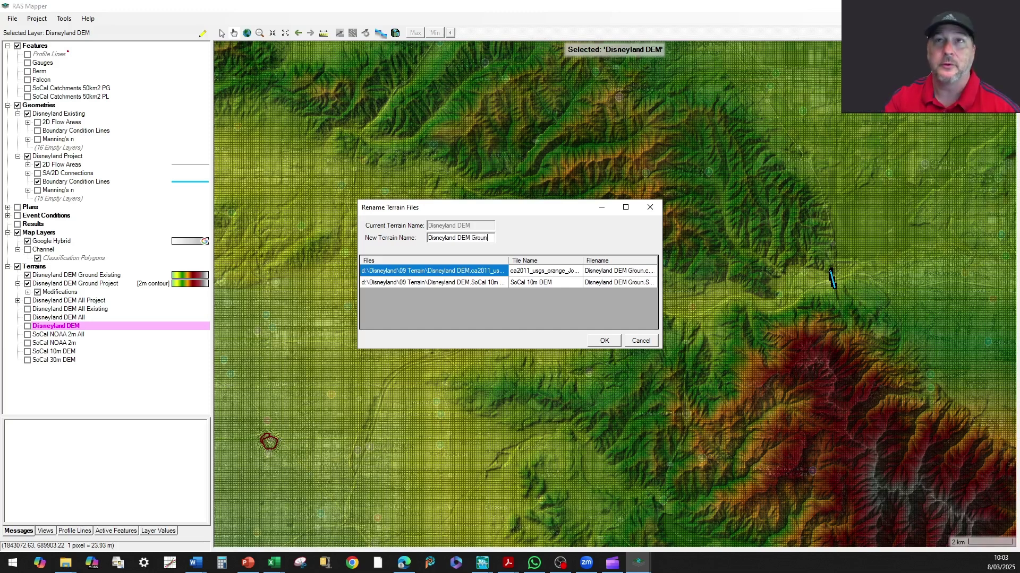
{"action": "type", "text": "d"}
{"action": "left_click", "coordinate": [602, 341]}
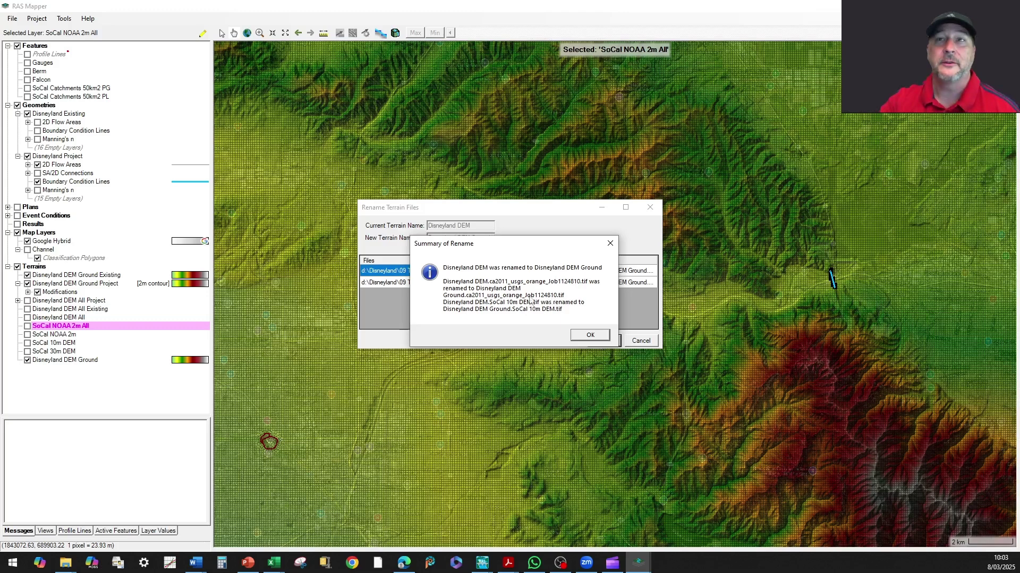
{"action": "left_click", "coordinate": [591, 336]}
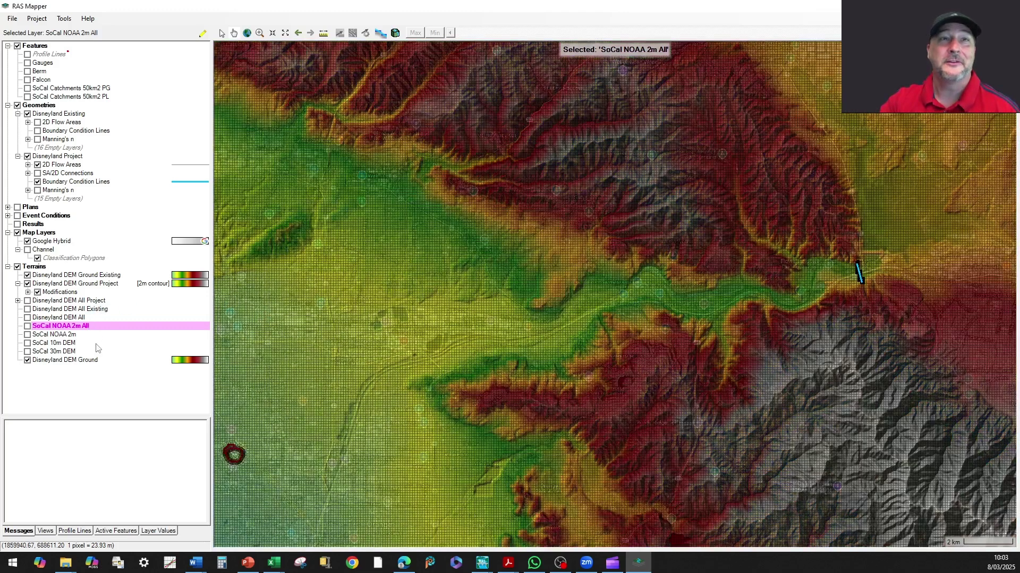
Step: Move the Disneyland DEM Ground terrain up the layer order to directly below Disneyland DEM Ground Existing
{"action": "left_click", "coordinate": [72, 361]}
{"action": "right_click", "coordinate": [71, 361]}
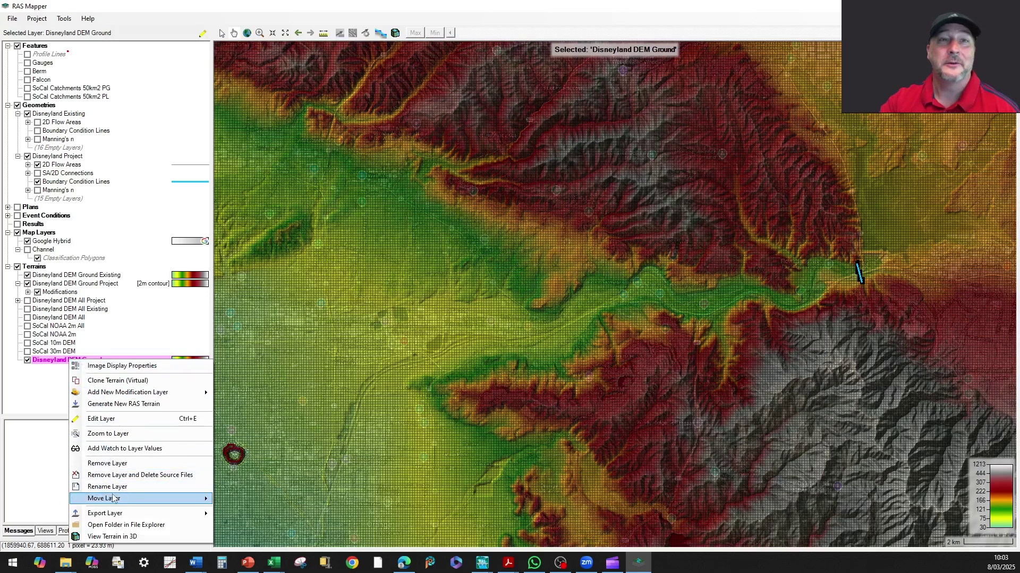
{"action": "mouse_move", "coordinate": [114, 499]}
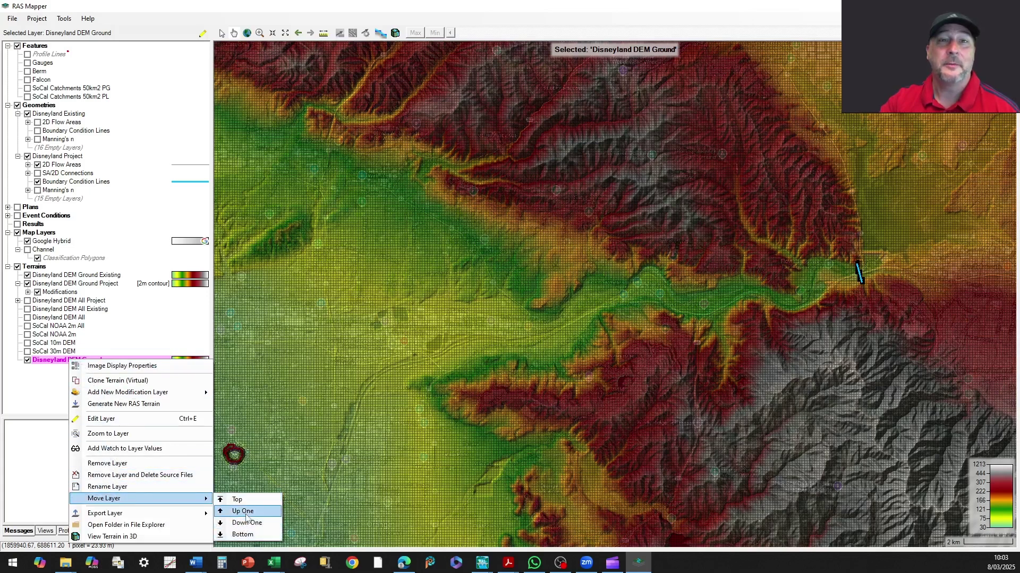
{"action": "left_click", "coordinate": [236, 500]}
{"action": "left_click", "coordinate": [100, 291]}
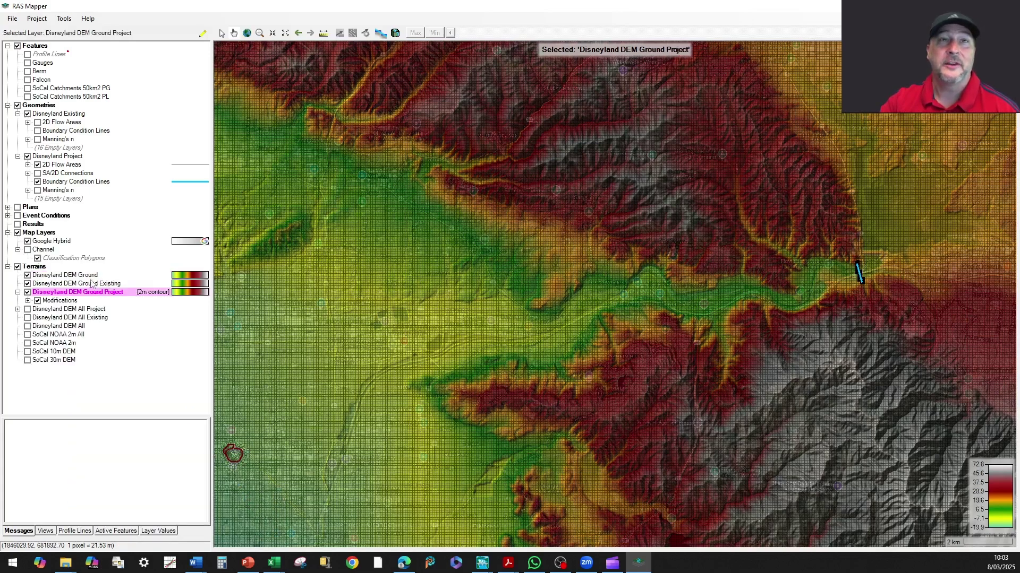
{"action": "right_click", "coordinate": [92, 277]}
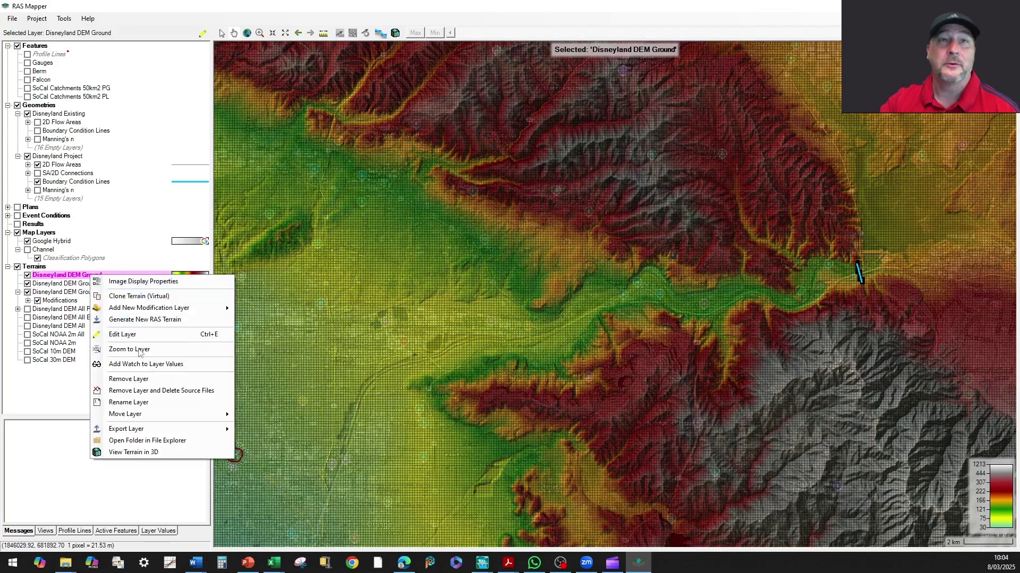
{"action": "mouse_move", "coordinate": [233, 415]}
{"action": "left_click", "coordinate": [267, 439]}
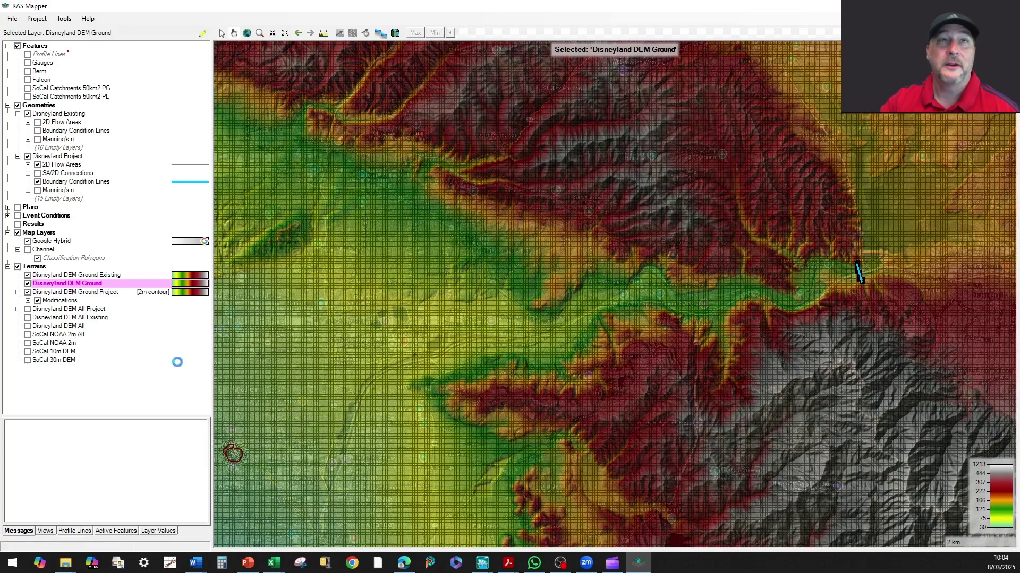
Step: Move the Disneyland DEM Ground Project terrain to first place among the terrains
{"action": "left_click", "coordinate": [107, 293]}
{"action": "right_click", "coordinate": [108, 295]}
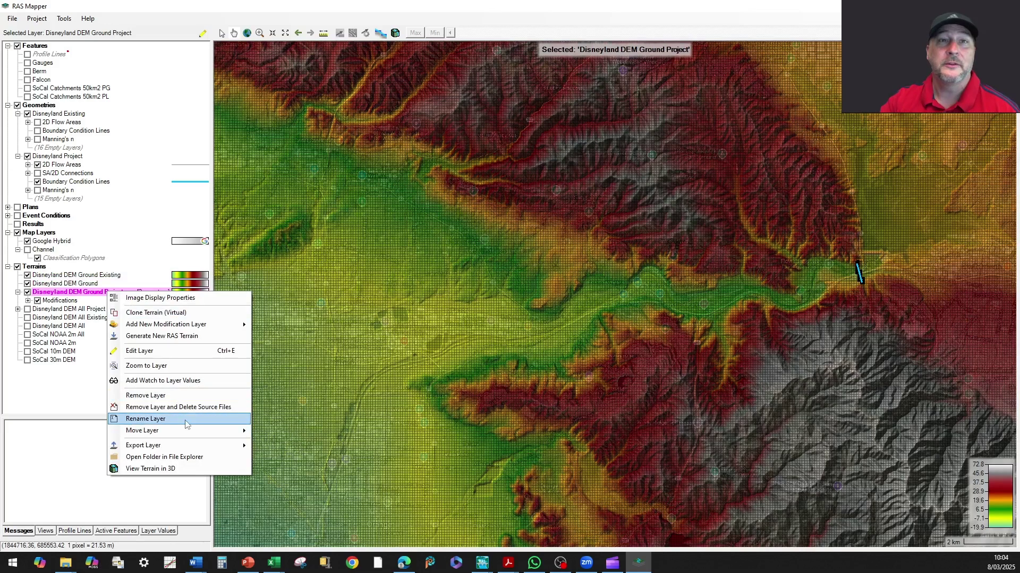
{"action": "mouse_move", "coordinate": [233, 430]}
{"action": "left_click", "coordinate": [265, 430]}
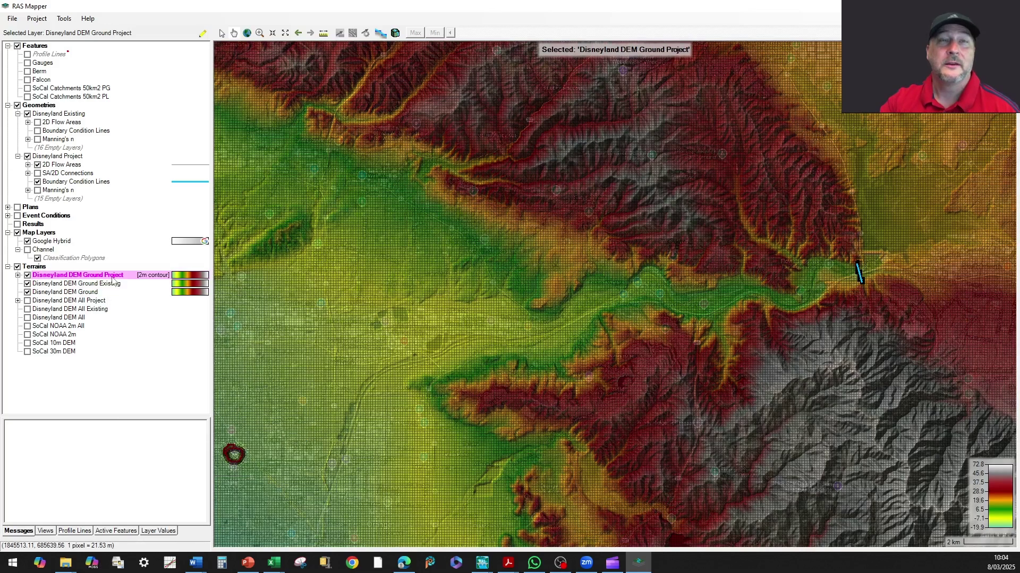
Step: Review the ground, all-features and SoCal source terrains in the reordered terrain layers
{"action": "left_click", "coordinate": [90, 293]}
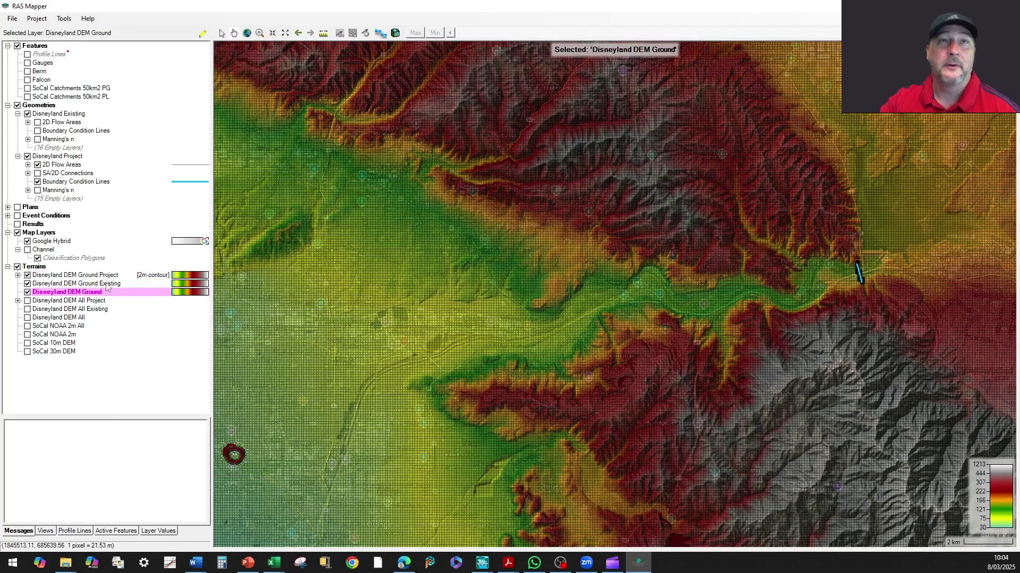
{"action": "left_click", "coordinate": [106, 285]}
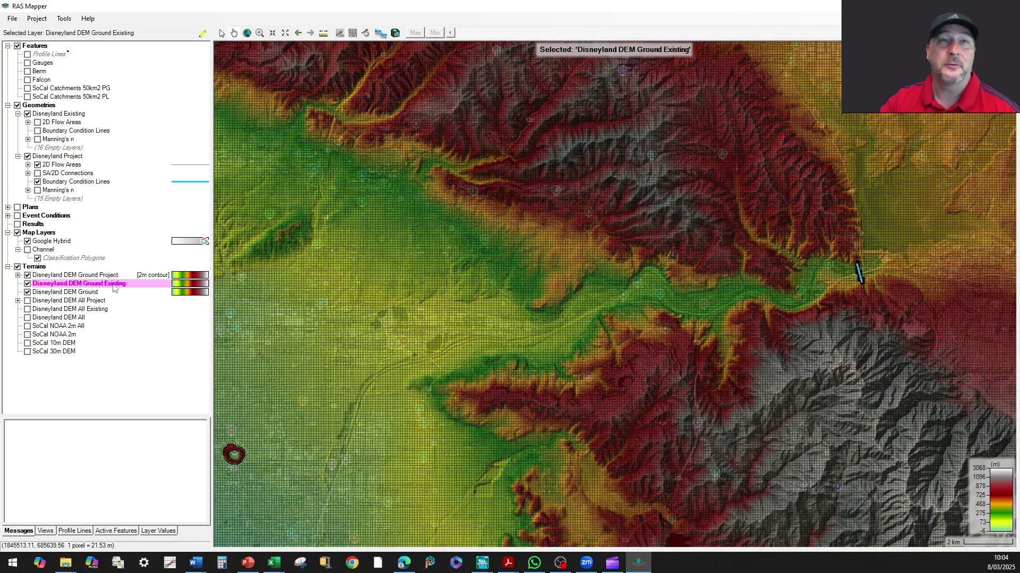
{"action": "left_click", "coordinate": [112, 277]}
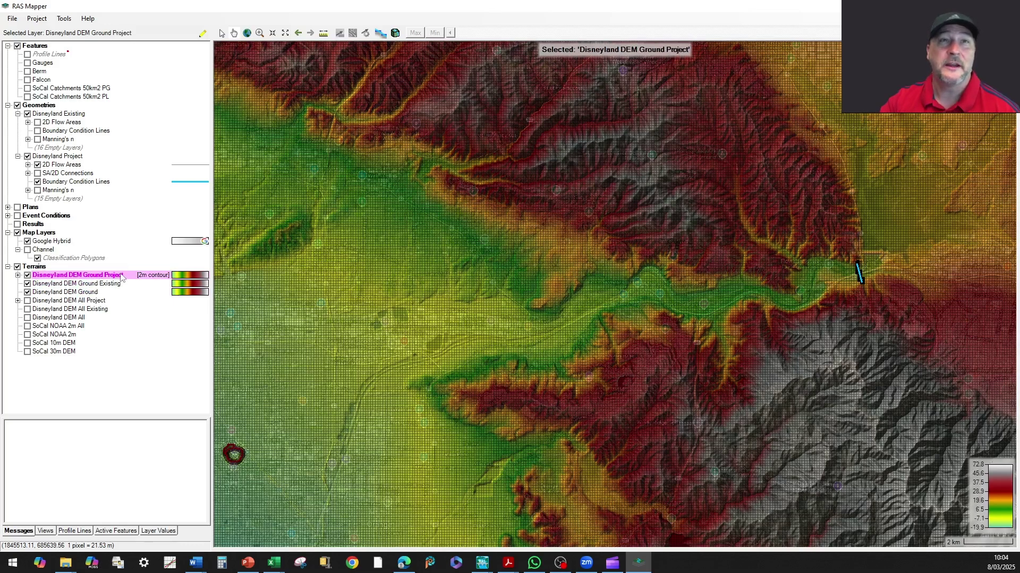
{"action": "left_click", "coordinate": [74, 320]}
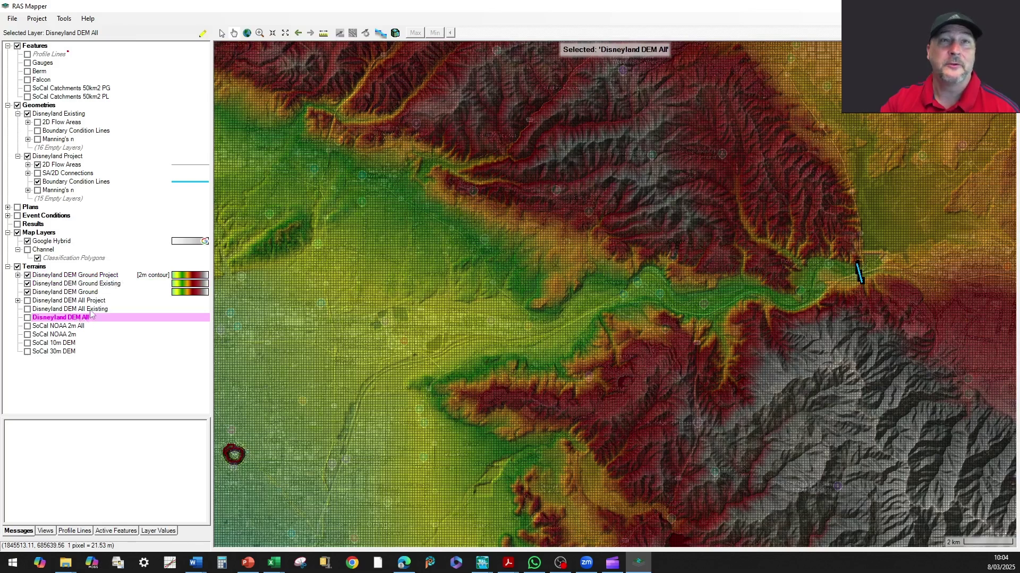
{"action": "left_click", "coordinate": [91, 310]}
{"action": "left_click", "coordinate": [92, 302]}
{"action": "left_click", "coordinate": [76, 327]}
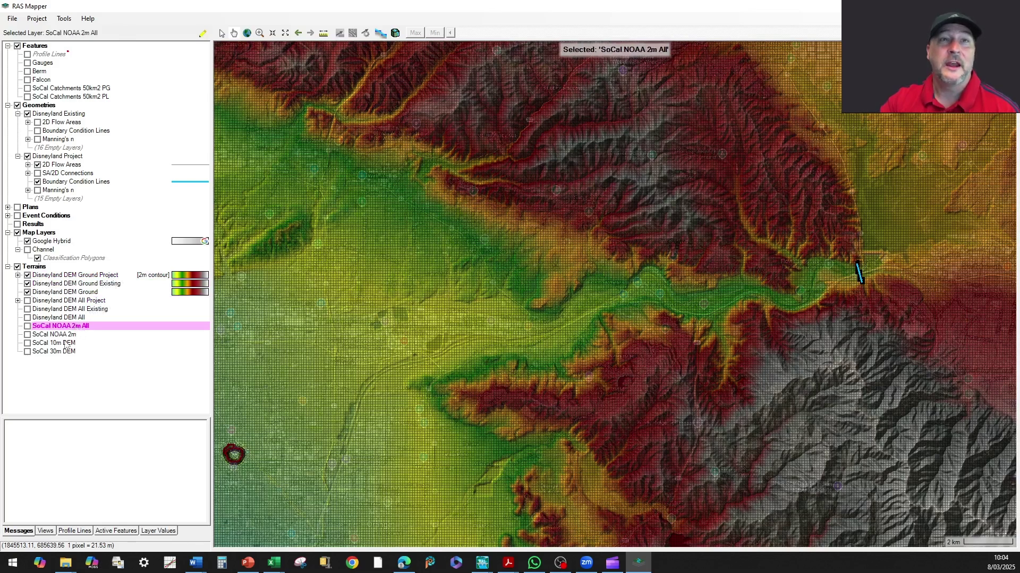
{"action": "left_click", "coordinate": [64, 351]}
{"action": "left_click", "coordinate": [63, 327]}
{"action": "left_click", "coordinate": [61, 352]}
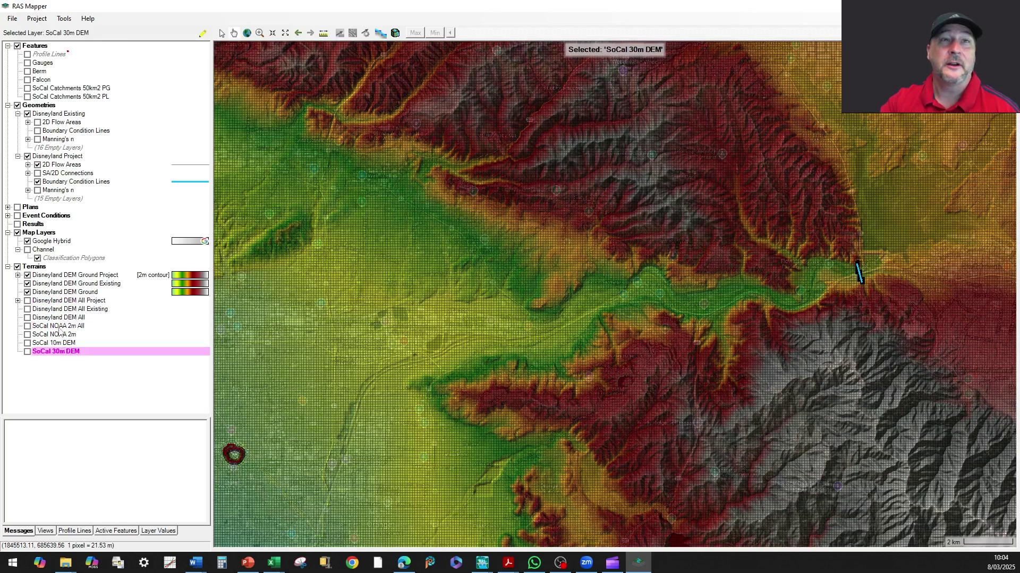
{"action": "left_click", "coordinate": [61, 327]}
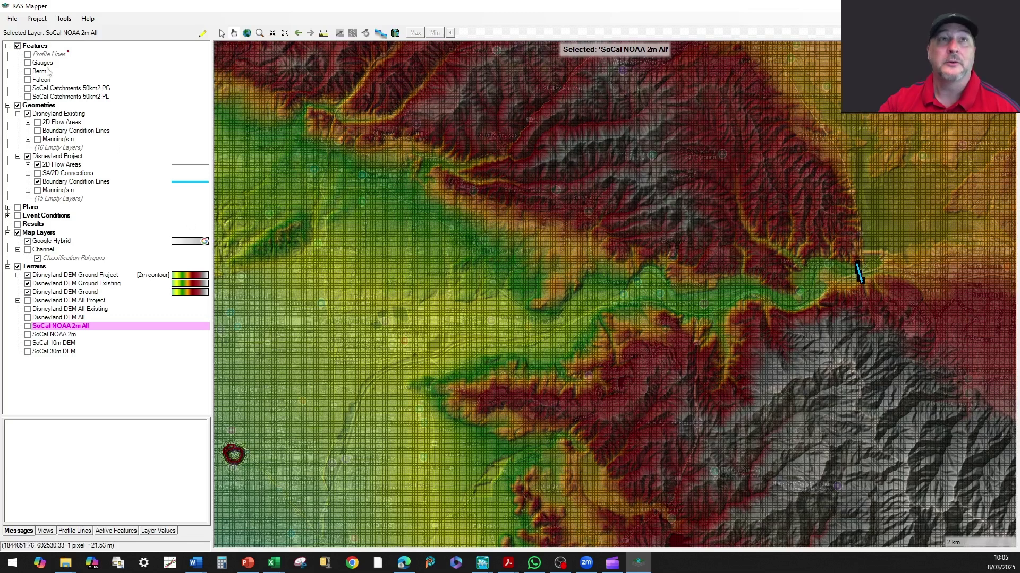
Step: Inspect the terrain associations of both geometries and the terrains available for Disneyland Existing, leaving the associations as they are
{"action": "right_click", "coordinate": [42, 107]}
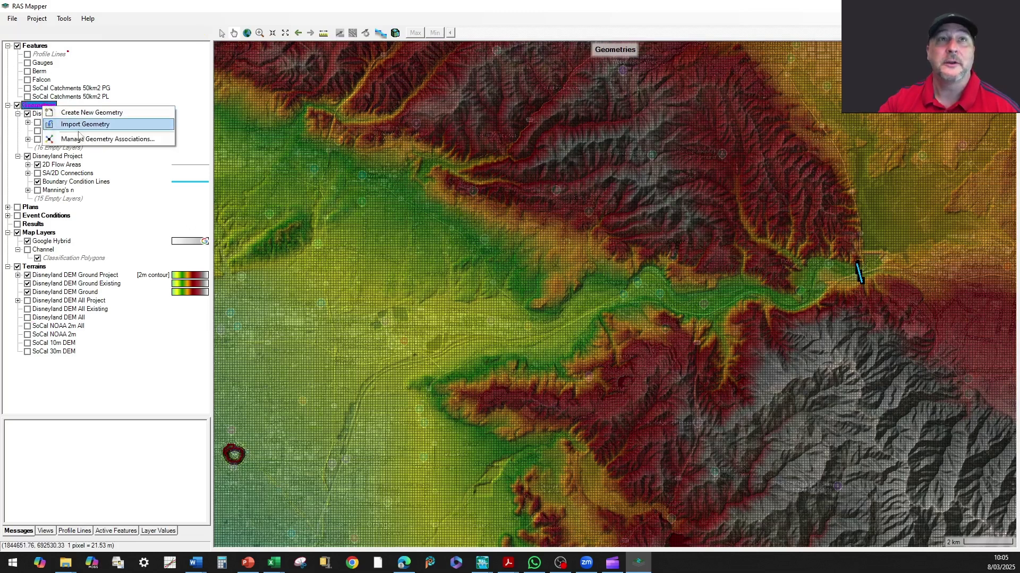
{"action": "left_click", "coordinate": [82, 140]}
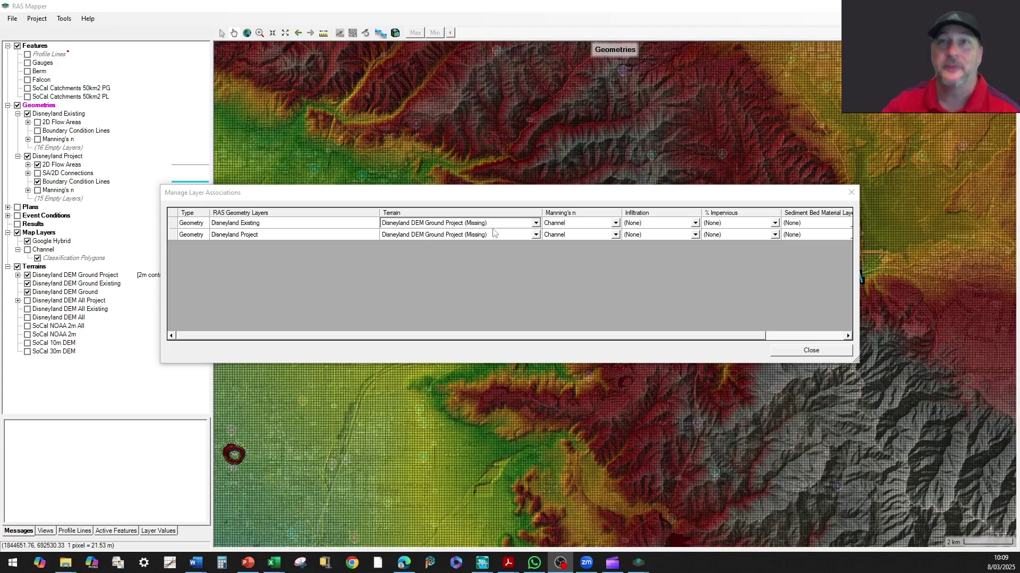
{"action": "left_click", "coordinate": [535, 224]}
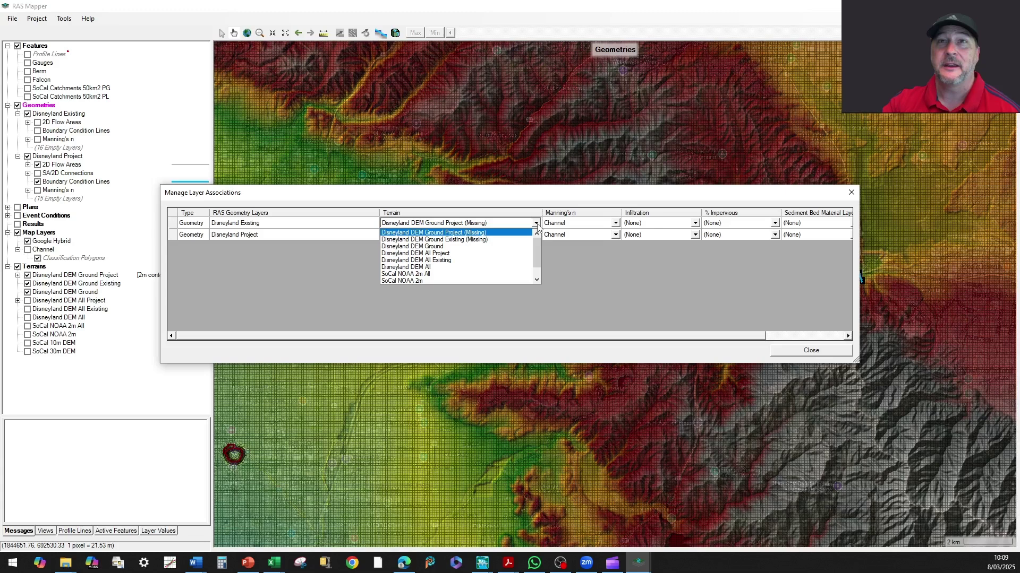
{"action": "left_click", "coordinate": [546, 210]}
{"action": "left_click", "coordinate": [842, 353]}
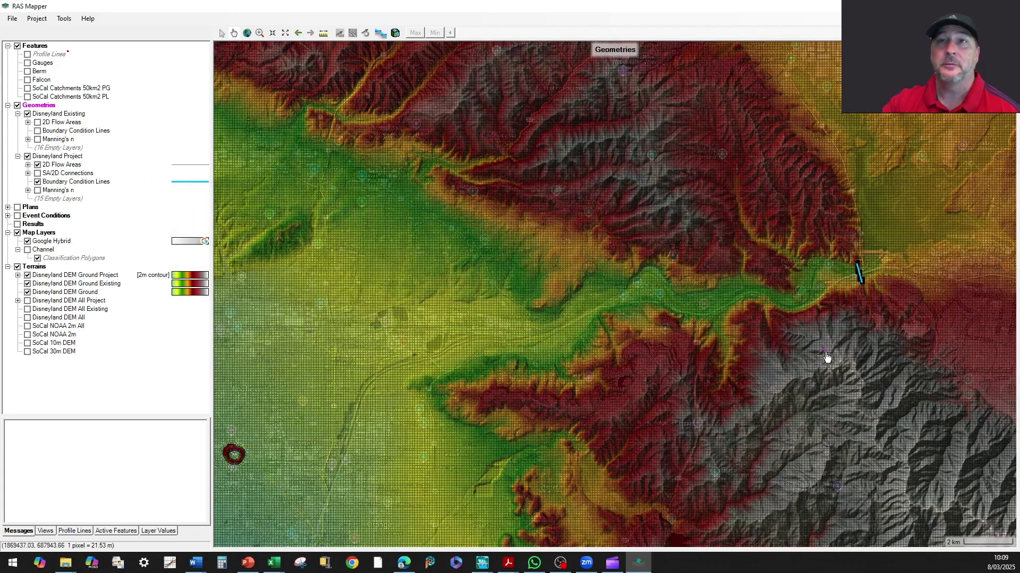
Step: Rename the SoCal NOAA 2m terrain and its source file as SoCal NOAA 2m Ground
{"action": "left_click", "coordinate": [57, 336]}
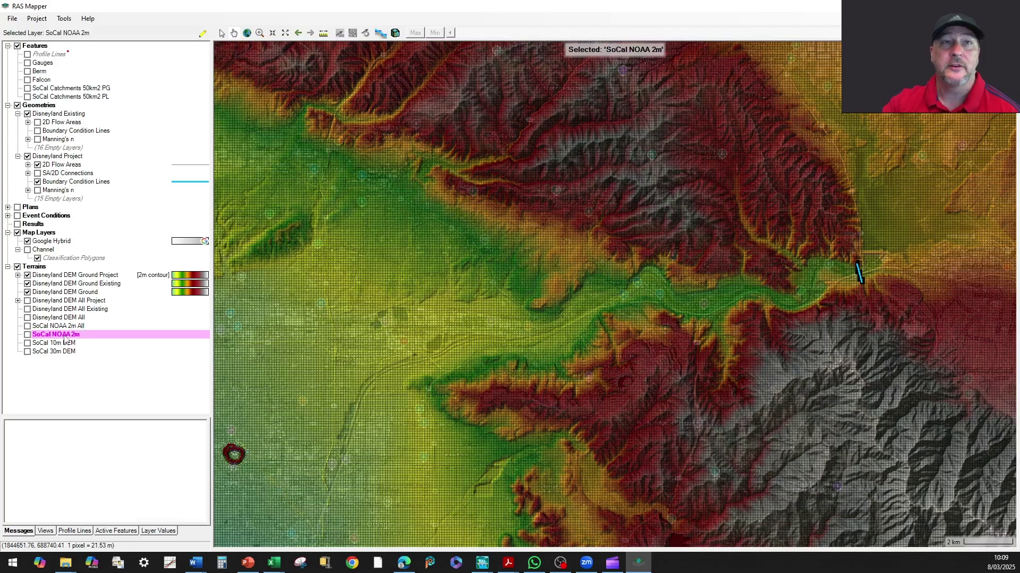
{"action": "right_click", "coordinate": [64, 339]}
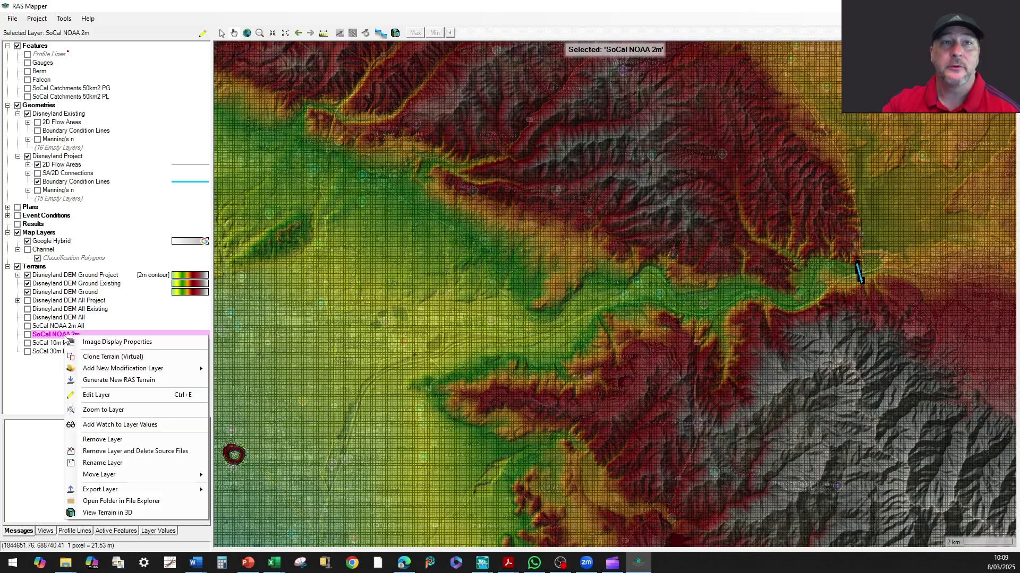
{"action": "left_click", "coordinate": [119, 465]}
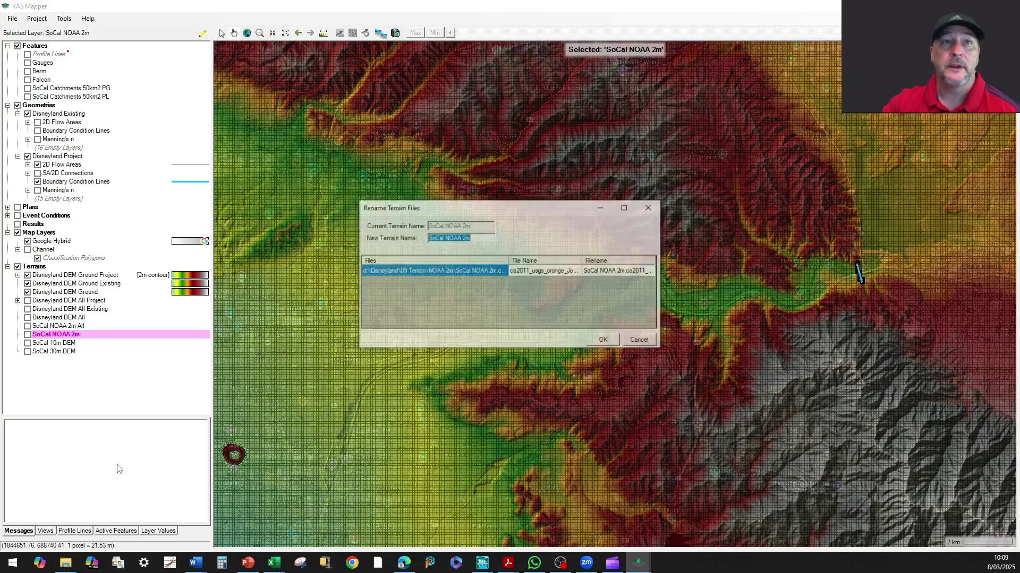
{"action": "left_click", "coordinate": [484, 239]}
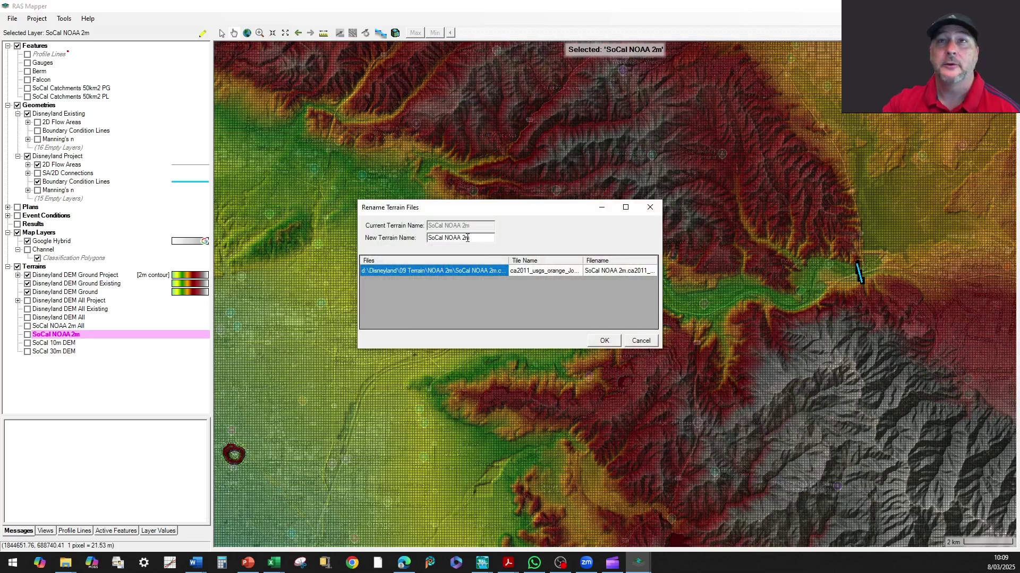
{"action": "type", "text": "Ground"}
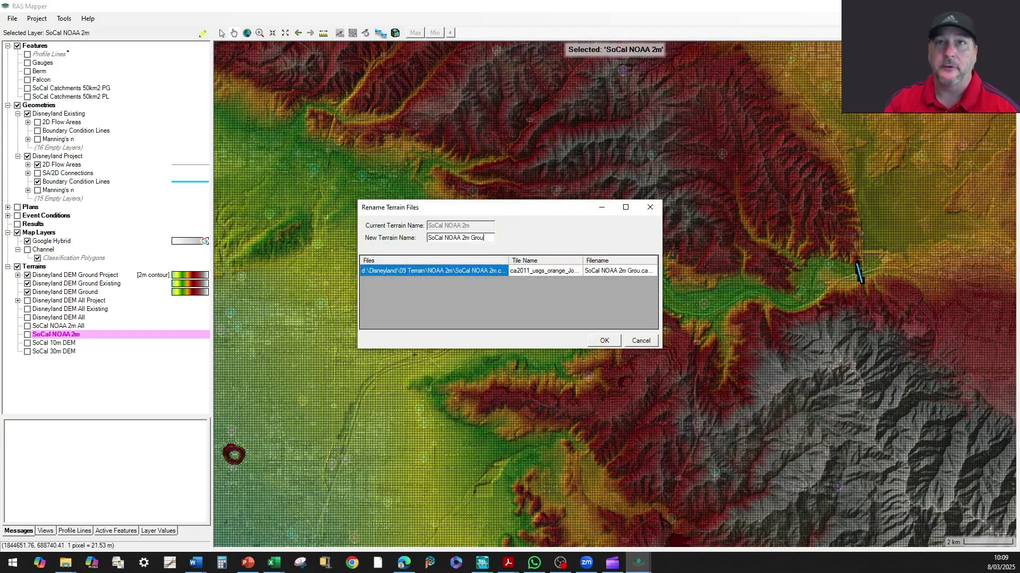
{"action": "left_click", "coordinate": [604, 342]}
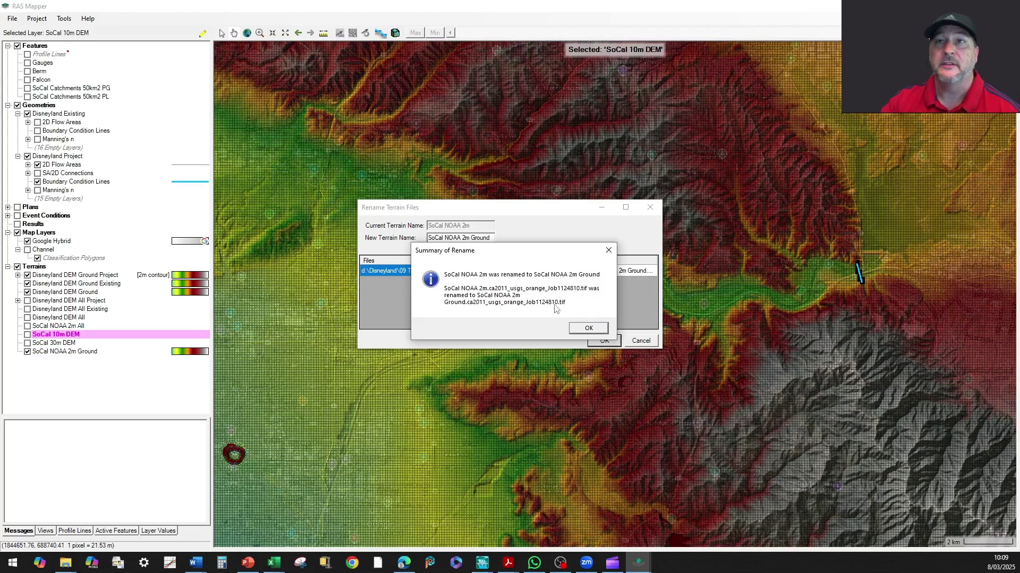
{"action": "left_click", "coordinate": [585, 329]}
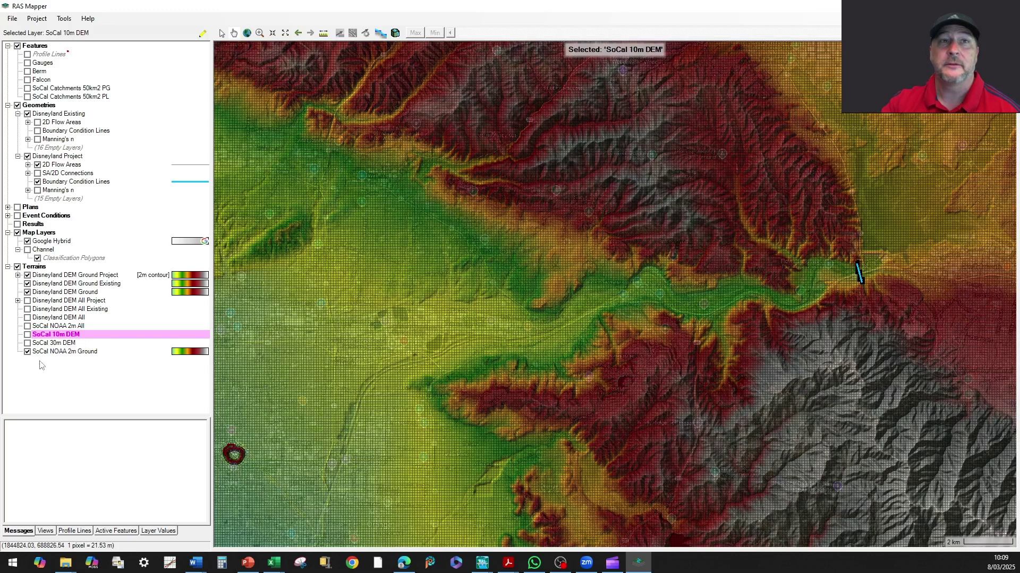
Step: Move the SoCal NOAA 2m Ground terrain up two places, directly below SoCal NOAA 2m All
{"action": "left_click", "coordinate": [61, 352]}
{"action": "right_click", "coordinate": [61, 352]}
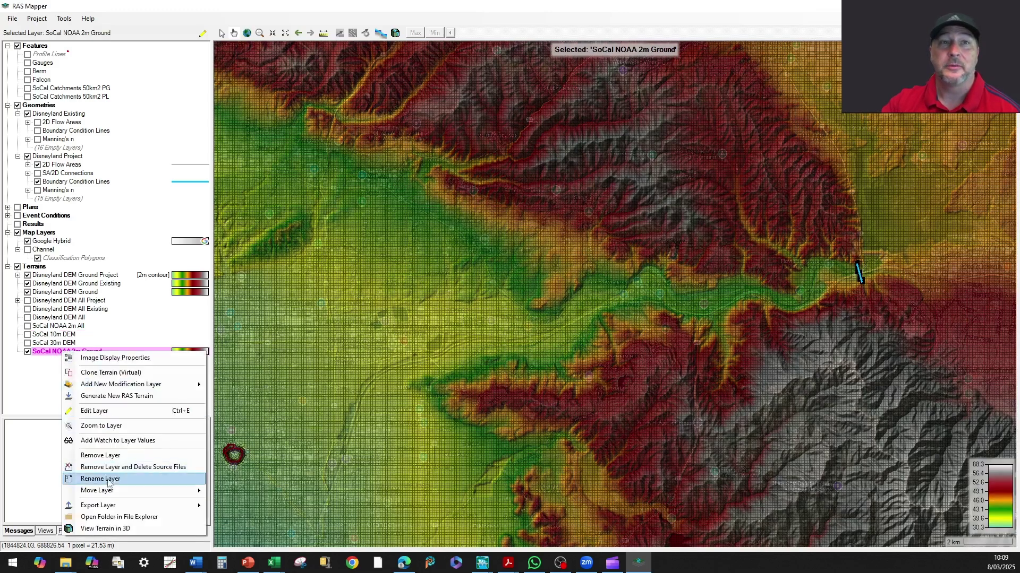
{"action": "mouse_move", "coordinate": [109, 494]}
{"action": "left_click", "coordinate": [240, 504]}
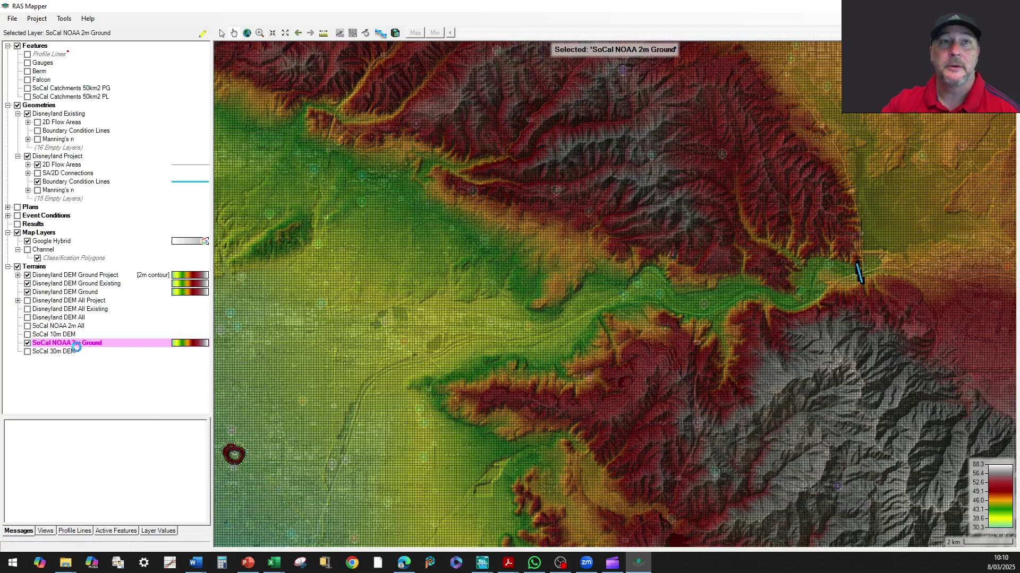
{"action": "right_click", "coordinate": [76, 344]}
{"action": "mouse_move", "coordinate": [119, 486]}
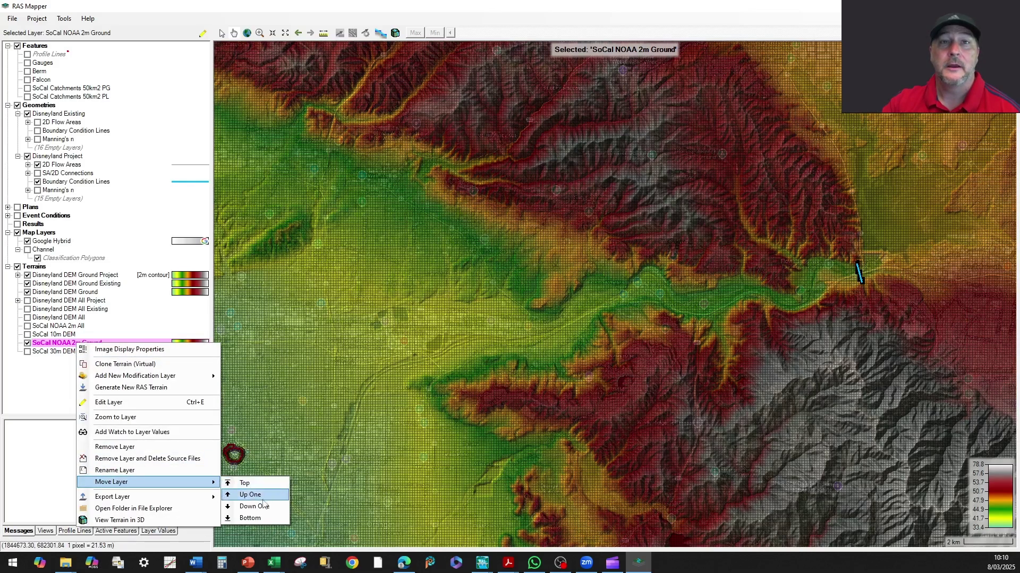
{"action": "left_click", "coordinate": [240, 494]}
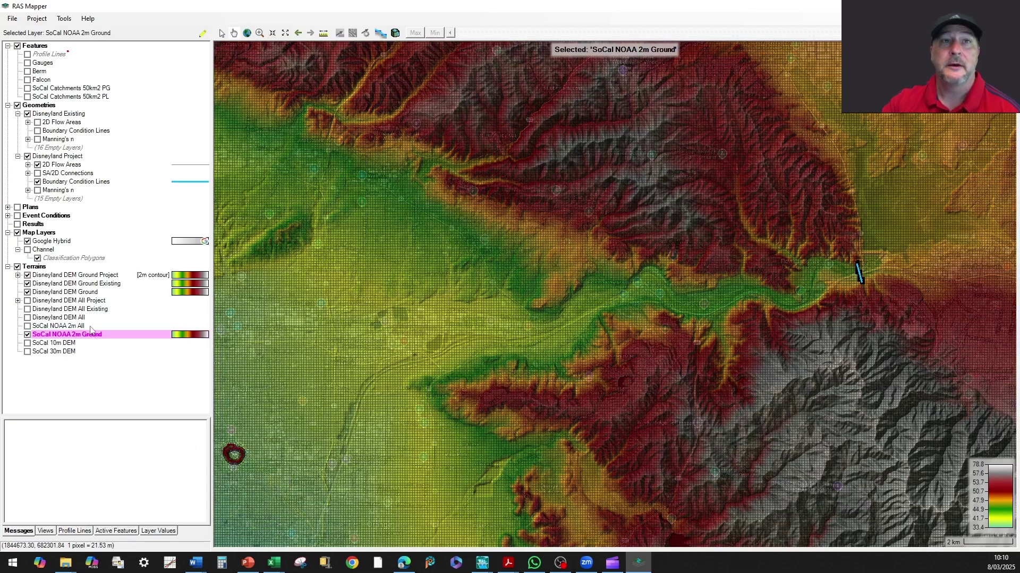
{"action": "left_click", "coordinate": [67, 367]}
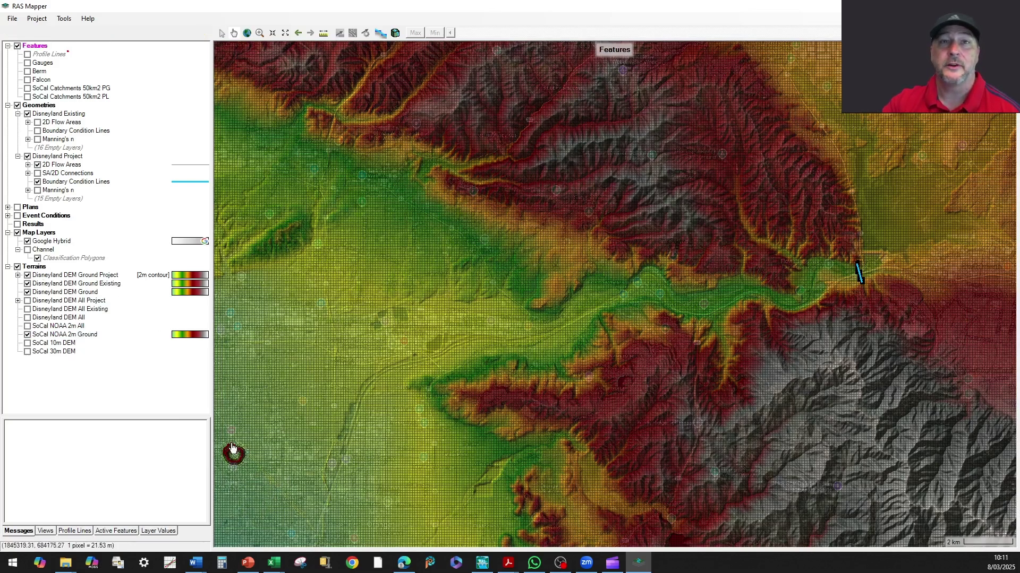
Step: Hide all geometries and the Disneyland DEM Ground terrain, comparing the map with the Disneyland ground terrains shown and hidden
{"action": "left_click", "coordinate": [33, 276]}
{"action": "left_click", "coordinate": [27, 292]}
{"action": "left_click", "coordinate": [28, 283]}
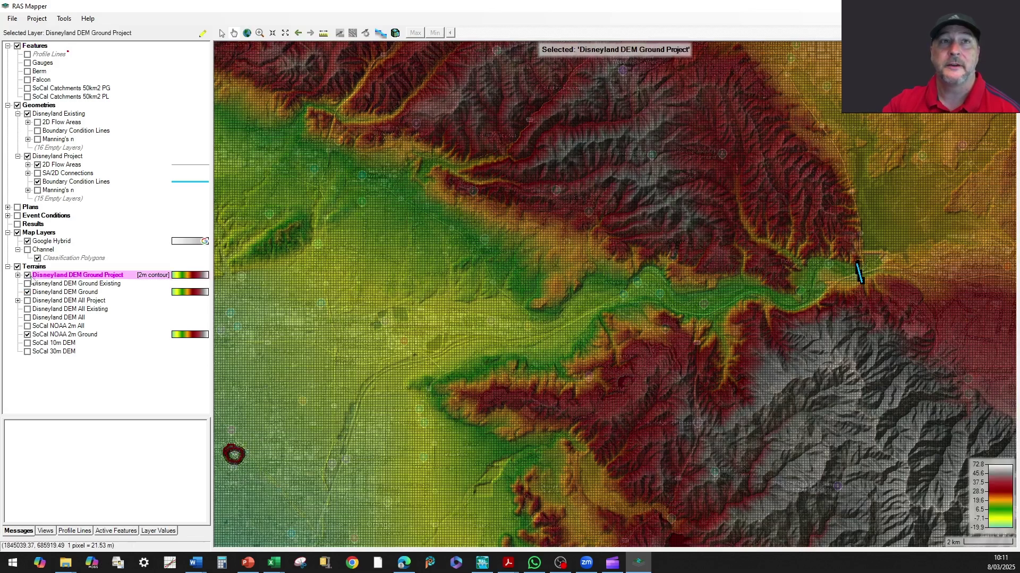
{"action": "left_click", "coordinate": [27, 275]}
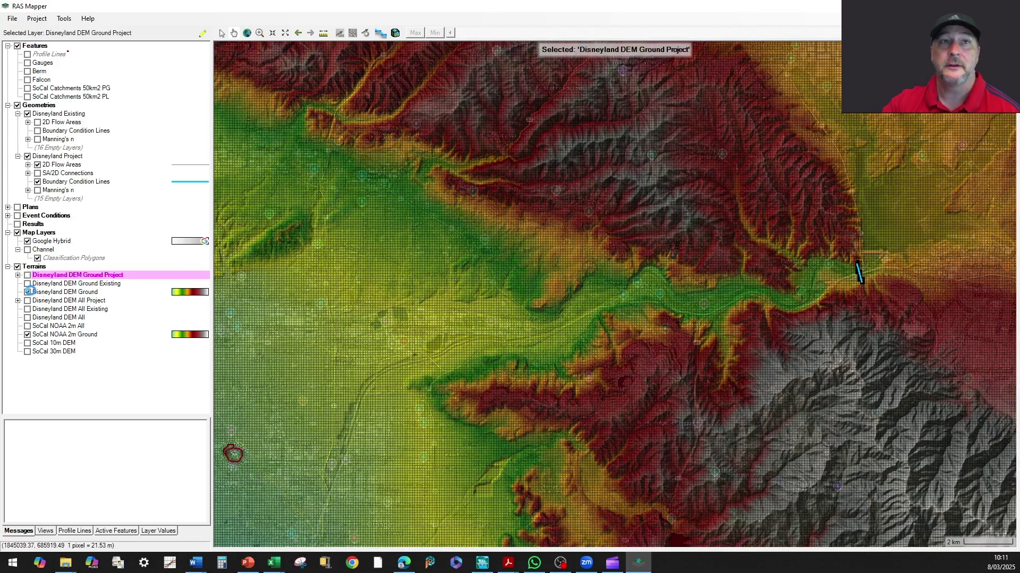
{"action": "left_click", "coordinate": [27, 292]}
{"action": "left_click", "coordinate": [18, 106]}
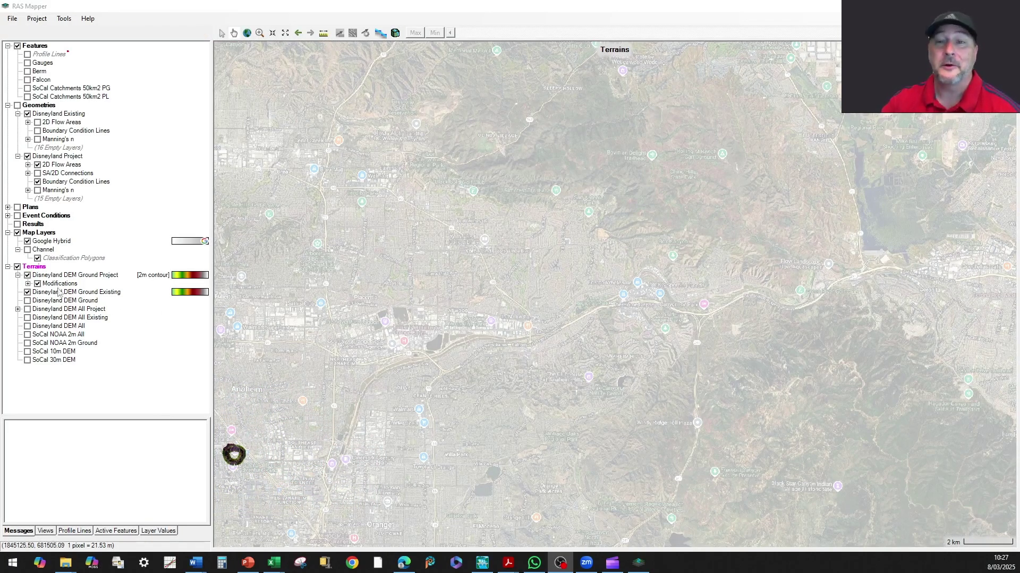
{"action": "left_click", "coordinate": [28, 302]}
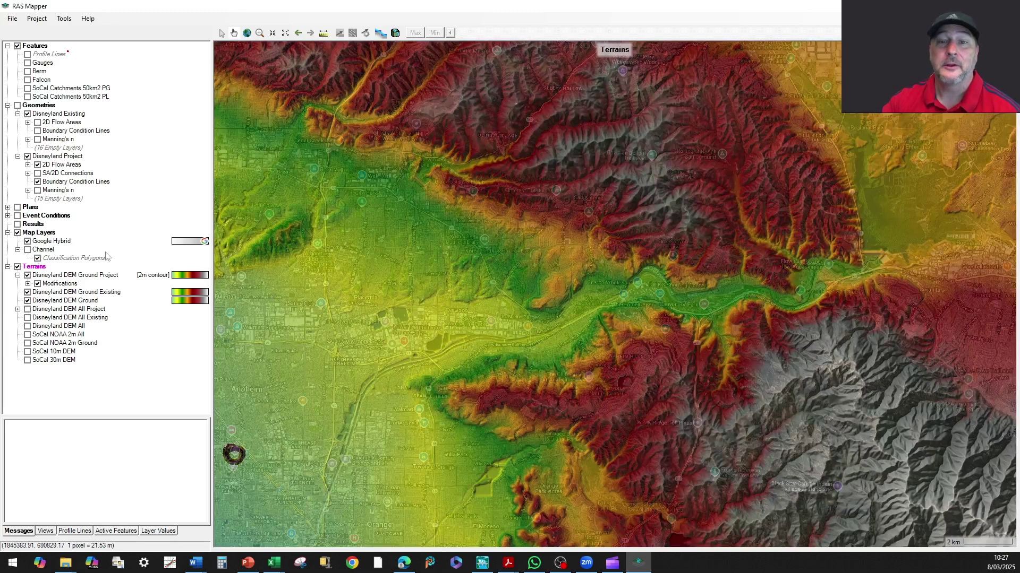
{"action": "left_click", "coordinate": [27, 301]}
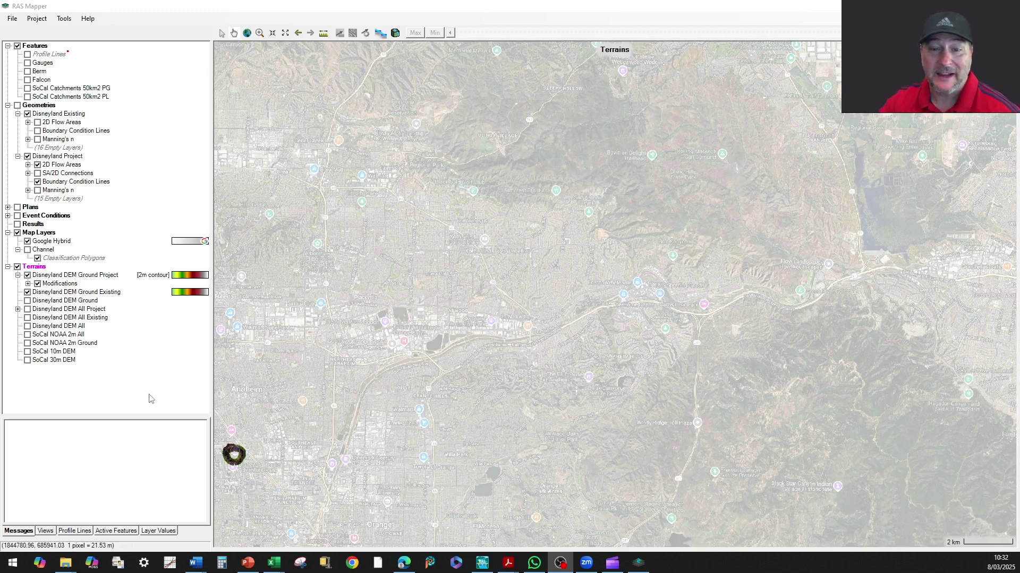
Step: Copy the modifications of the Disneyland DEM Ground Project terrain to the Disneyland DEM Ground terrain and expand that terrain
{"action": "right_click", "coordinate": [63, 285]}
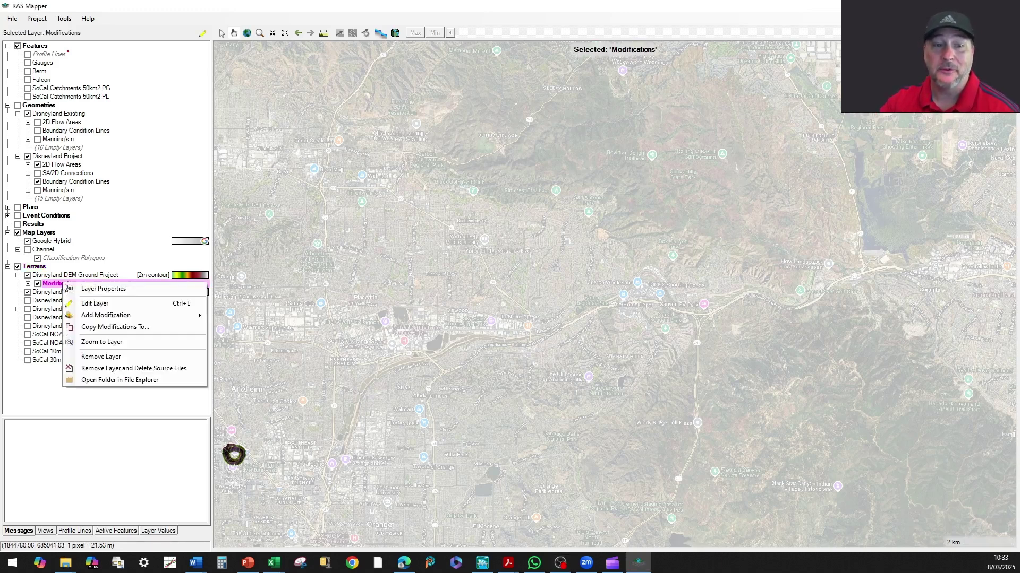
{"action": "left_click", "coordinate": [105, 330]}
{"action": "left_click", "coordinate": [539, 285]}
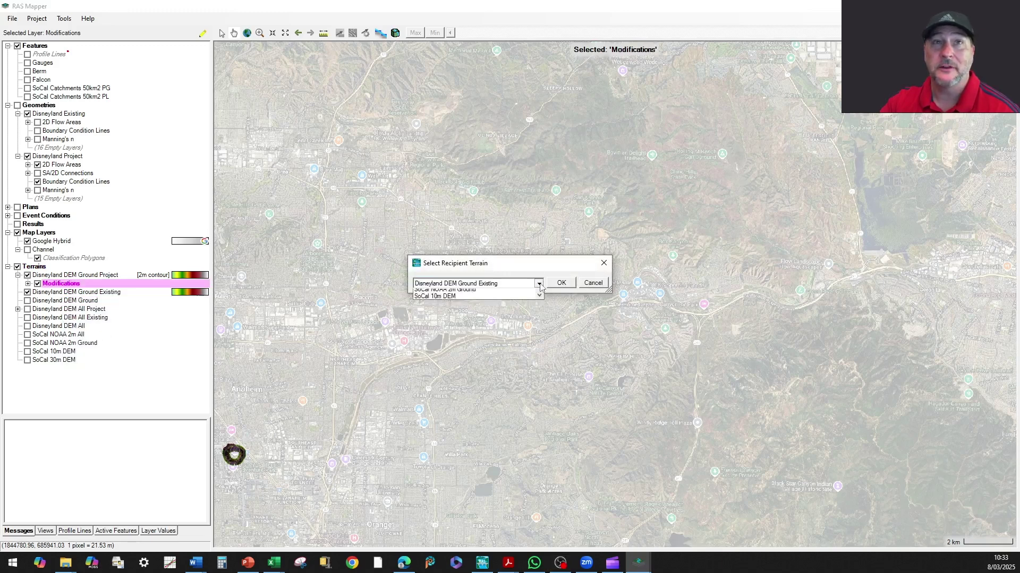
{"action": "left_click", "coordinate": [494, 303]}
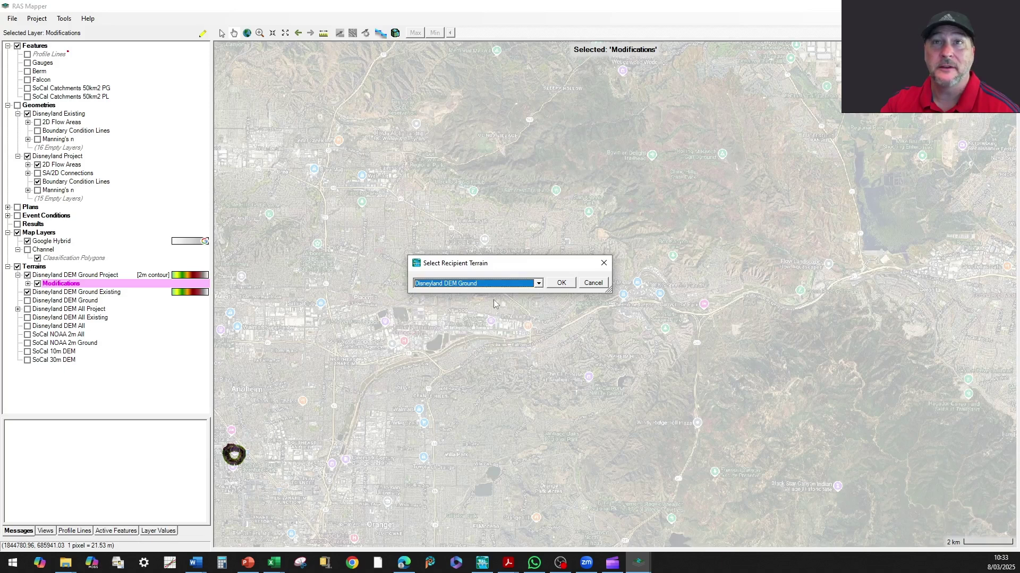
{"action": "left_click", "coordinate": [555, 283]}
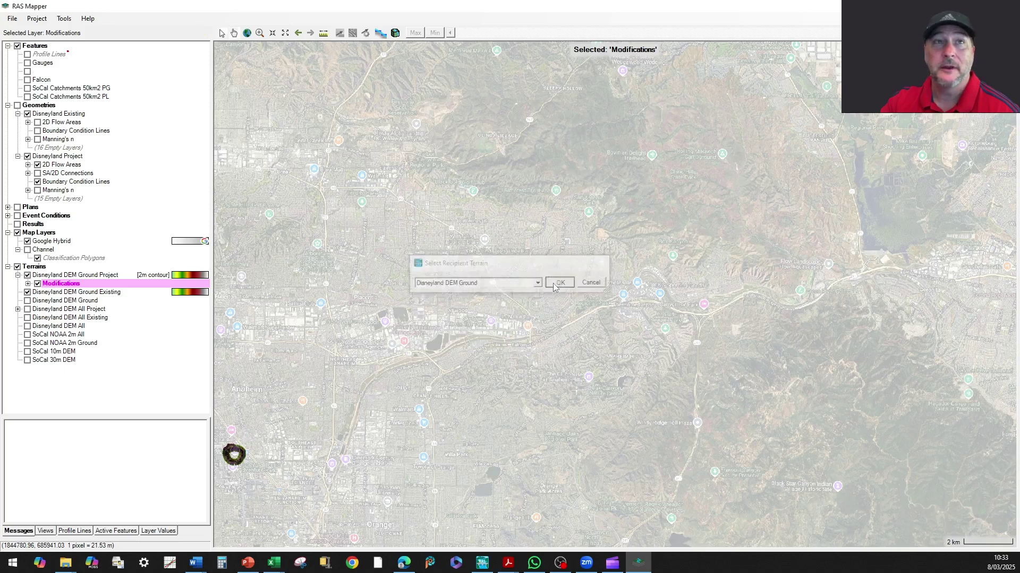
{"action": "left_click", "coordinate": [18, 301]}
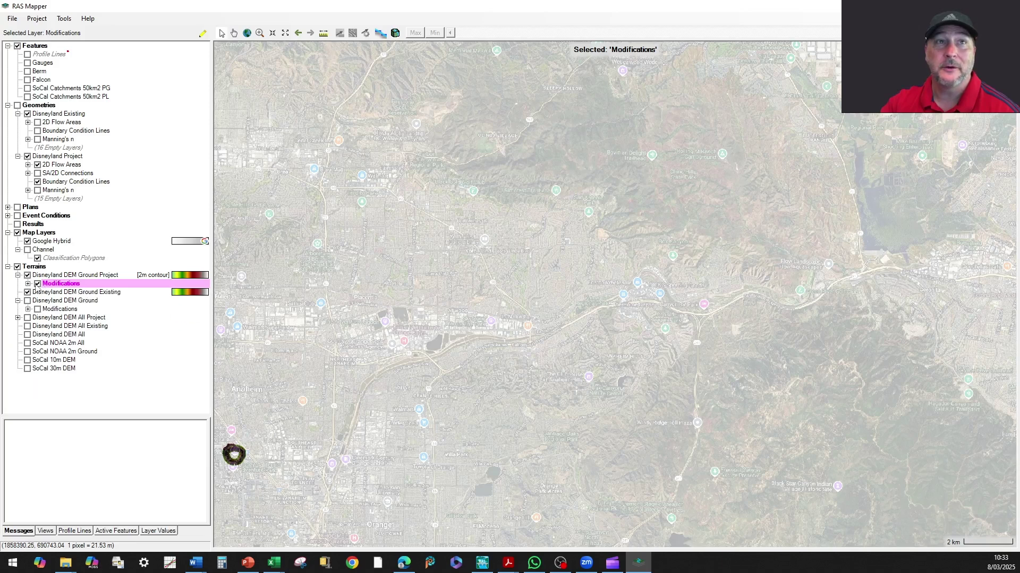
Step: Turn off the modifications under Disneyland DEM Ground Project and turn on those under Disneyland DEM Ground
{"action": "left_click", "coordinate": [37, 284]}
{"action": "left_click", "coordinate": [37, 309]}
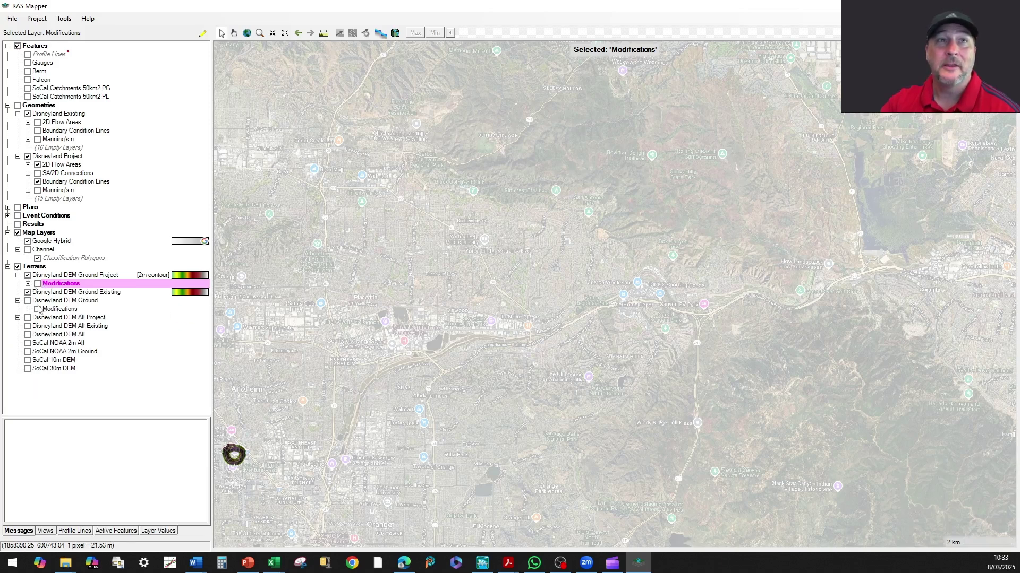
{"action": "left_click", "coordinate": [27, 301]}
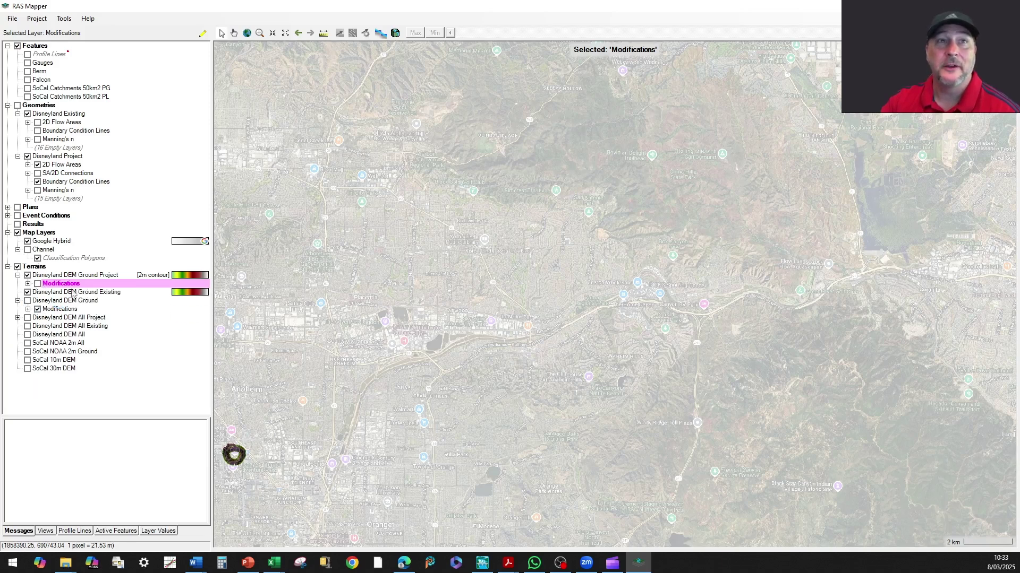
Step: Remove the Disneyland DEM Ground Existing terrain and delete its source files
{"action": "left_click", "coordinate": [69, 292]}
{"action": "right_click", "coordinate": [70, 292]}
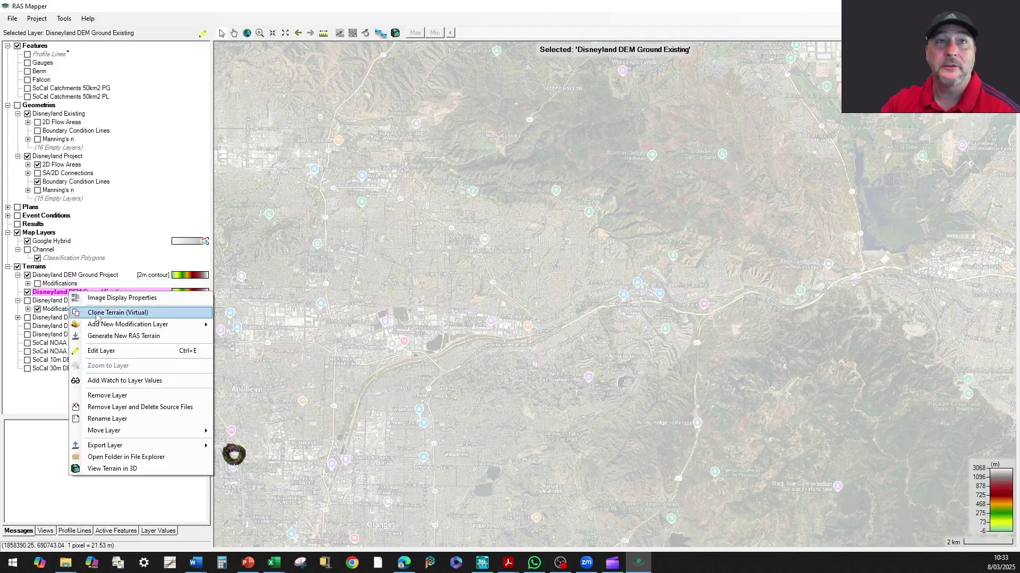
{"action": "left_click", "coordinate": [127, 408]}
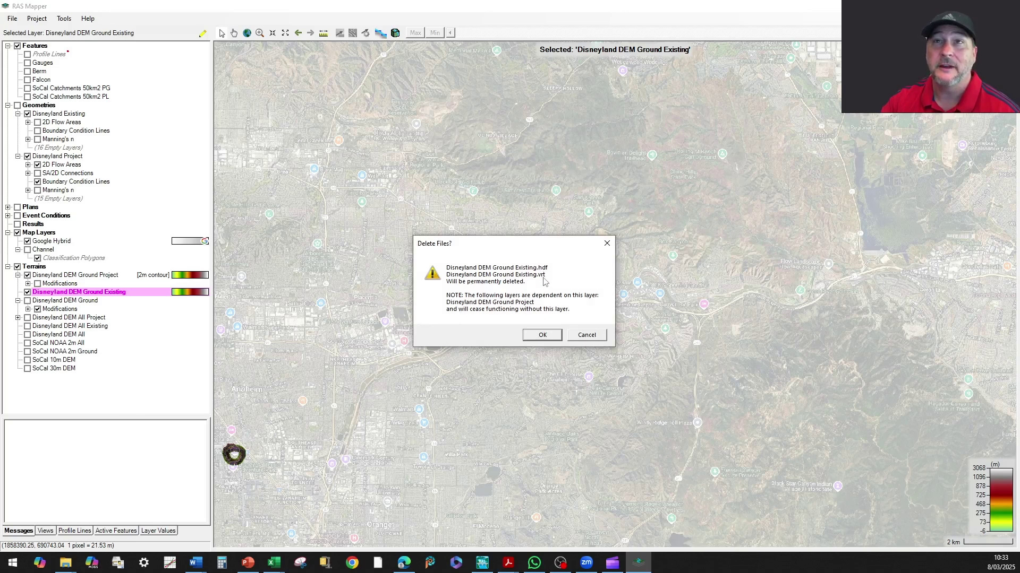
{"action": "left_click", "coordinate": [543, 335]}
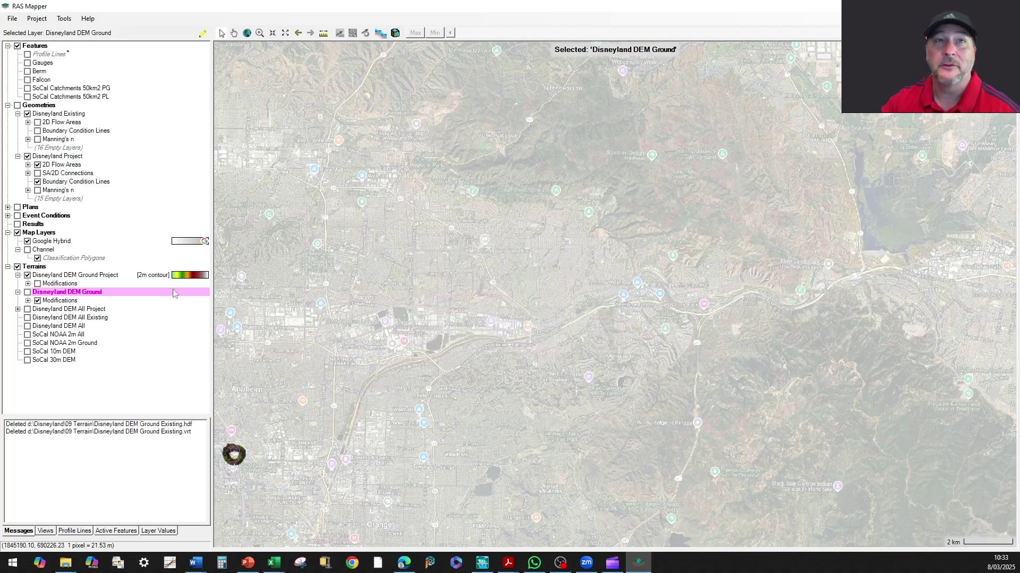
Step: Remove the Disneyland DEM Ground Project terrain and delete its source files
{"action": "left_click", "coordinate": [57, 276]}
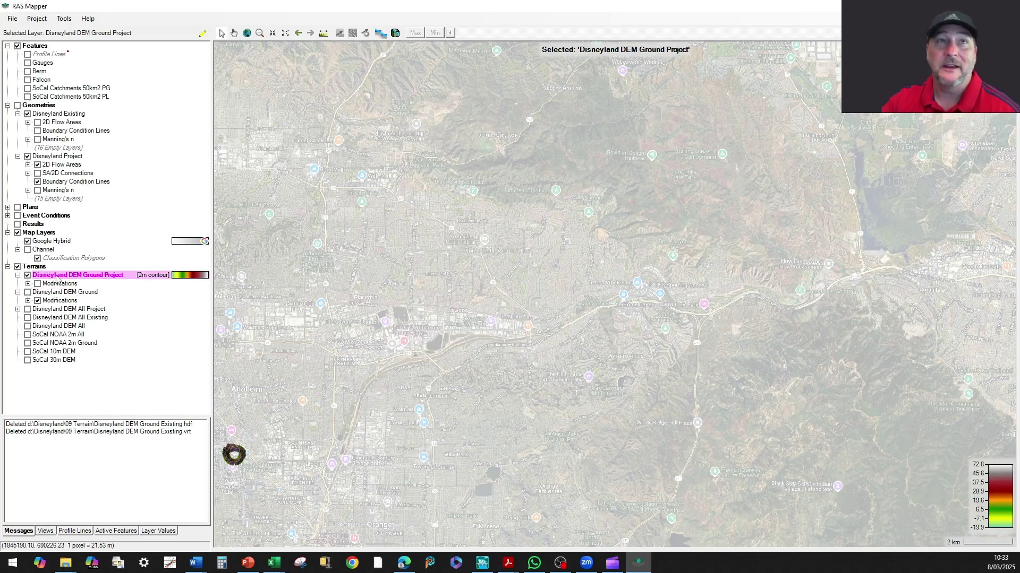
{"action": "right_click", "coordinate": [56, 276]}
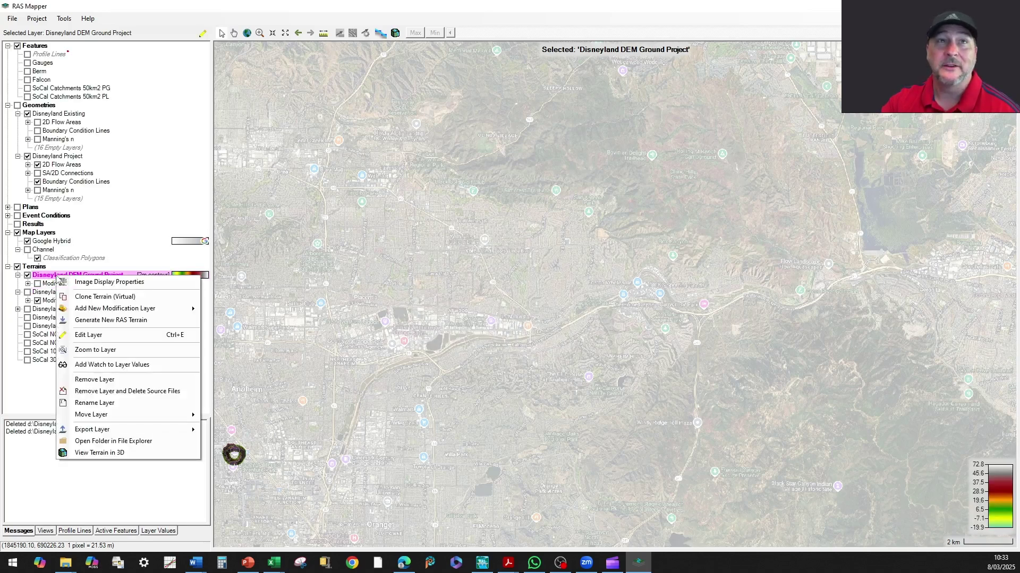
{"action": "left_click", "coordinate": [109, 395]}
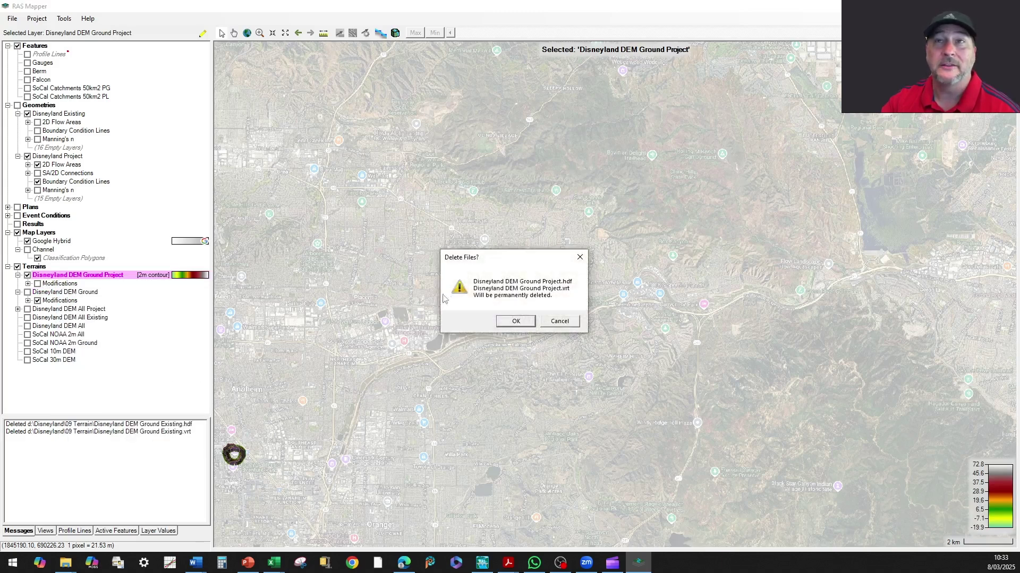
{"action": "left_click", "coordinate": [511, 325]}
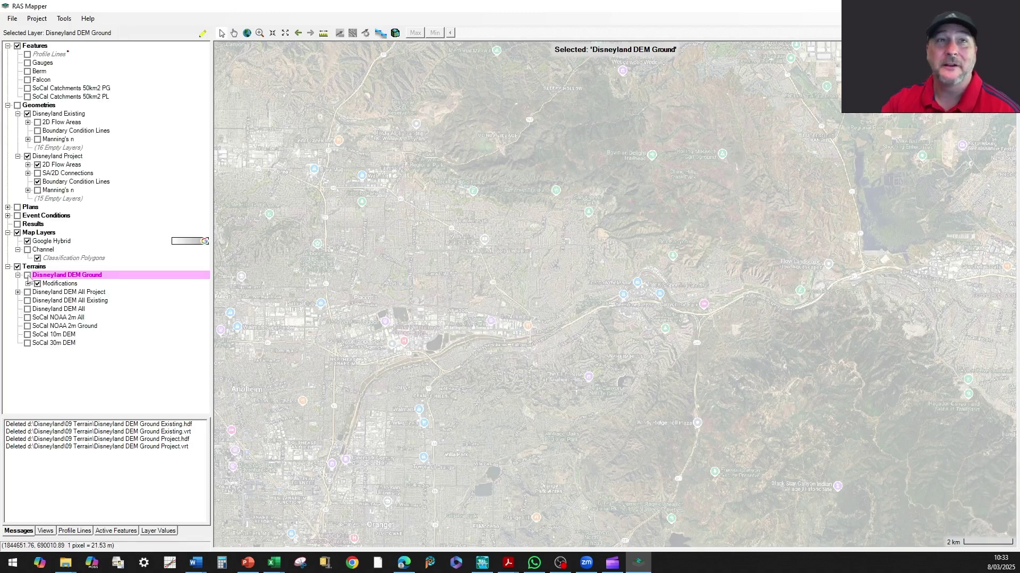
Step: Show the Disneyland DEM Ground terrain and clone it virtually as Disneyland DEM Ground Existing
{"action": "left_click", "coordinate": [27, 276]}
{"action": "right_click", "coordinate": [73, 280]}
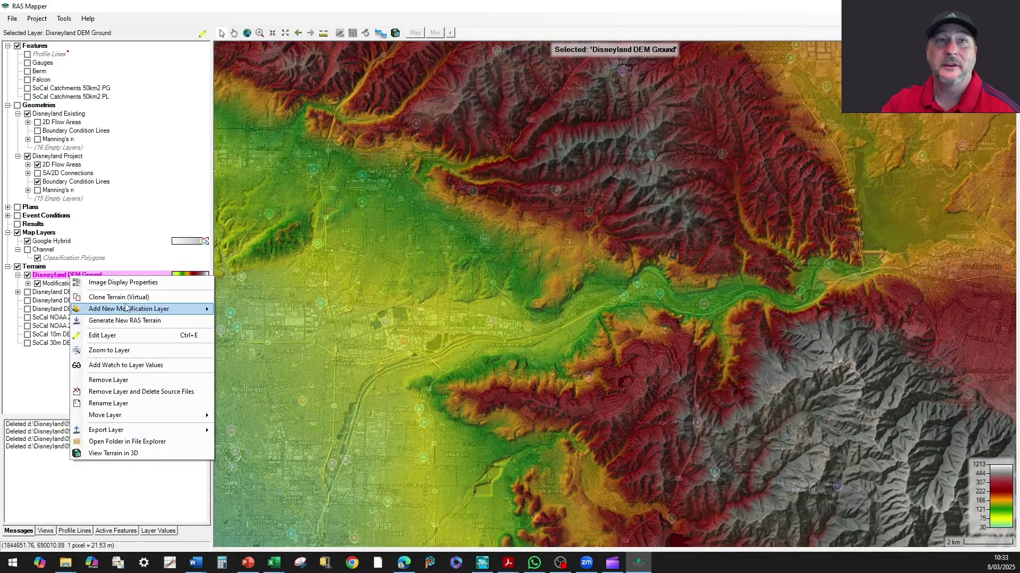
{"action": "left_click", "coordinate": [119, 298]}
{"action": "left_click", "coordinate": [469, 288]}
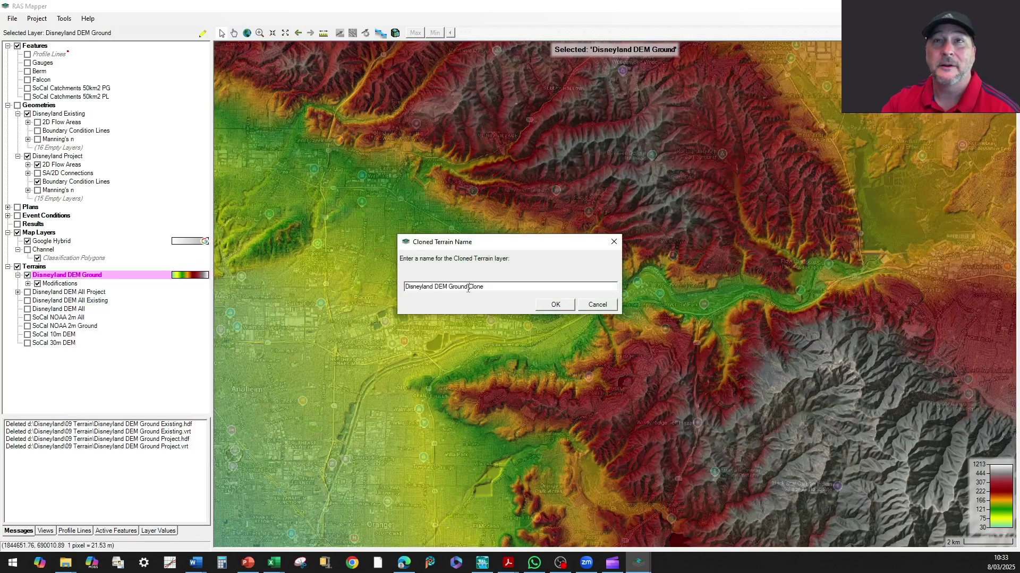
{"action": "double_click", "coordinate": [469, 286]}
{"action": "key", "text": "BackSpace"}
{"action": "type", "text": "Existing"}
{"action": "key", "text": "Return"}
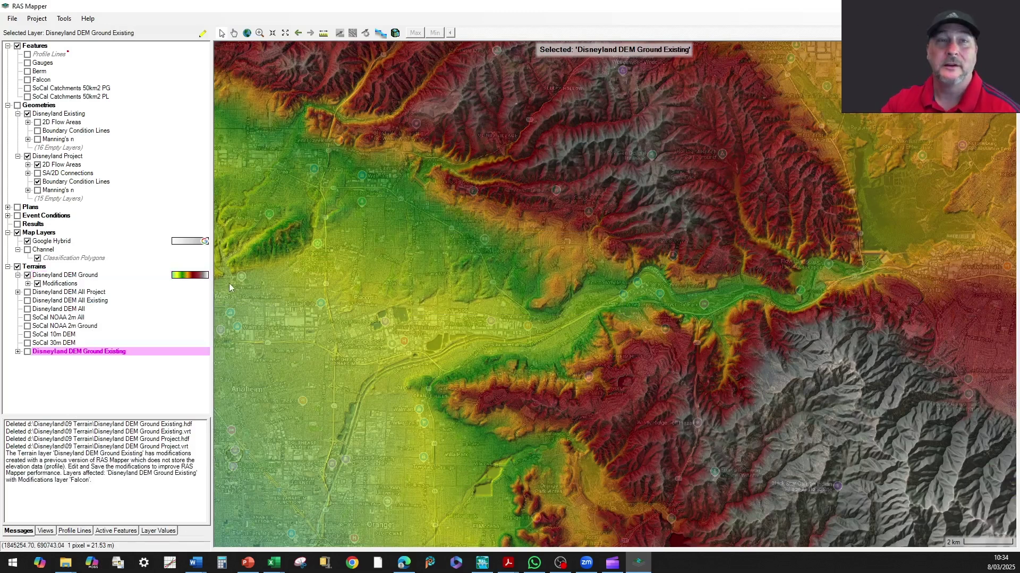
Step: Move the Disneyland DEM Ground Existing terrain to first place among the terrains and expand its contents
{"action": "right_click", "coordinate": [101, 352]}
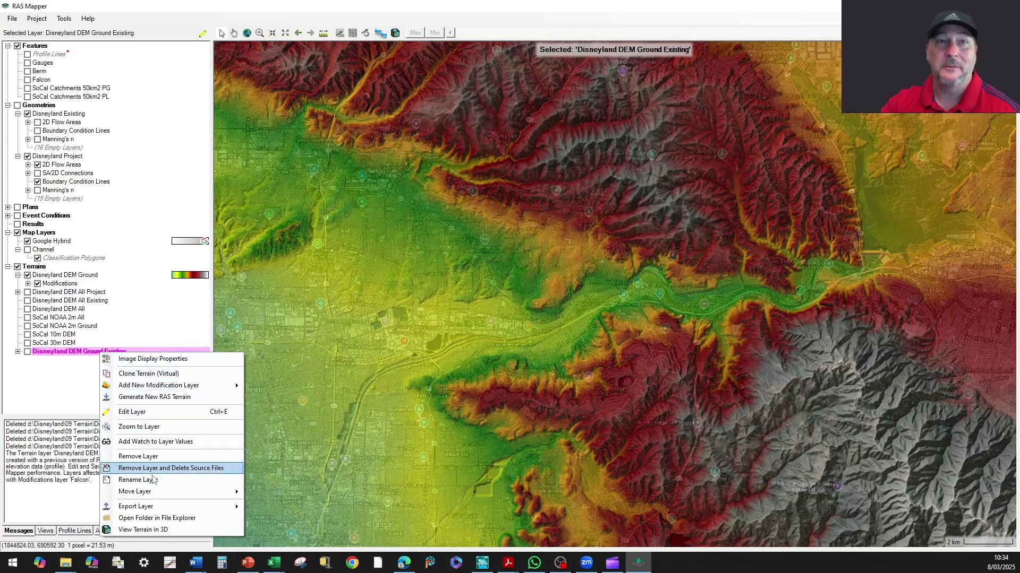
{"action": "left_click", "coordinate": [268, 494]}
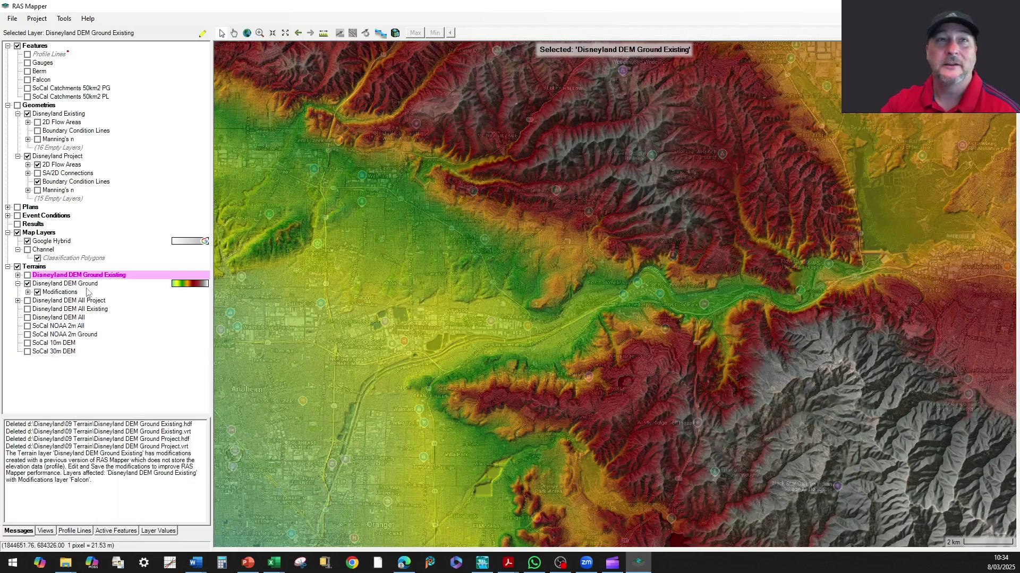
{"action": "left_click", "coordinate": [18, 275]}
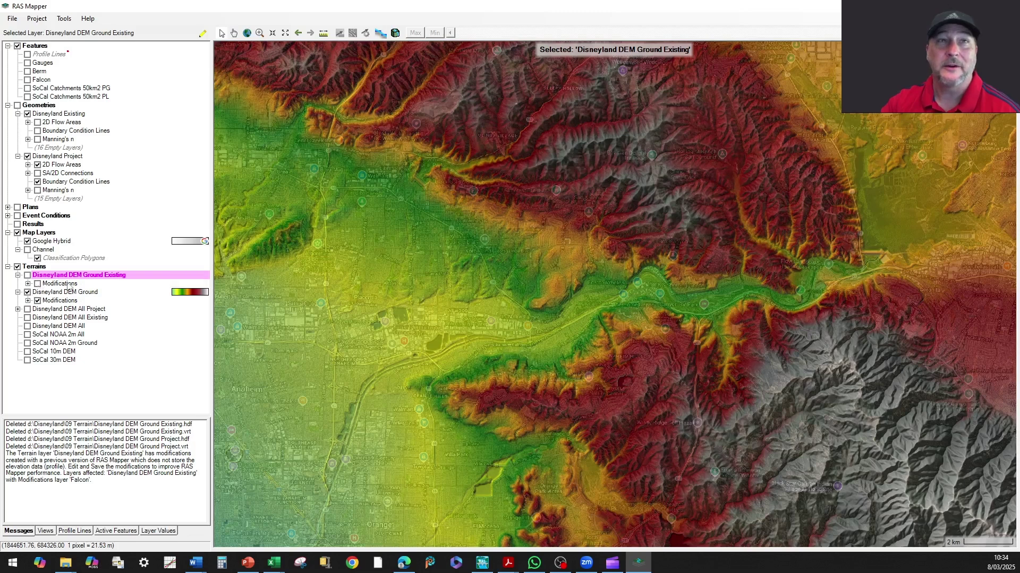
Step: Clone the Disneyland DEM Ground terrain virtually as Disneyland DEM Ground Project
{"action": "right_click", "coordinate": [69, 293]}
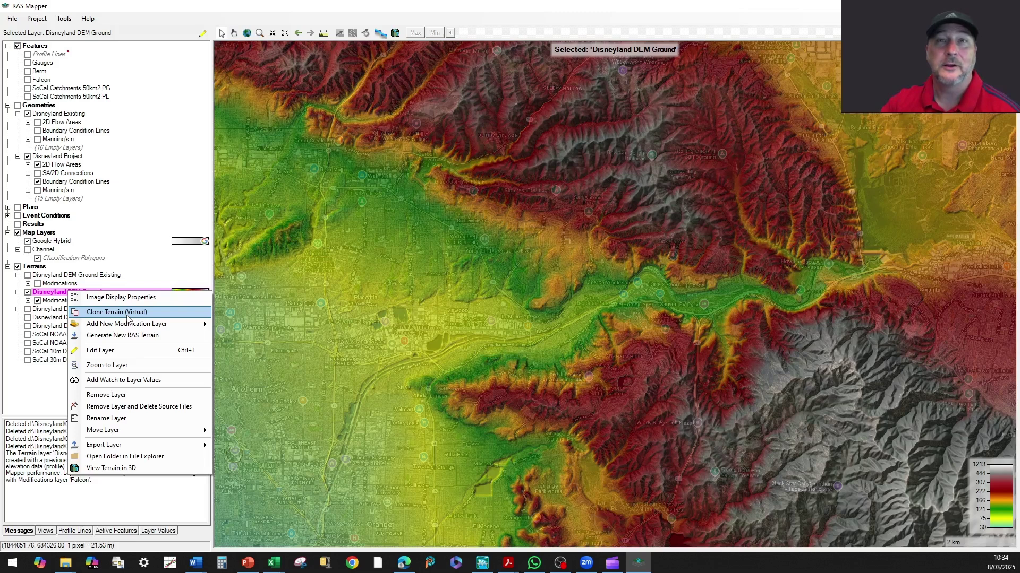
{"action": "left_click", "coordinate": [117, 313]}
{"action": "left_click", "coordinate": [499, 287]}
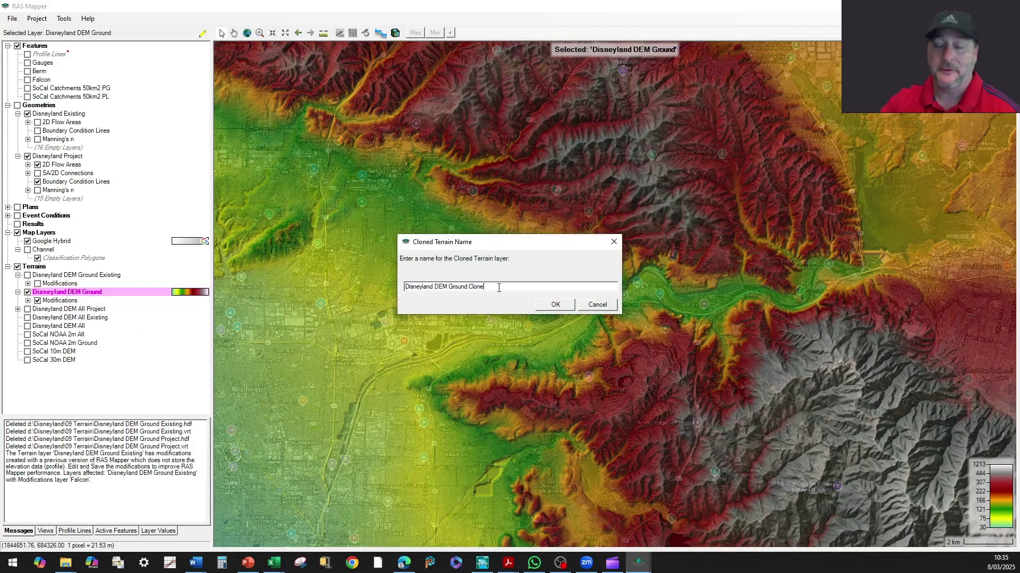
{"action": "key", "text": "BackSpace"}
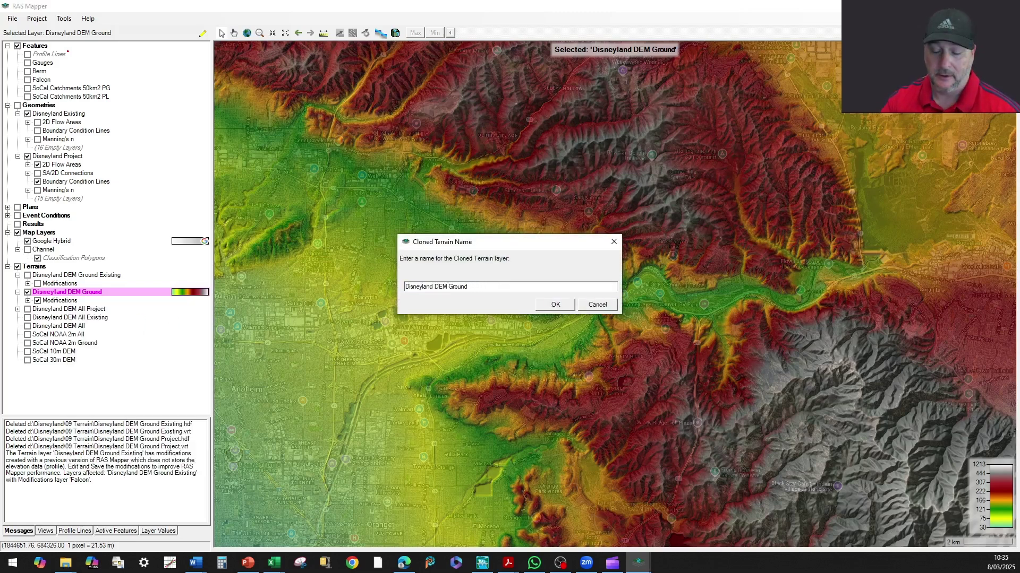
{"action": "left_click", "coordinate": [555, 304]}
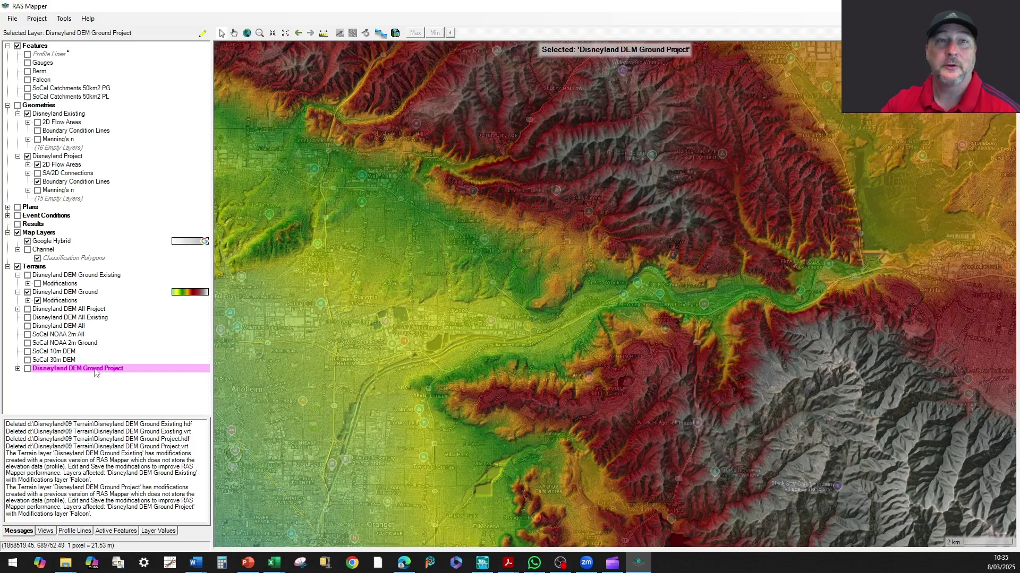
Step: Move the Disneyland DEM Ground Project terrain to first place among the terrains
{"action": "right_click", "coordinate": [96, 372]}
{"action": "mouse_move", "coordinate": [154, 507]}
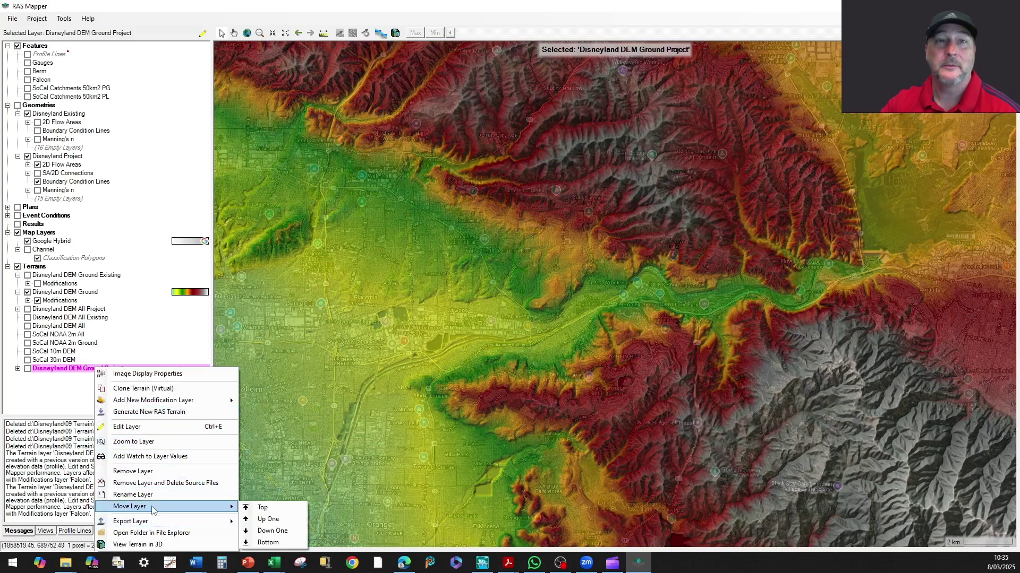
{"action": "left_click", "coordinate": [260, 509]}
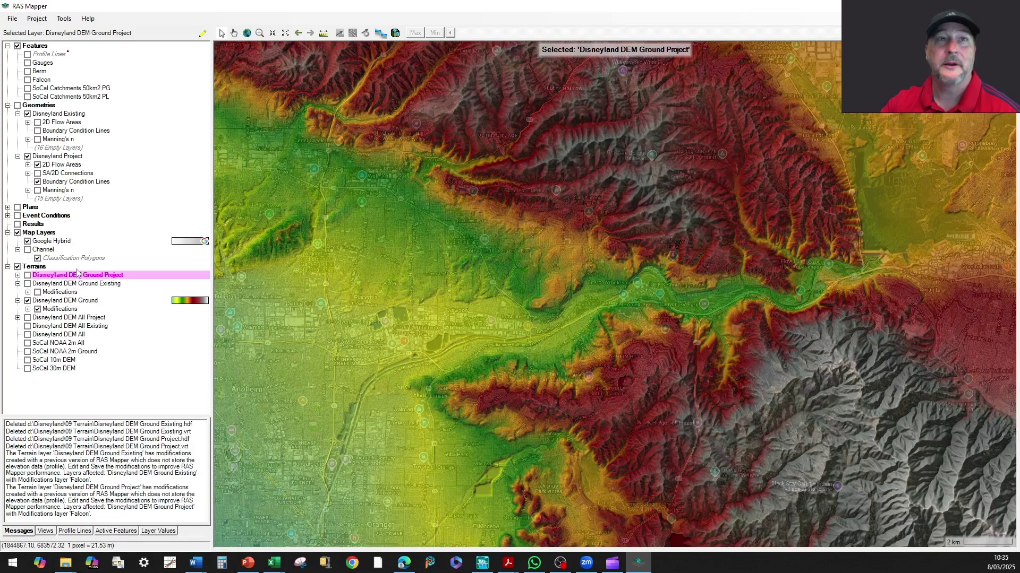
Step: Remove the Modifications layer from both the Disneyland DEM Ground Existing and Disneyland DEM Ground terrains
{"action": "left_click", "coordinate": [27, 283]}
{"action": "left_click", "coordinate": [38, 292]}
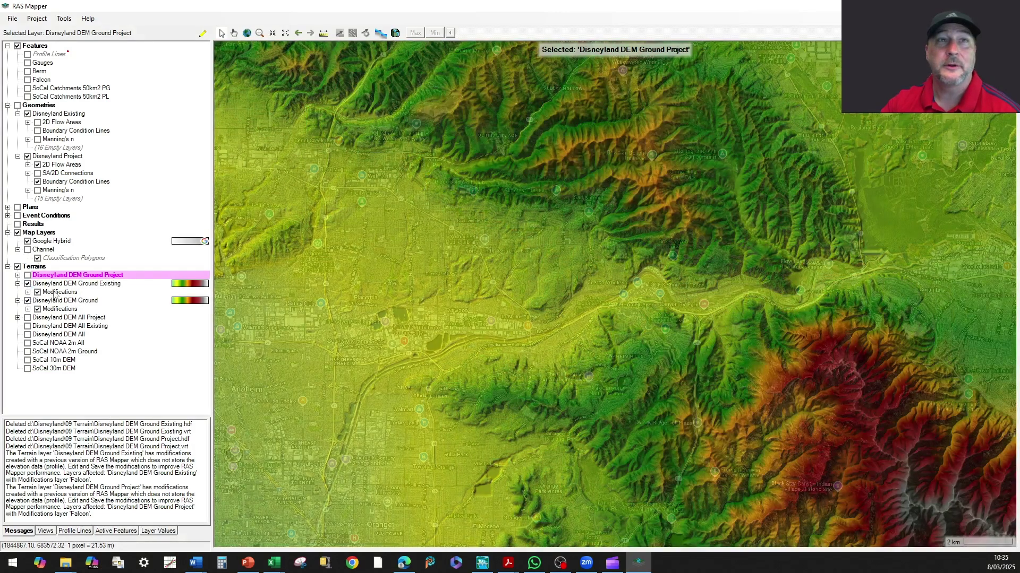
{"action": "right_click", "coordinate": [55, 293]}
{"action": "left_click", "coordinate": [102, 363]}
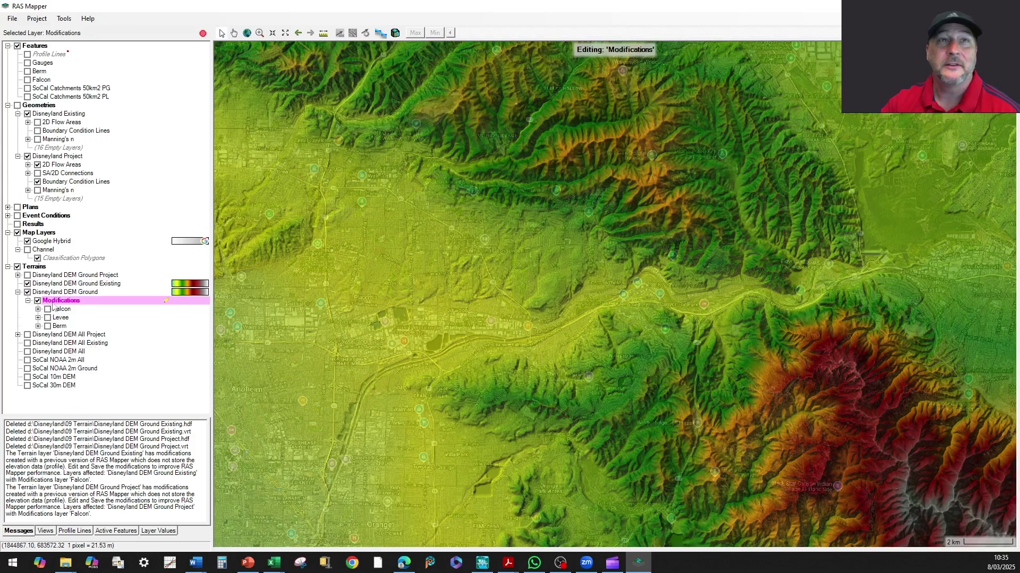
{"action": "right_click", "coordinate": [58, 301]}
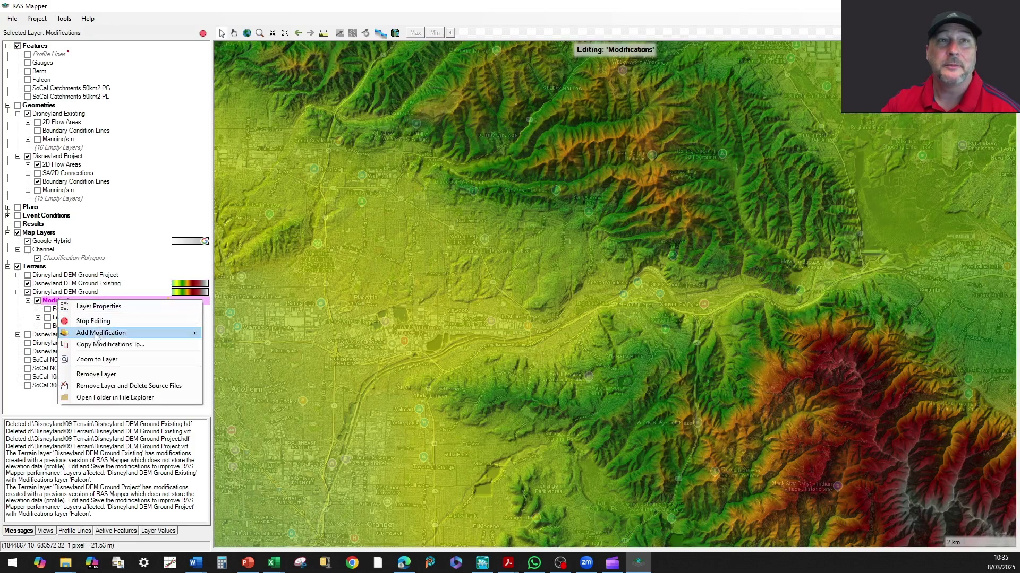
{"action": "left_click", "coordinate": [108, 375]}
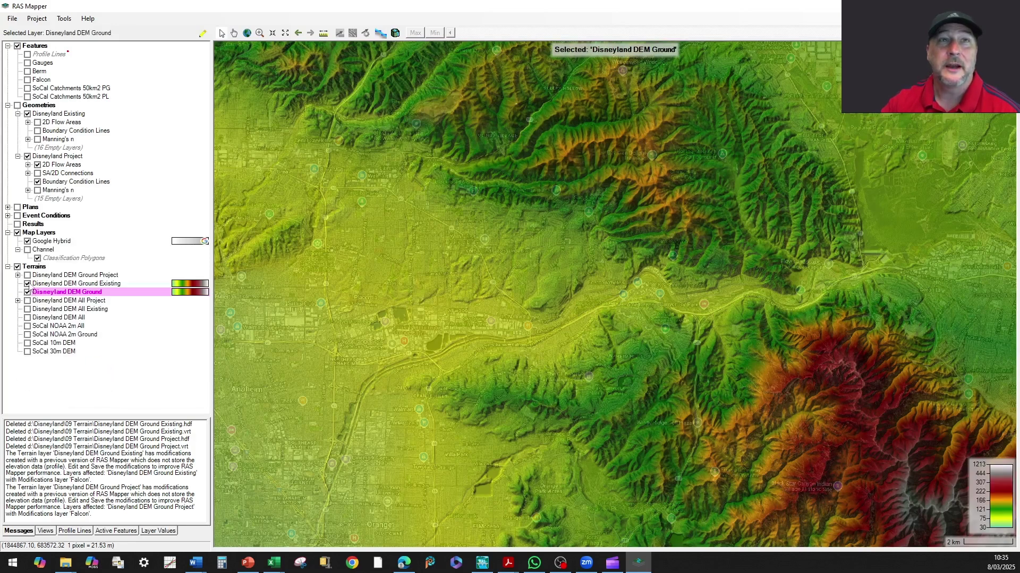
Step: Show only the Disneyland DEM Ground Existing terrain, expand Disneyland DEM Ground Project's contents, and select Ground Existing
{"action": "left_click", "coordinate": [27, 293]}
{"action": "left_click", "coordinate": [27, 283]}
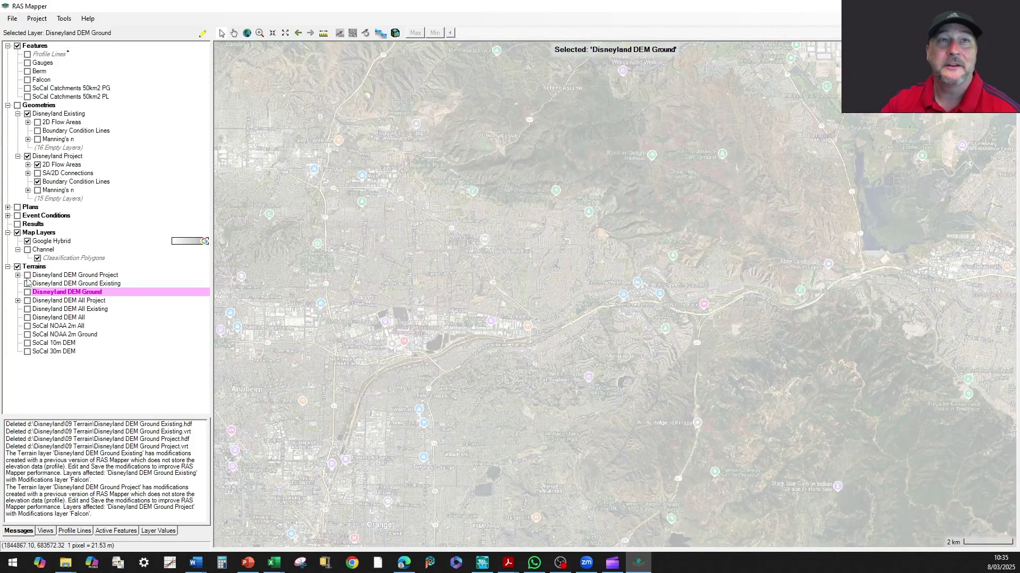
{"action": "left_click", "coordinate": [28, 275]}
{"action": "left_click", "coordinate": [25, 283]}
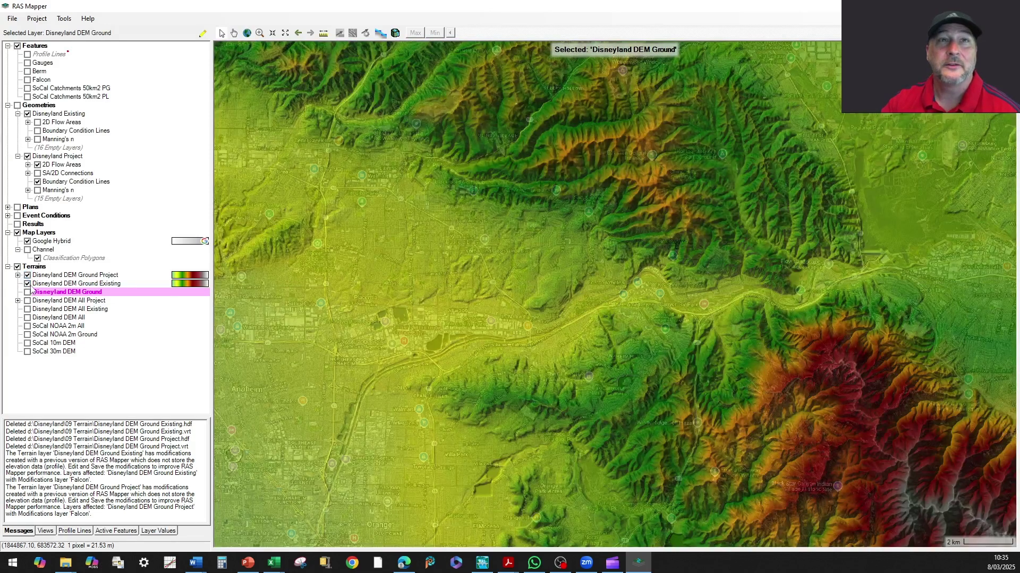
{"action": "left_click", "coordinate": [27, 275]}
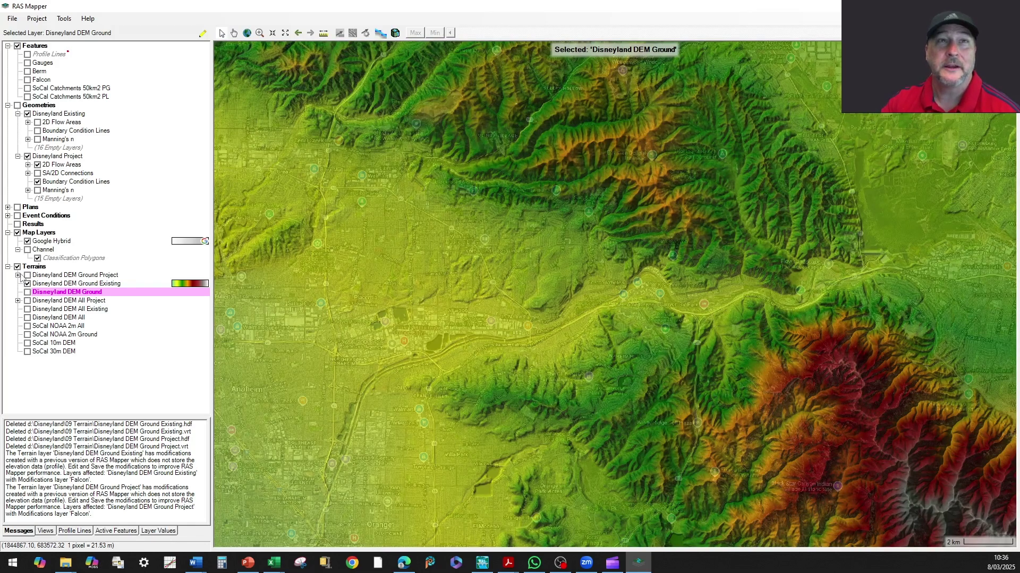
{"action": "left_click", "coordinate": [83, 284]}
{"action": "left_click", "coordinate": [55, 293]}
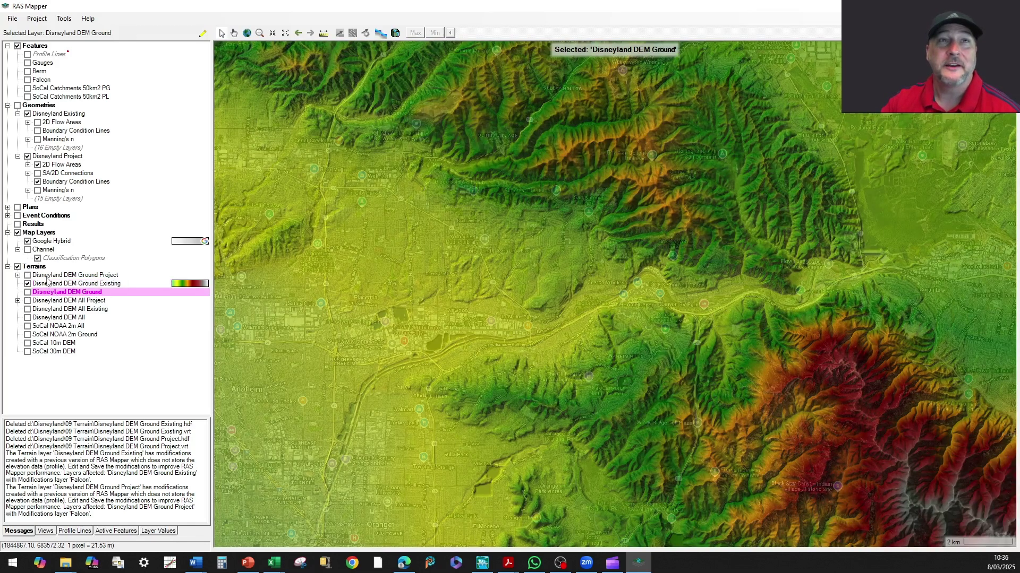
{"action": "left_click", "coordinate": [18, 275]}
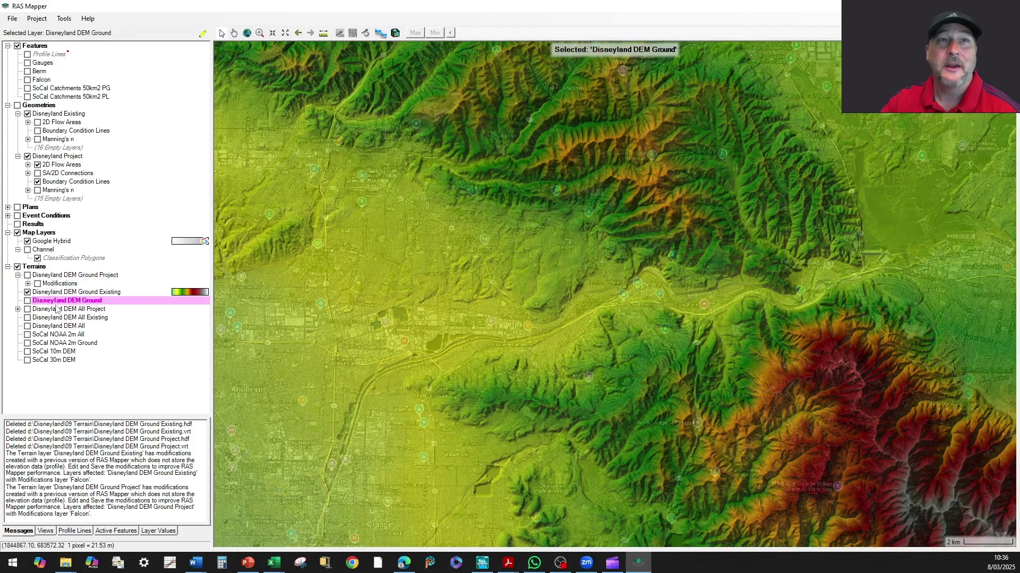
{"action": "left_click", "coordinate": [101, 293]}
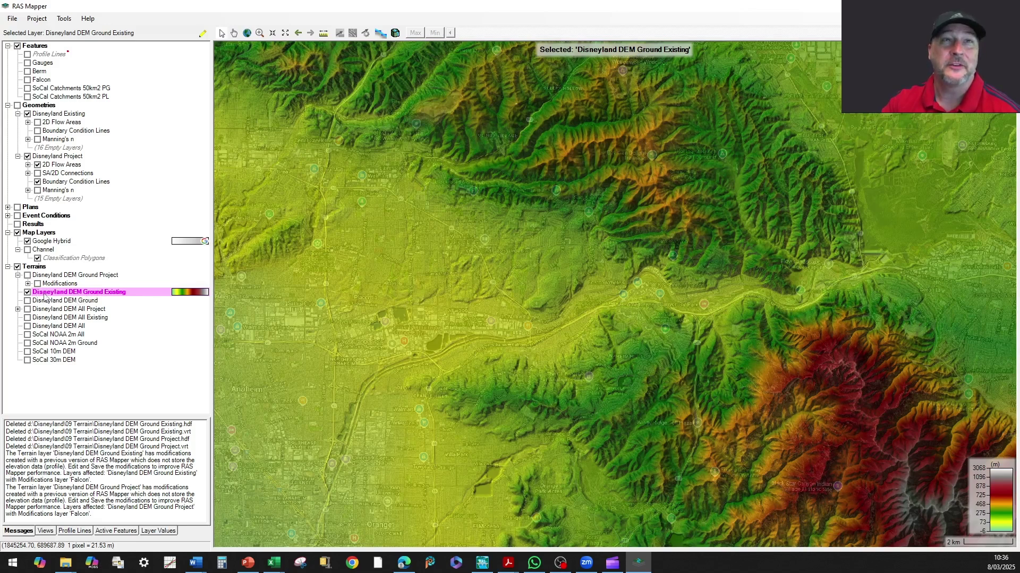
Step: Display Disneyland DEM Ground Project instead of Ground Existing, with its Falcon, Levee and Berm modifications shown around Disneyland
{"action": "left_click", "coordinate": [27, 292]}
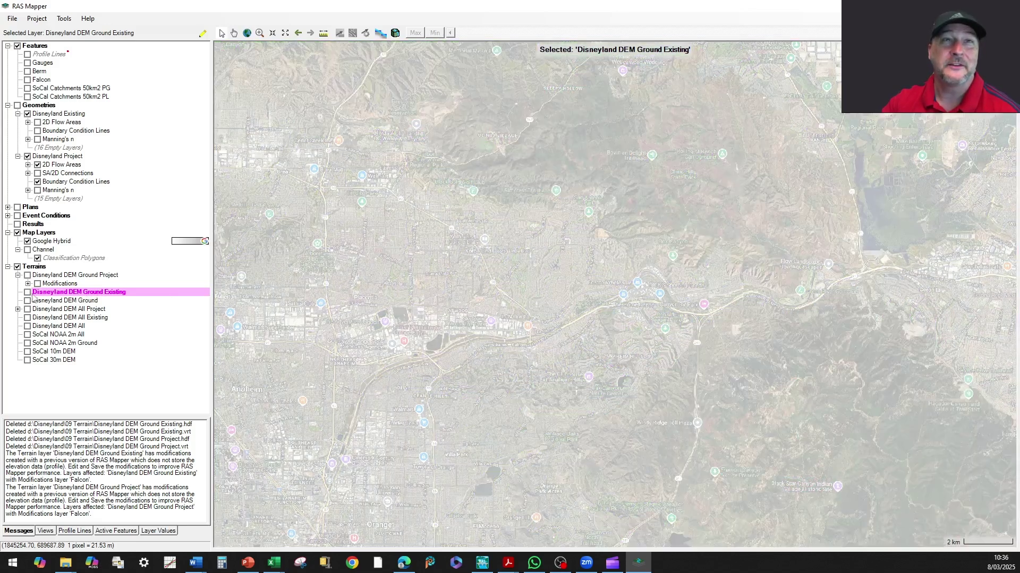
{"action": "left_click", "coordinate": [27, 275]}
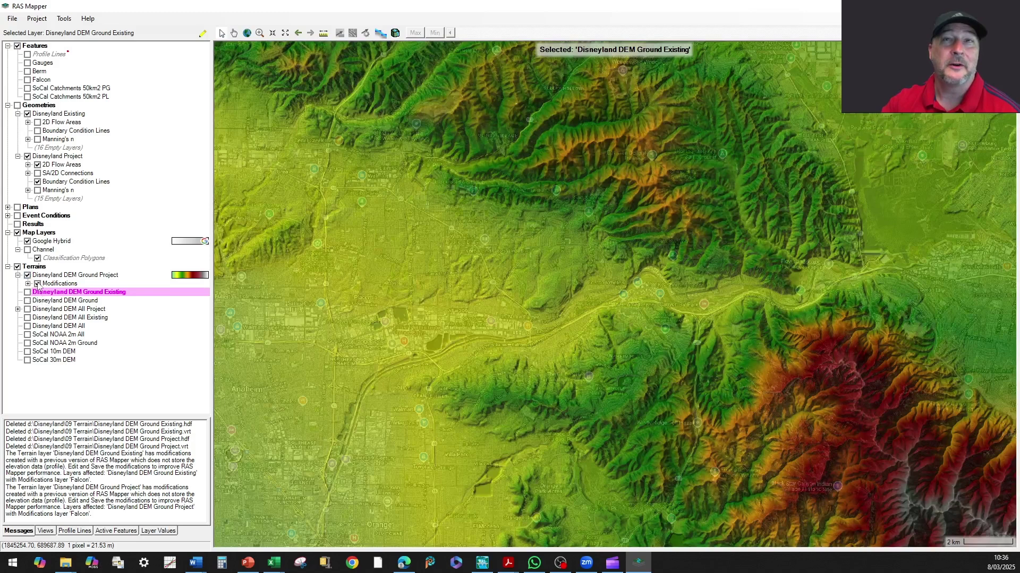
{"action": "left_click", "coordinate": [28, 284]}
{"action": "left_click", "coordinate": [47, 292]}
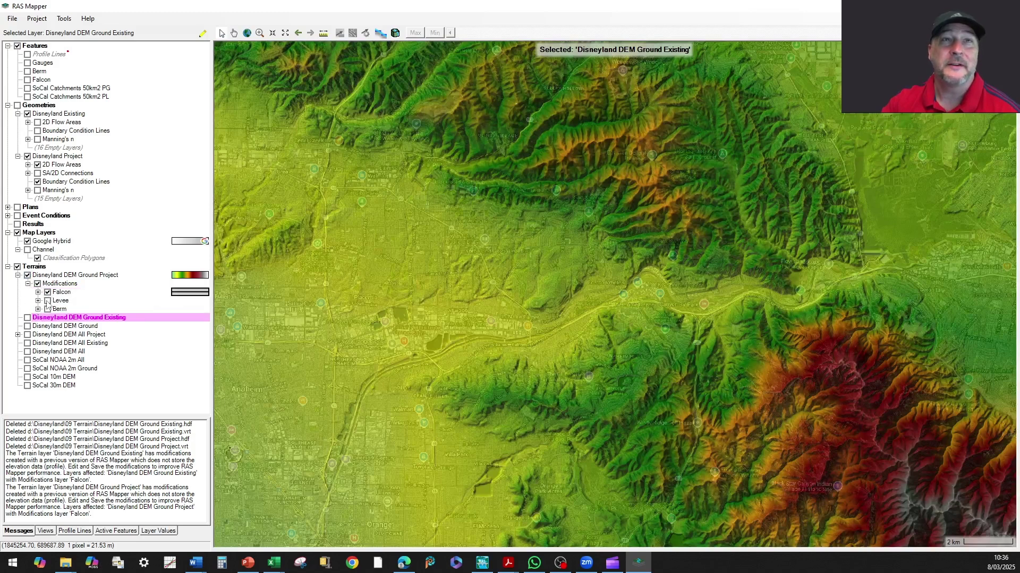
{"action": "left_click", "coordinate": [47, 301]}
{"action": "left_click", "coordinate": [47, 309]}
{"action": "scroll", "coordinate": [221, 457], "scroll_direction": "up", "scroll_amount": 5}
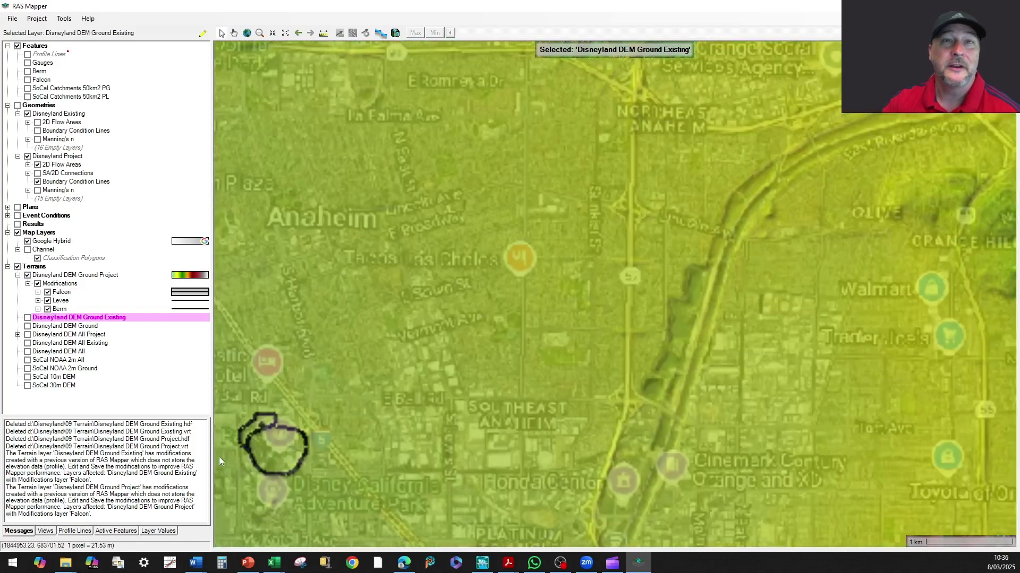
{"action": "scroll", "coordinate": [298, 441], "scroll_direction": "up", "scroll_amount": 1}
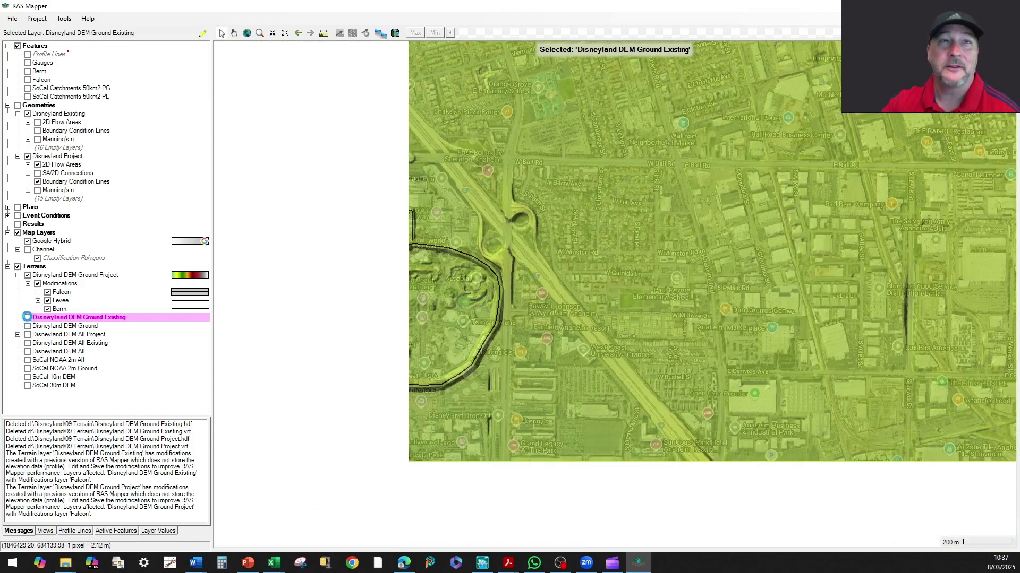
Step: Show the Disneyland DEM Ground Existing terrain and enable Update Legend with View for both Ground Existing and Ground Project
{"action": "double_click", "coordinate": [83, 318]}
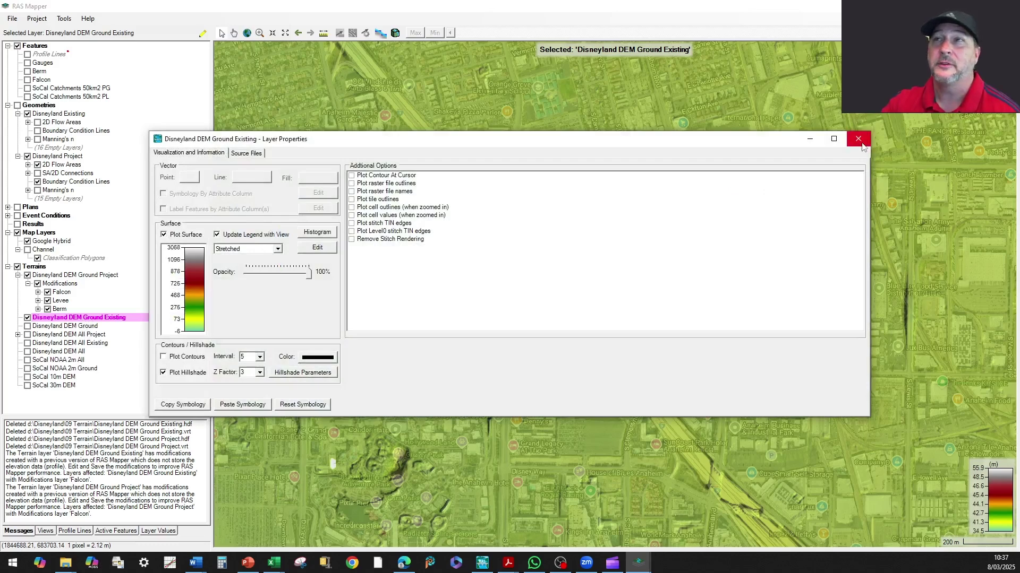
{"action": "left_click", "coordinate": [858, 139]}
{"action": "left_click", "coordinate": [77, 275]}
{"action": "double_click", "coordinate": [77, 275]}
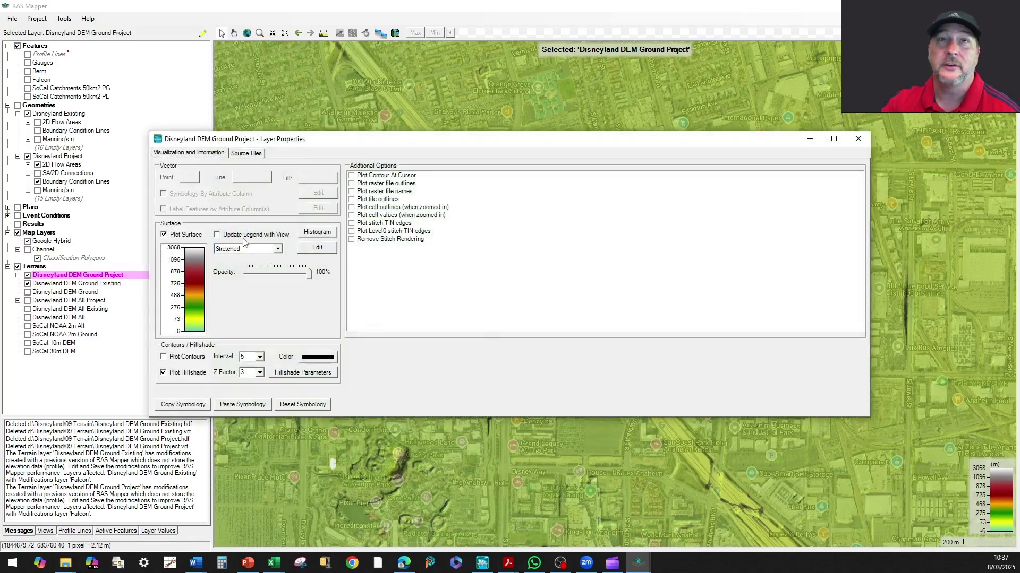
{"action": "left_click", "coordinate": [244, 235]}
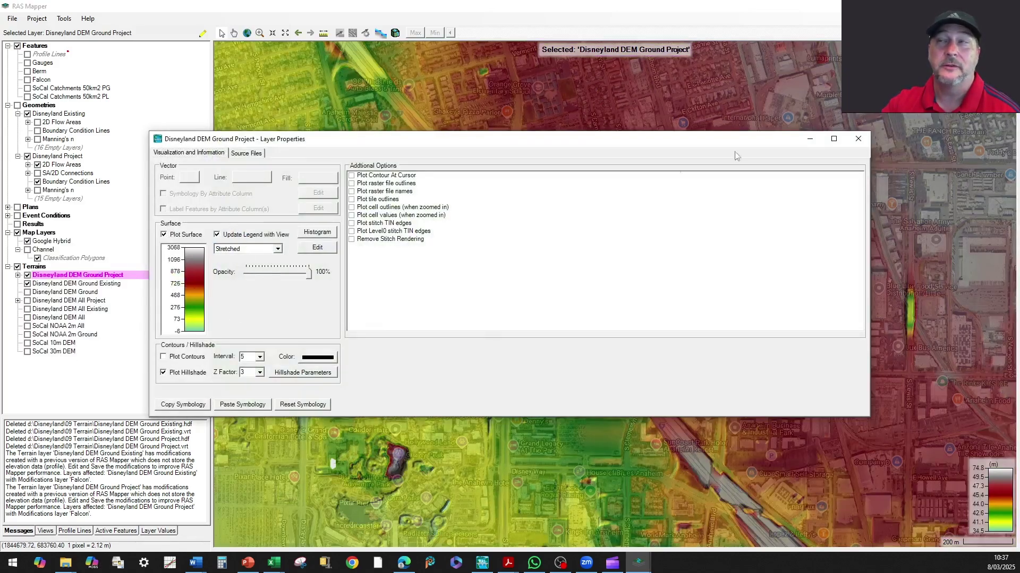
{"action": "left_click", "coordinate": [858, 139]}
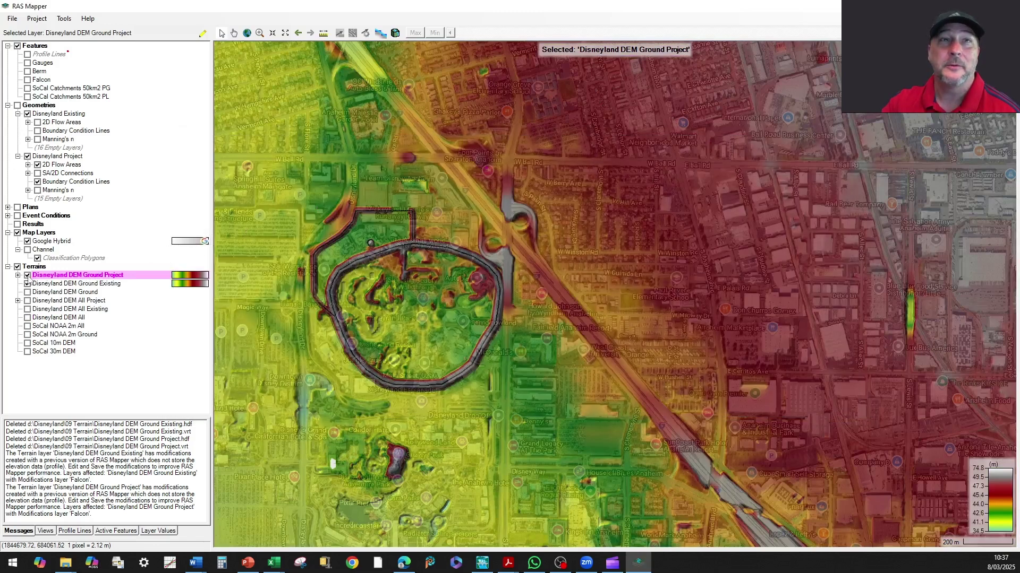
Step: Compare the Ground Project terrain against Ground Existing by toggling its visibility, and hide both terrains
{"action": "left_click", "coordinate": [27, 276]}
{"action": "left_click", "coordinate": [27, 276]}
{"action": "left_click", "coordinate": [27, 276]}
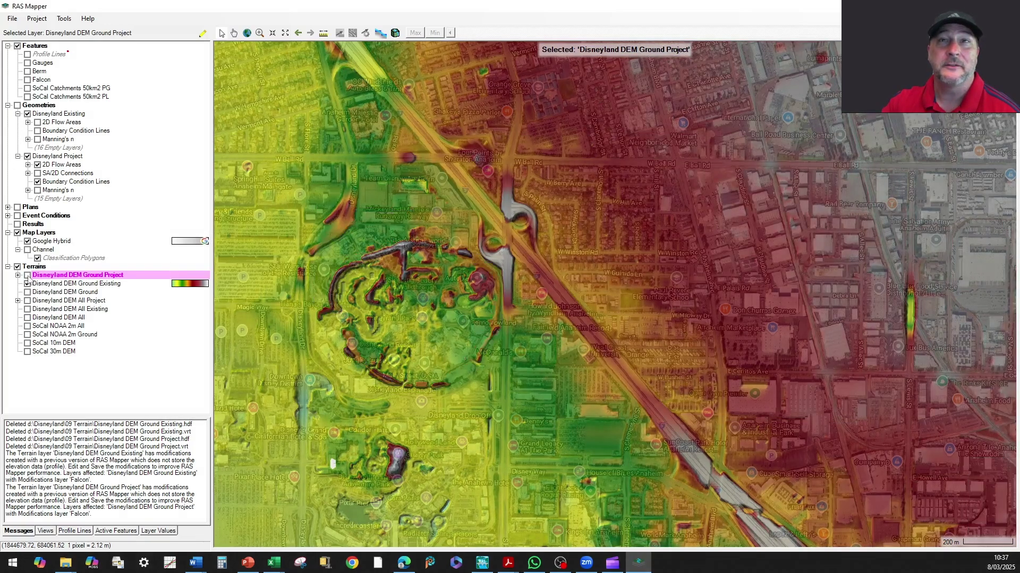
{"action": "left_click", "coordinate": [27, 275]}
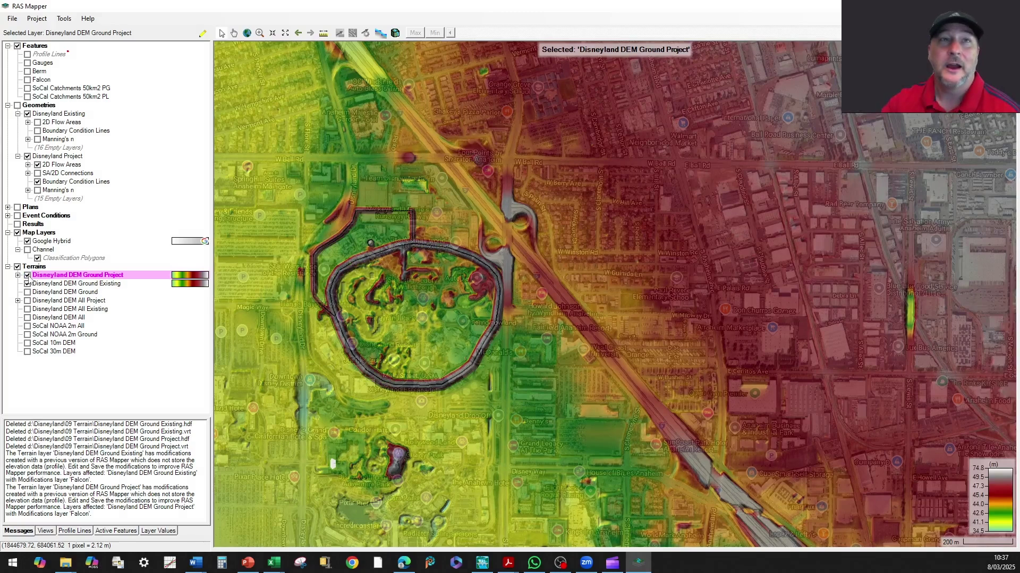
{"action": "left_click", "coordinate": [27, 275]}
{"action": "left_click", "coordinate": [27, 284]}
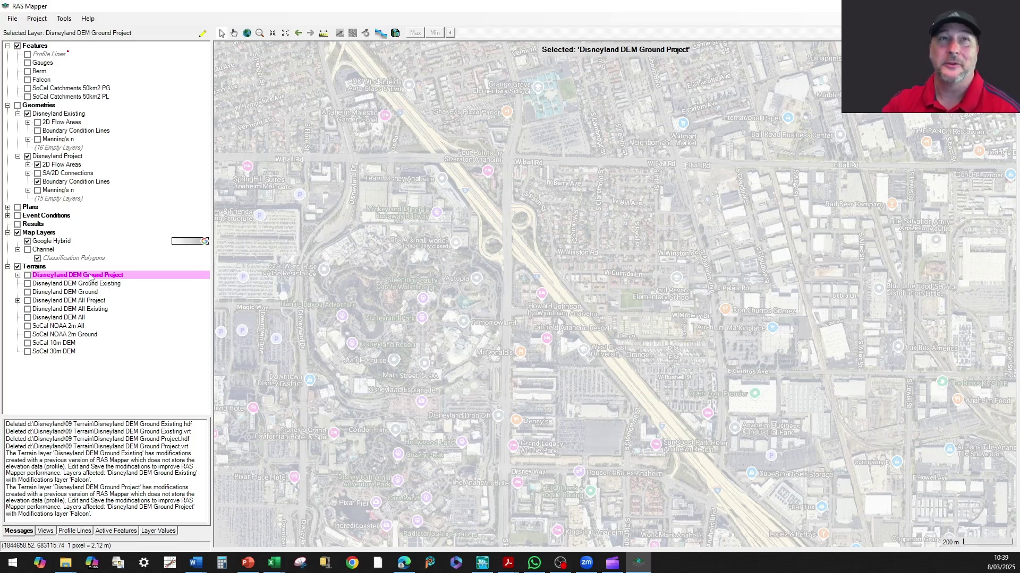
Step: Check the terrain associations of the Disneyland Existing and Disneyland Project geometries and close RAS Mapper
{"action": "right_click", "coordinate": [51, 106]}
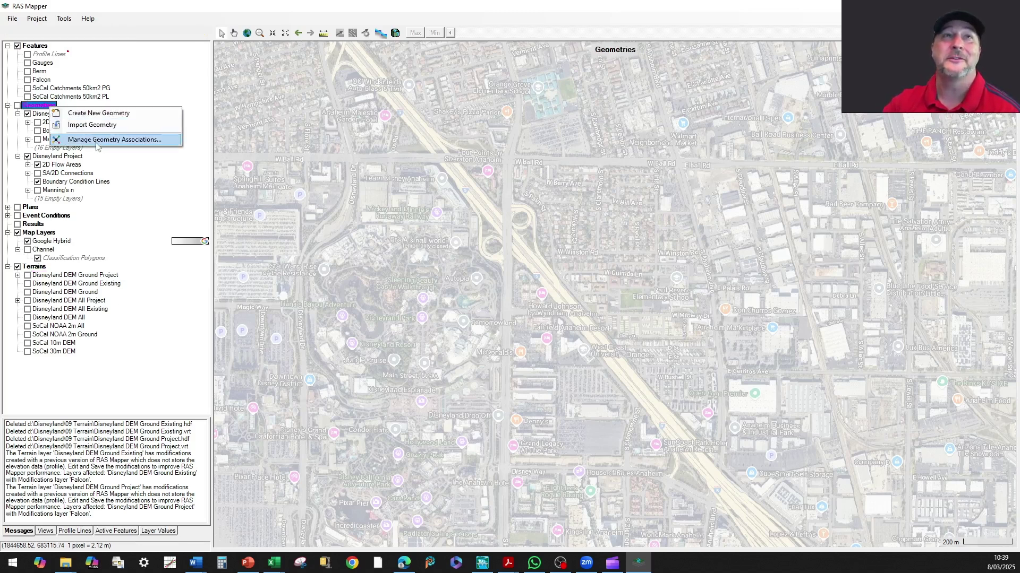
{"action": "left_click", "coordinate": [97, 139]}
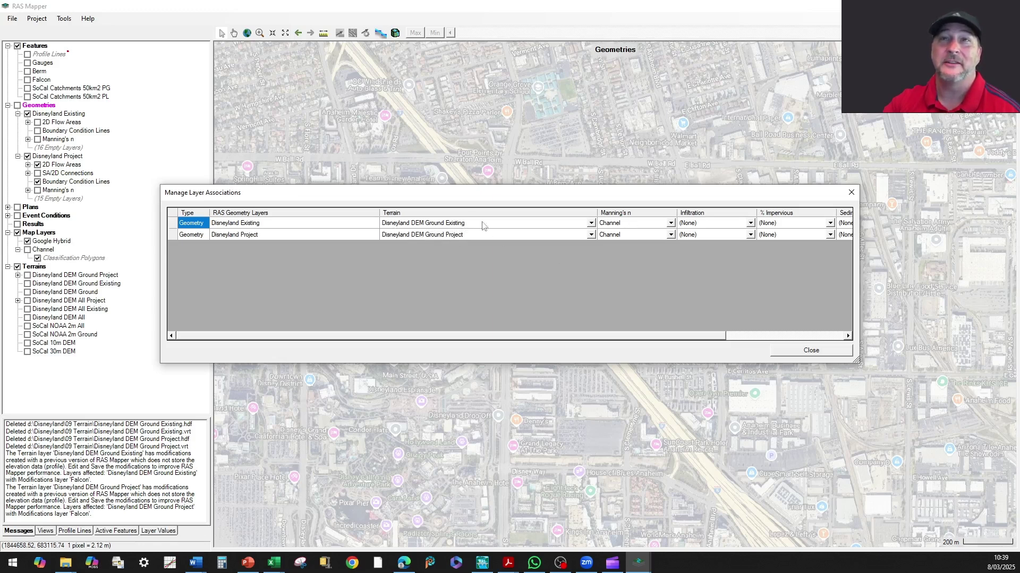
{"action": "left_click", "coordinate": [809, 350]}
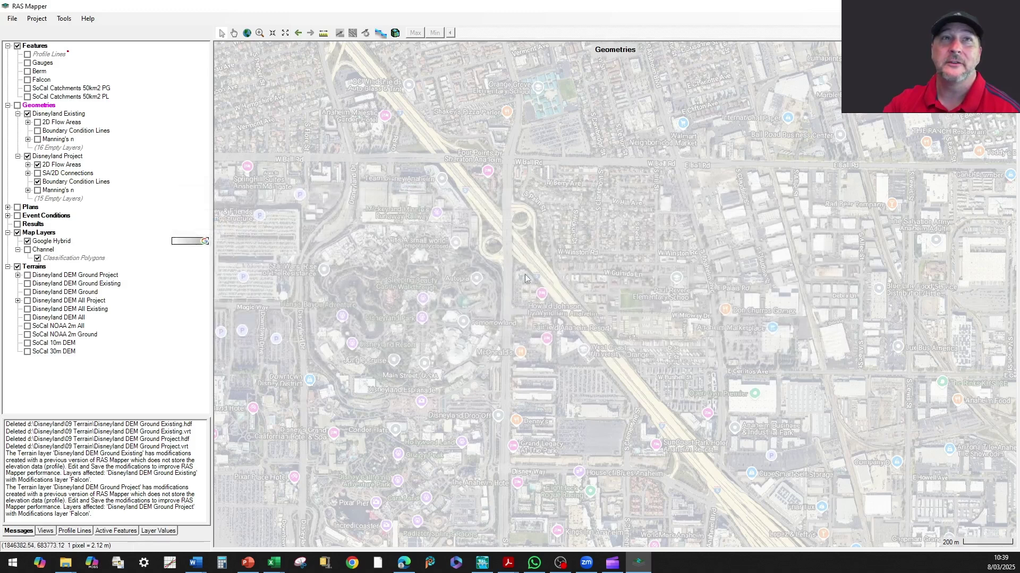
{"action": "left_click", "coordinate": [12, 18]}
{"action": "left_click", "coordinate": [21, 39]}
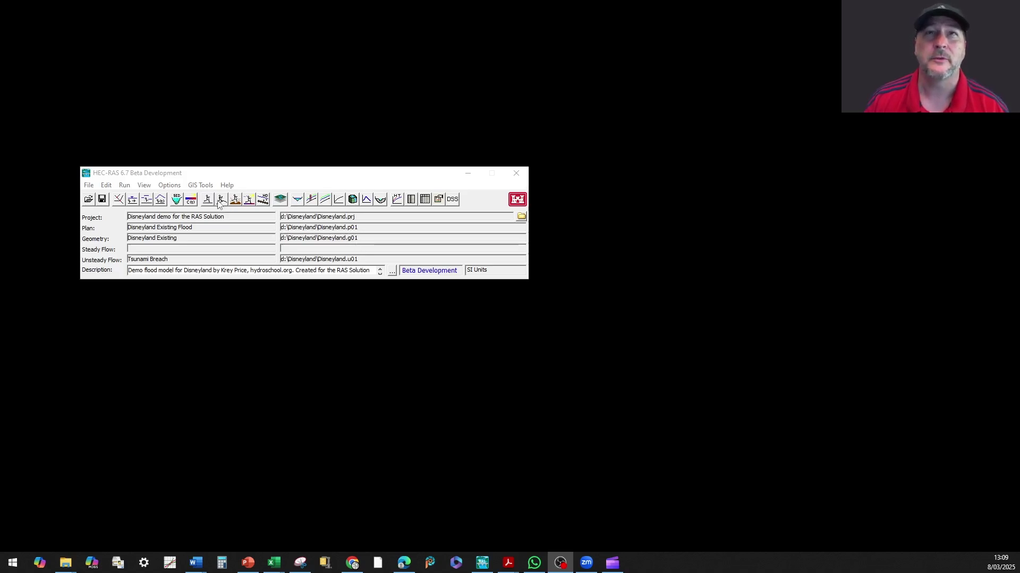
Step: Open the geometric data for Disneyland Existing and examine the refined 2D mesh around Disneyland
{"action": "left_click", "coordinate": [119, 200]}
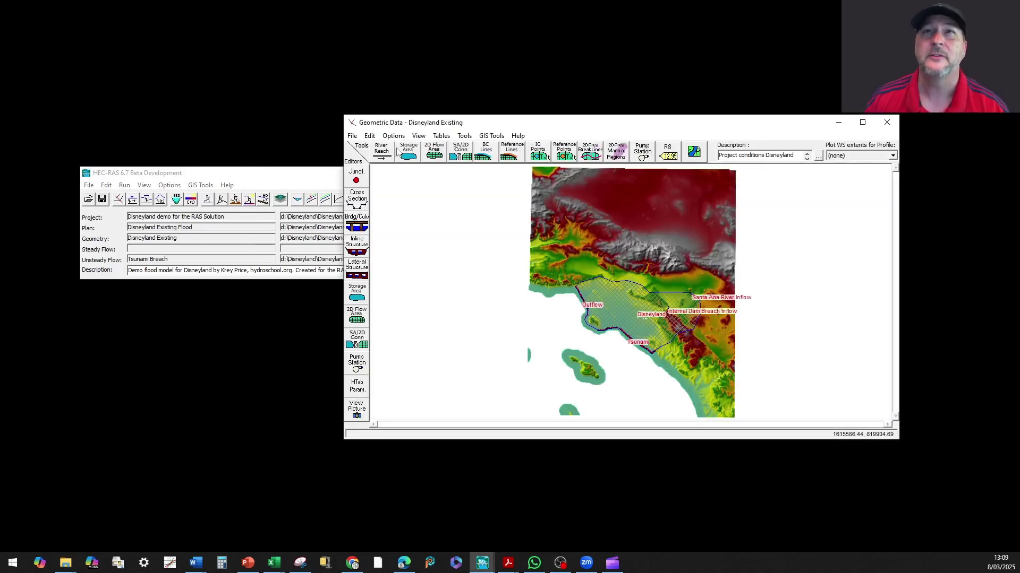
{"action": "left_click", "coordinate": [419, 136]}
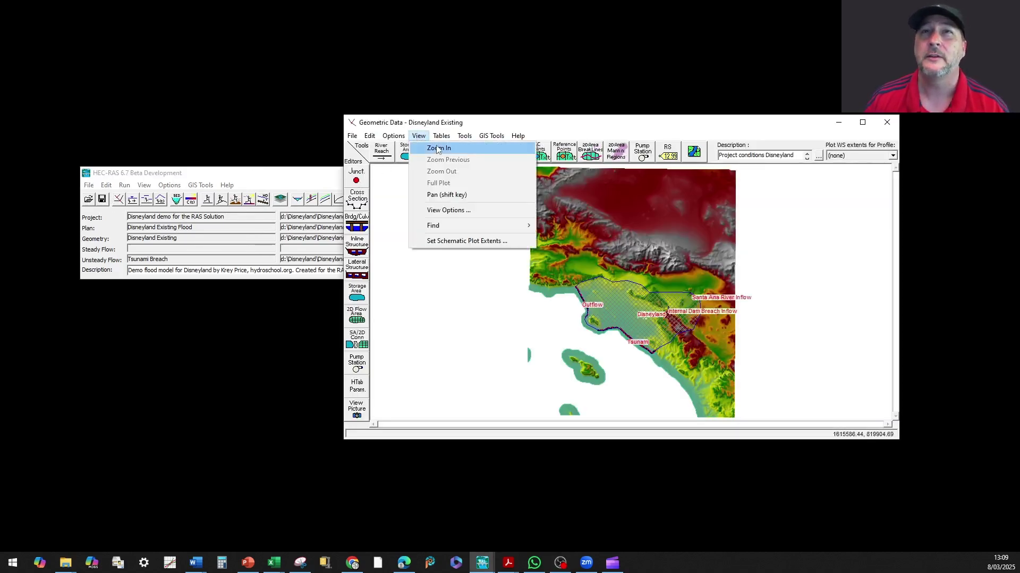
{"action": "left_click", "coordinate": [439, 149]}
{"action": "left_click_drag", "start_coordinate": [636, 303], "coordinate": [681, 332]}
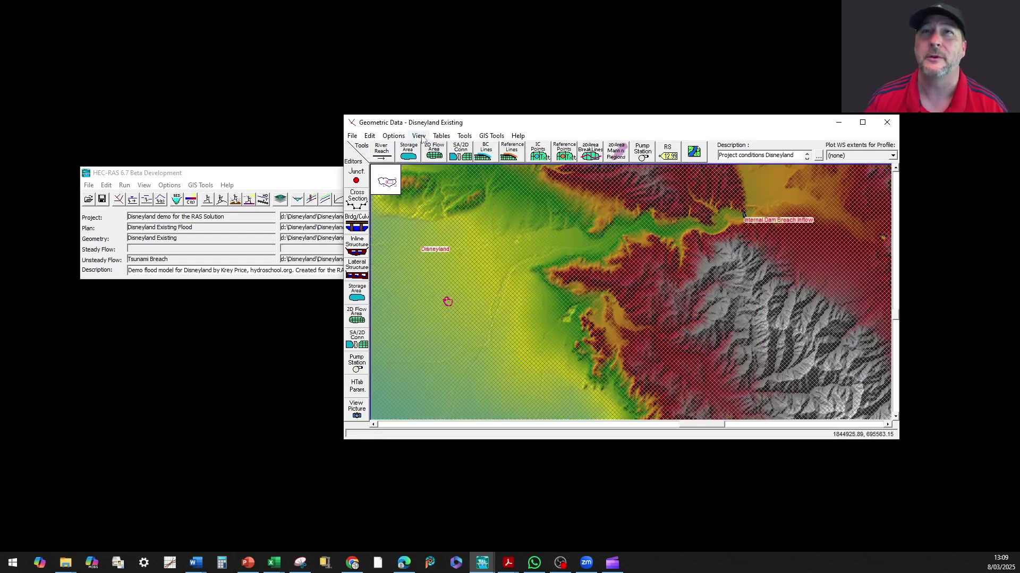
{"action": "scroll", "coordinate": [421, 304], "scroll_direction": "up", "scroll_amount": 5}
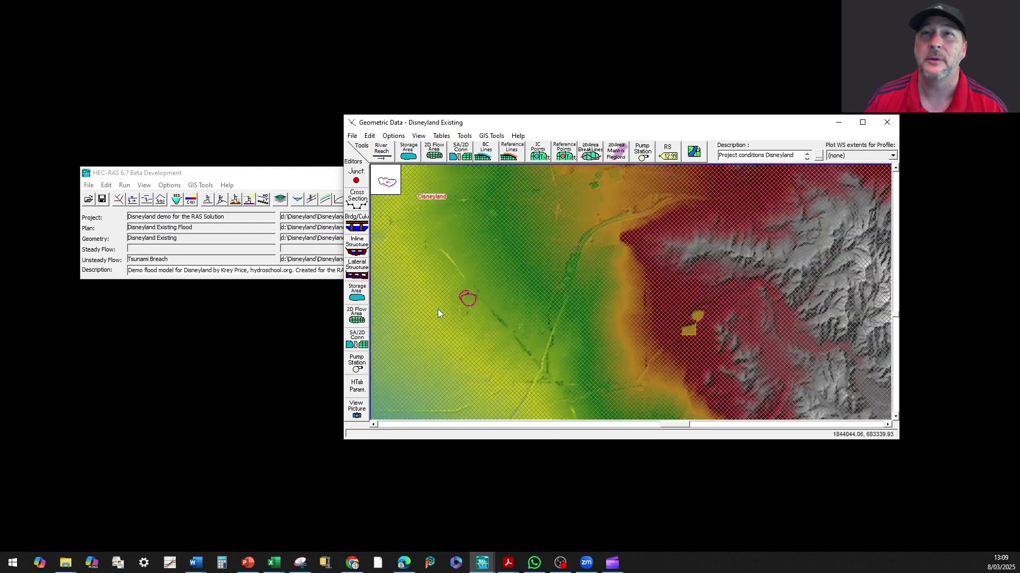
{"action": "scroll", "coordinate": [462, 300], "scroll_direction": "up", "scroll_amount": 3}
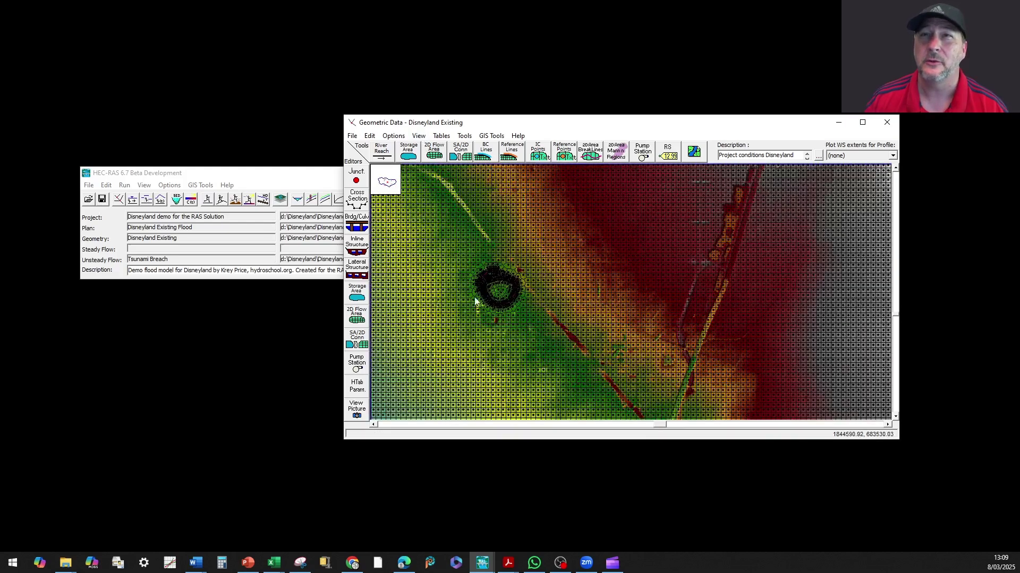
{"action": "scroll", "coordinate": [495, 283], "scroll_direction": "up", "scroll_amount": 3}
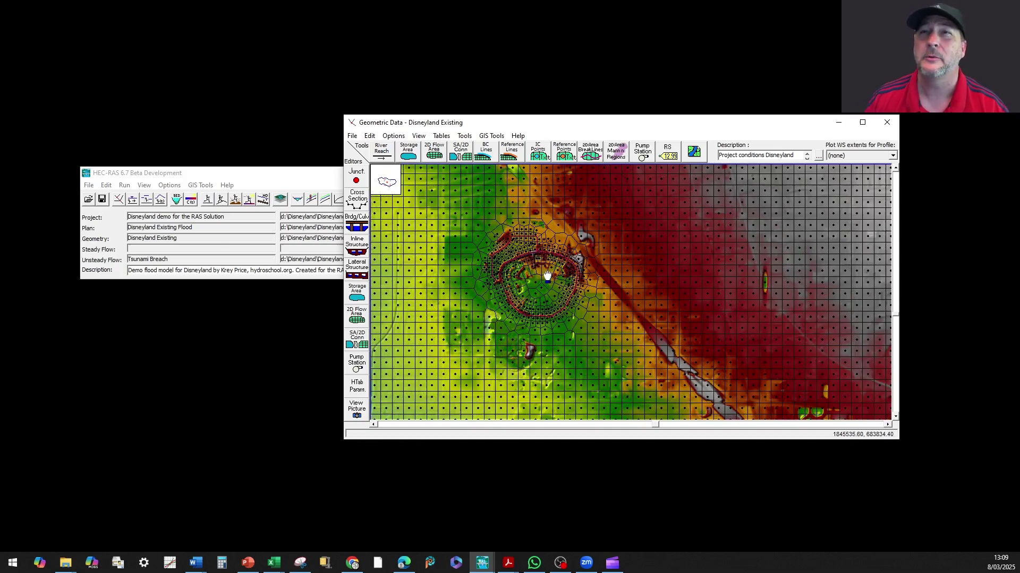
{"action": "left_click_drag", "start_coordinate": [547, 274], "coordinate": [581, 294]}
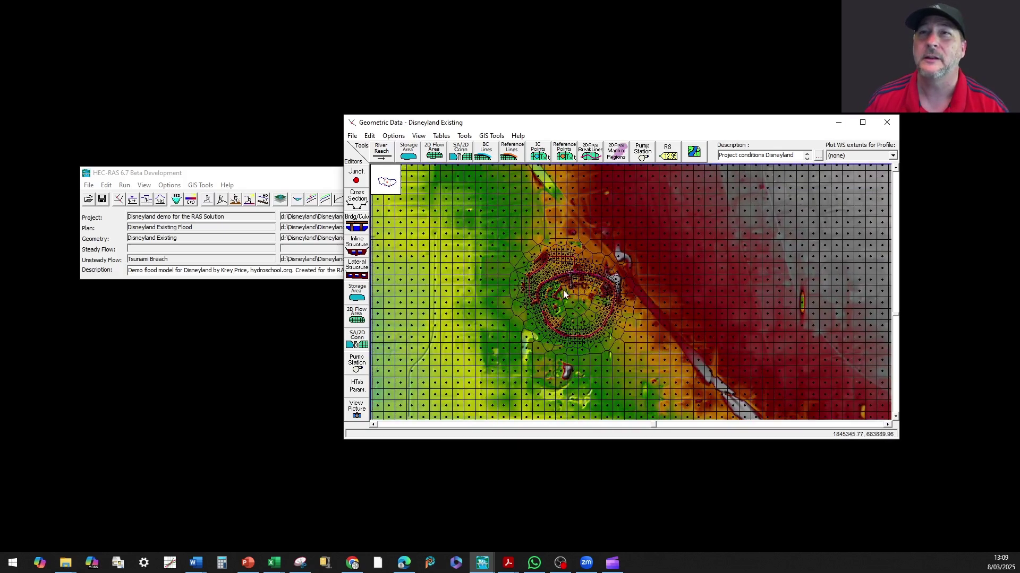
Step: Zoom in on the refined Disneyland mesh, toggle the plotted terrain background off and back on, and close the geometric data
{"action": "scroll", "coordinate": [461, 183], "scroll_direction": "up", "scroll_amount": 1}
{"action": "left_click", "coordinate": [418, 136]}
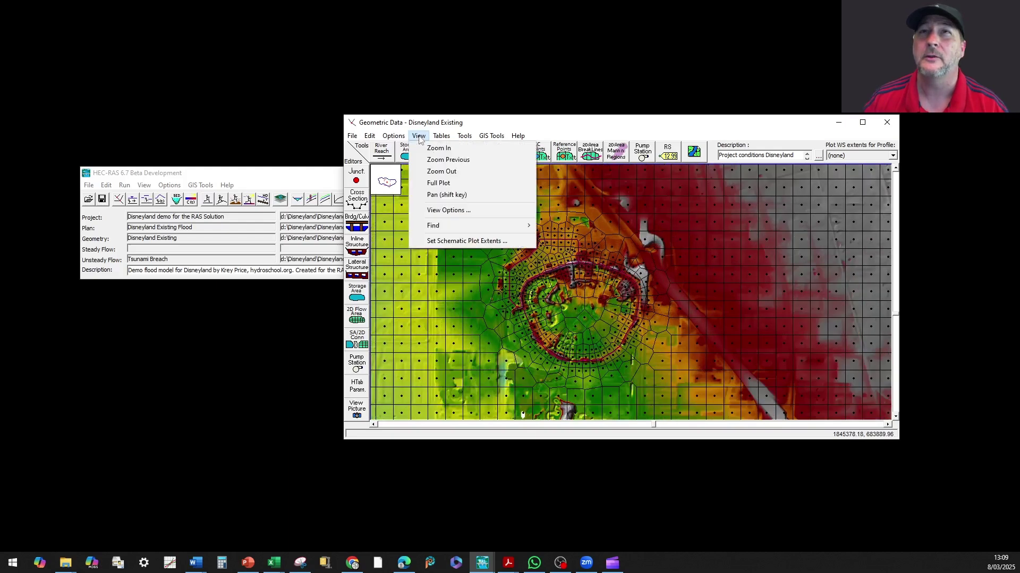
{"action": "left_click", "coordinate": [438, 148]}
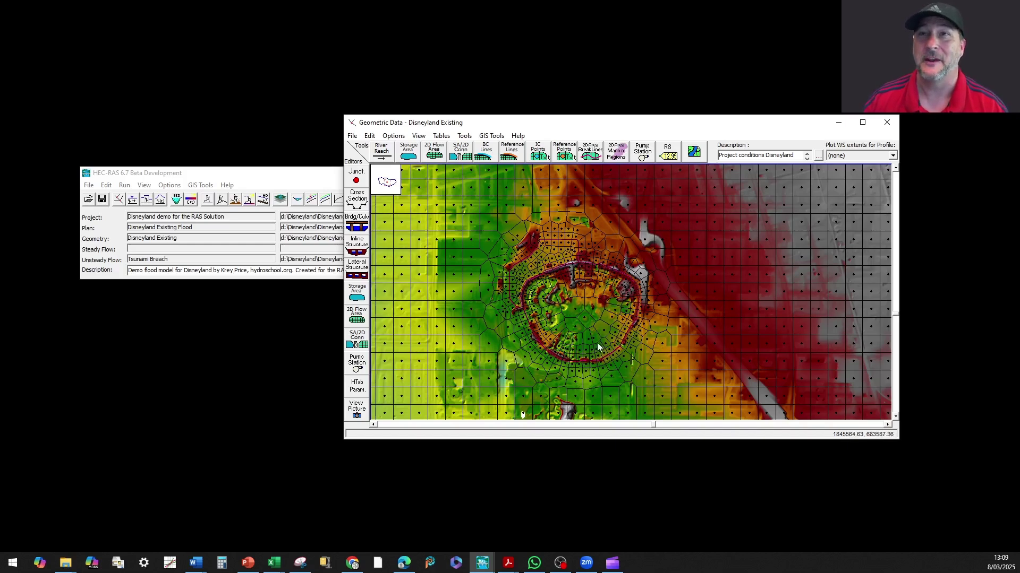
{"action": "left_click", "coordinate": [695, 155]}
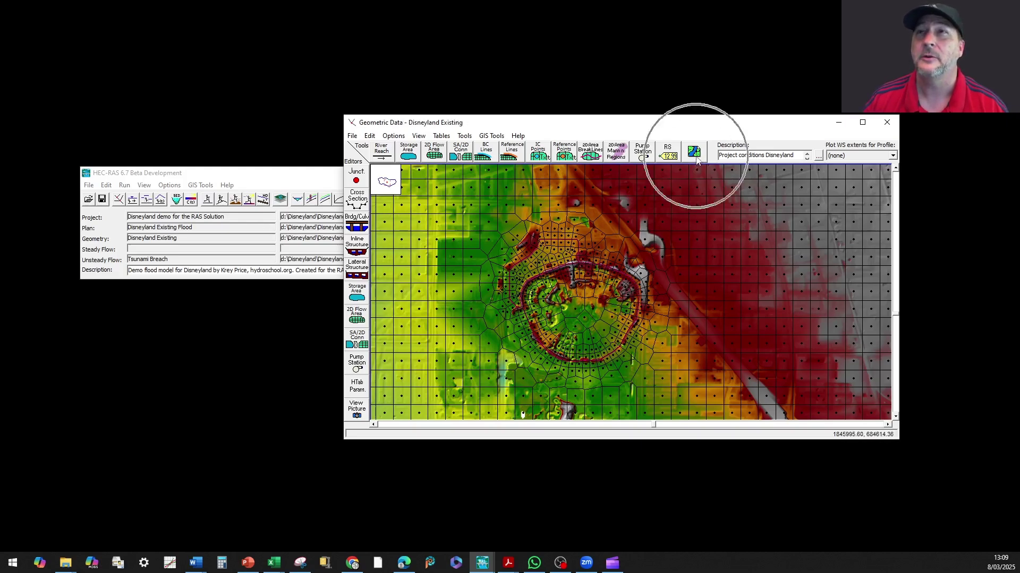
{"action": "left_click", "coordinate": [592, 371]}
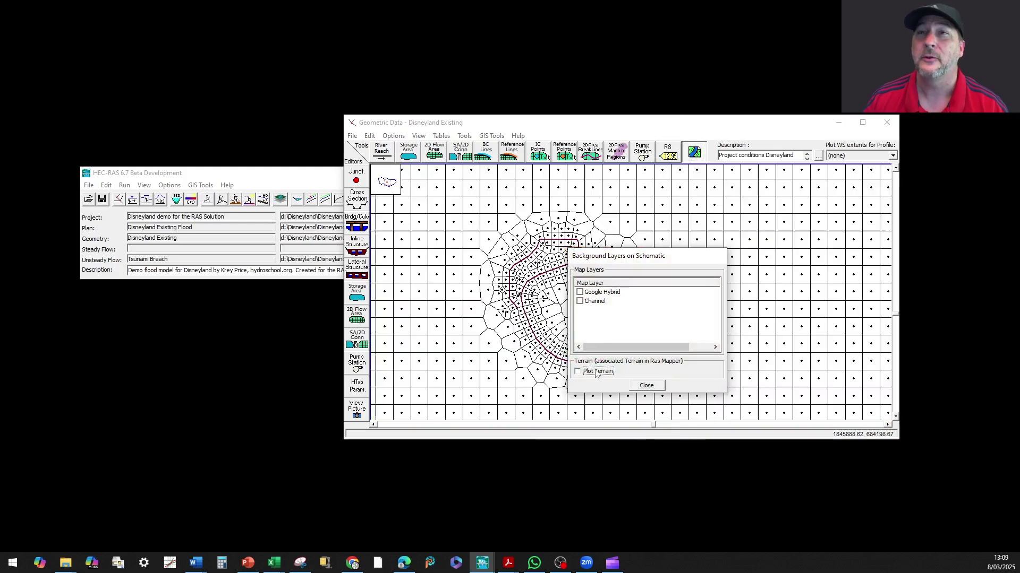
{"action": "left_click", "coordinate": [603, 373]}
{"action": "left_click", "coordinate": [646, 386]}
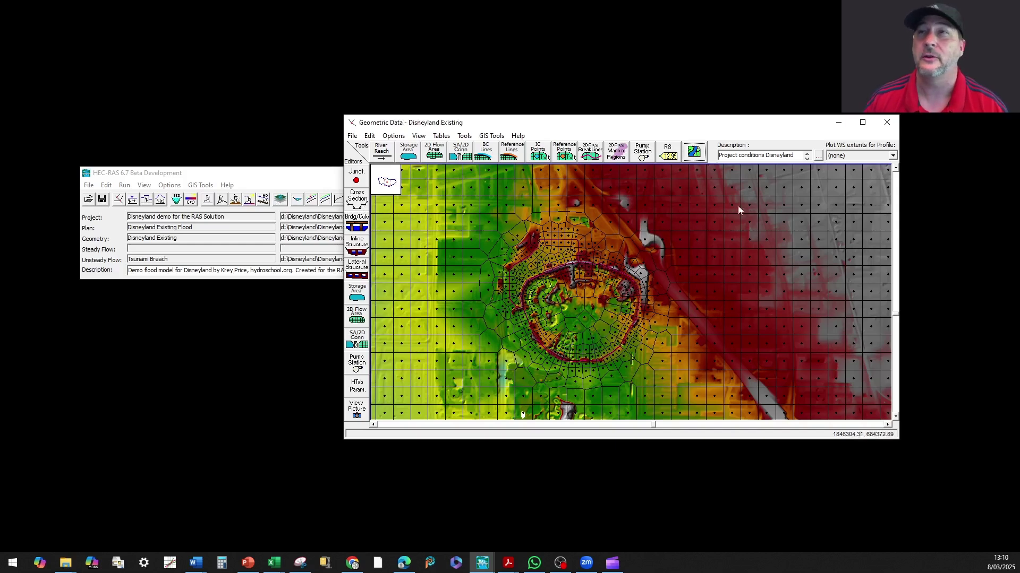
{"action": "left_click", "coordinate": [888, 124]}
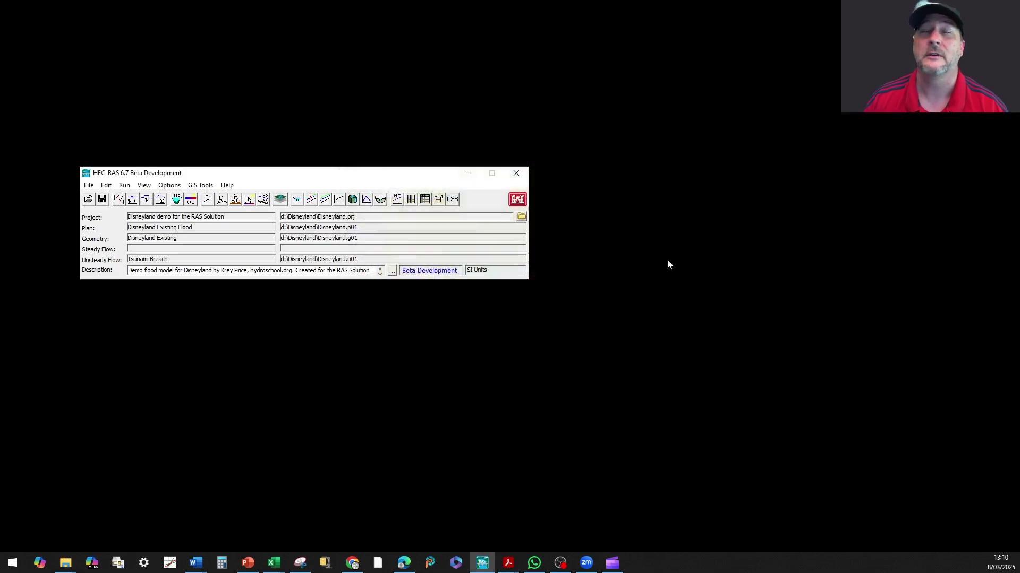
Step: Open the unsteady flow analysis for the Disneyland Existing Flood plan and RAS Mapper, and arrange their windows
{"action": "left_click", "coordinate": [221, 200]}
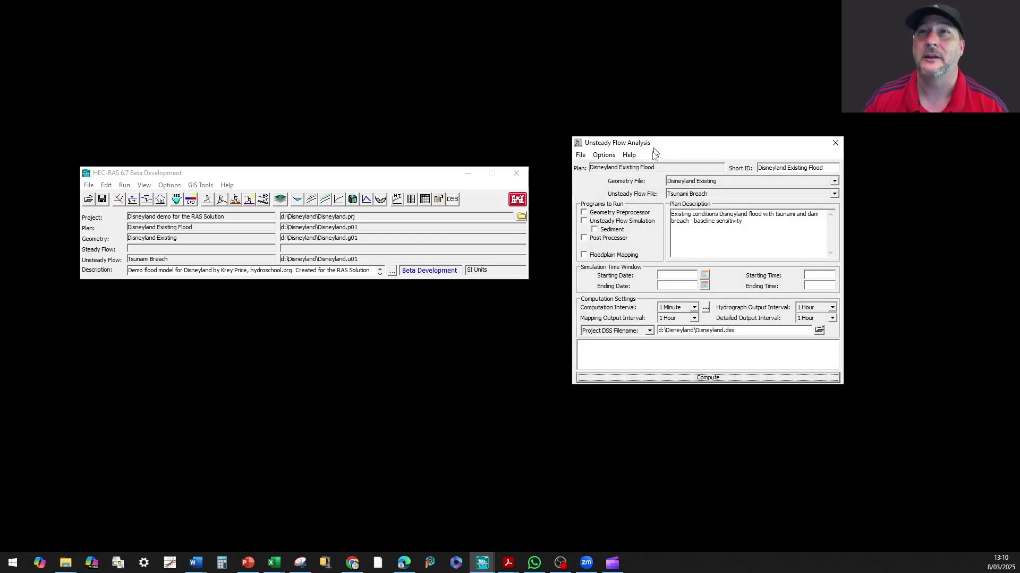
{"action": "left_click_drag", "start_coordinate": [652, 149], "coordinate": [665, 176]}
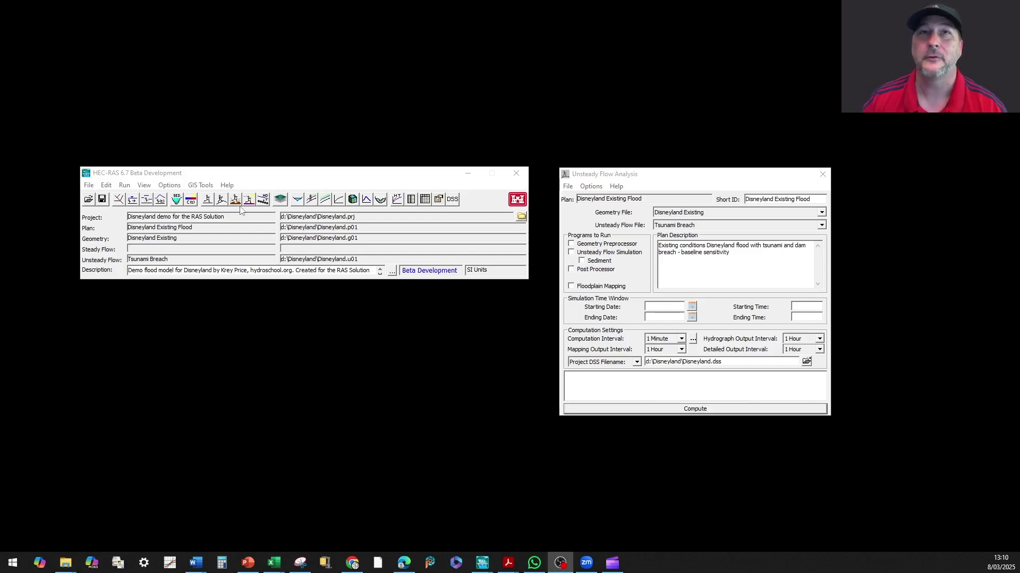
{"action": "left_click", "coordinate": [280, 199]}
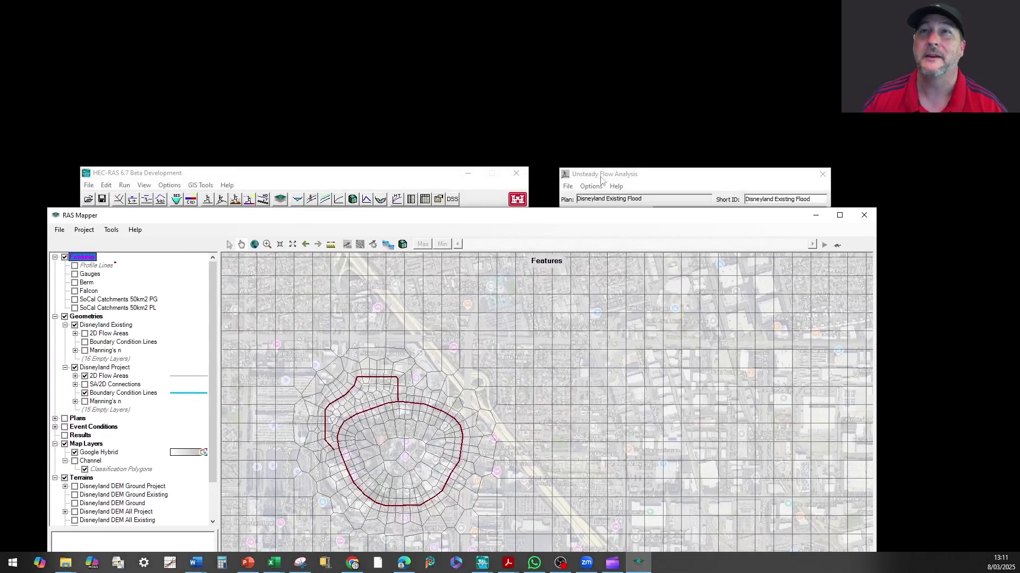
{"action": "left_click", "coordinate": [601, 180]}
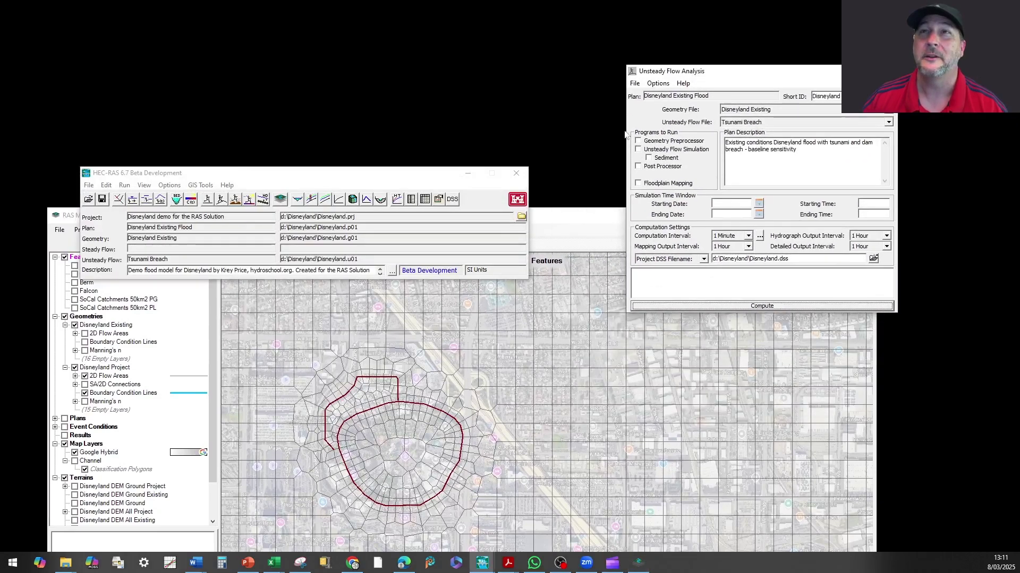
{"action": "left_click_drag", "start_coordinate": [552, 222], "coordinate": [560, 159]}
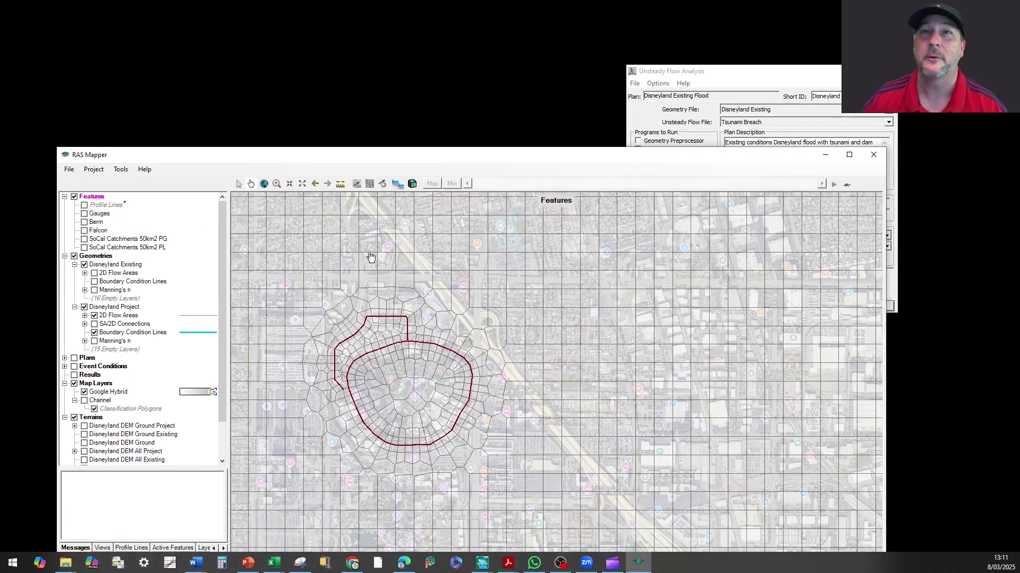
Step: In Disneyland Existing, start editing the 2D flow areas, review the Disneyland perimeter's 2D area properties, and close RAS Mapper without saving edits
{"action": "left_click", "coordinate": [114, 265]}
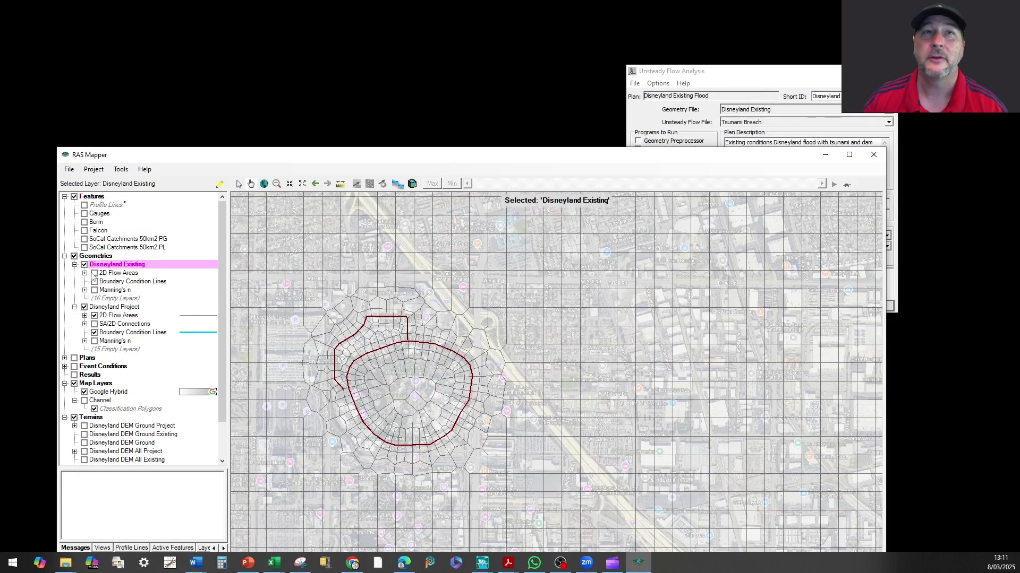
{"action": "left_click", "coordinate": [84, 273]}
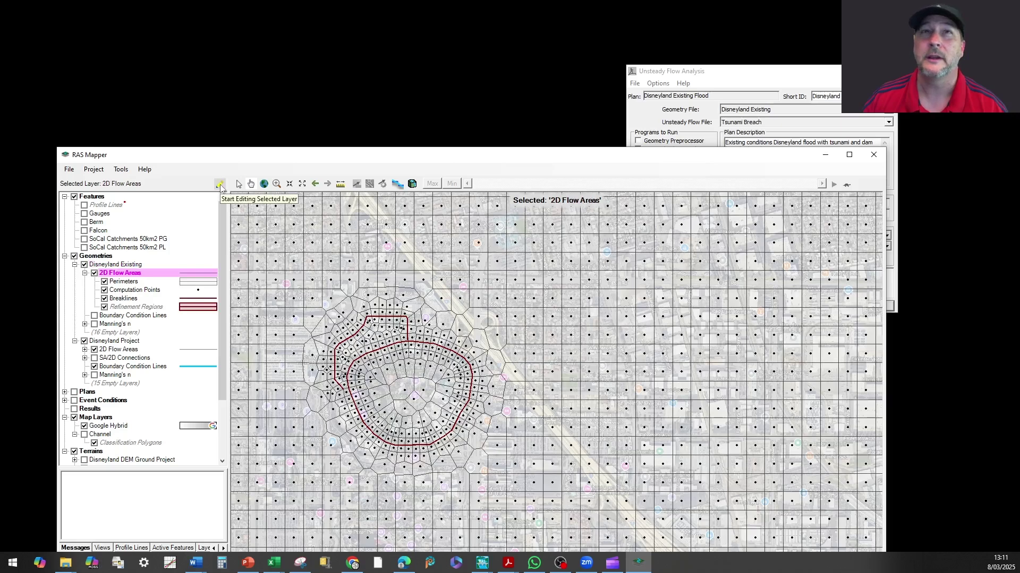
{"action": "left_click", "coordinate": [220, 184]}
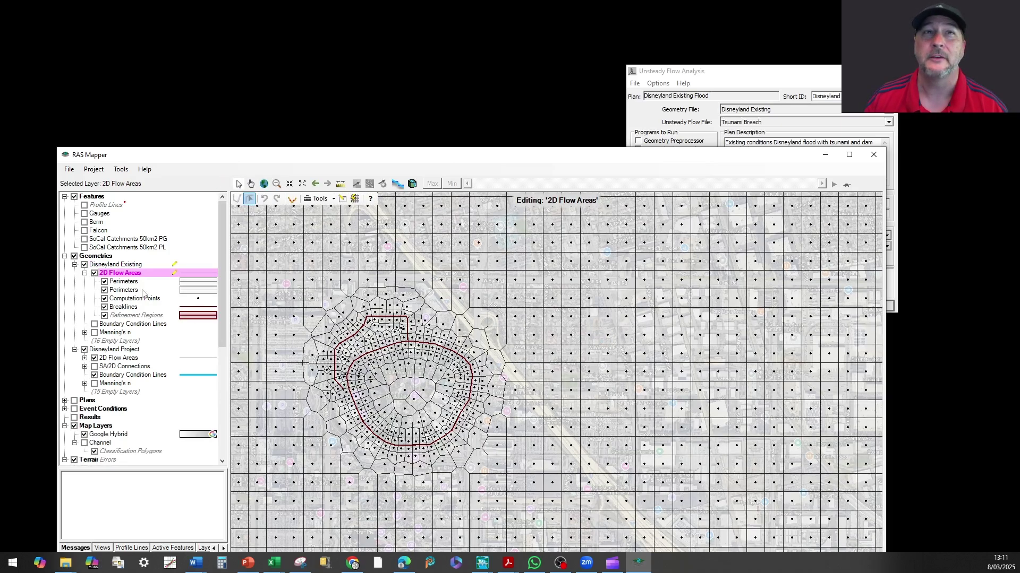
{"action": "left_click", "coordinate": [124, 307]}
{"action": "left_click", "coordinate": [536, 303]}
{"action": "right_click", "coordinate": [537, 301]}
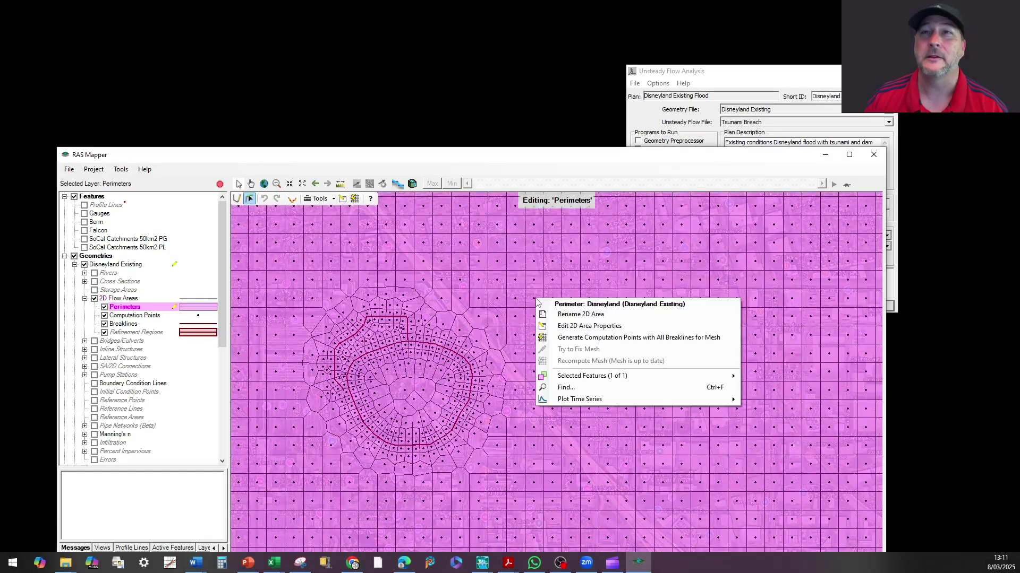
{"action": "left_click", "coordinate": [559, 328]}
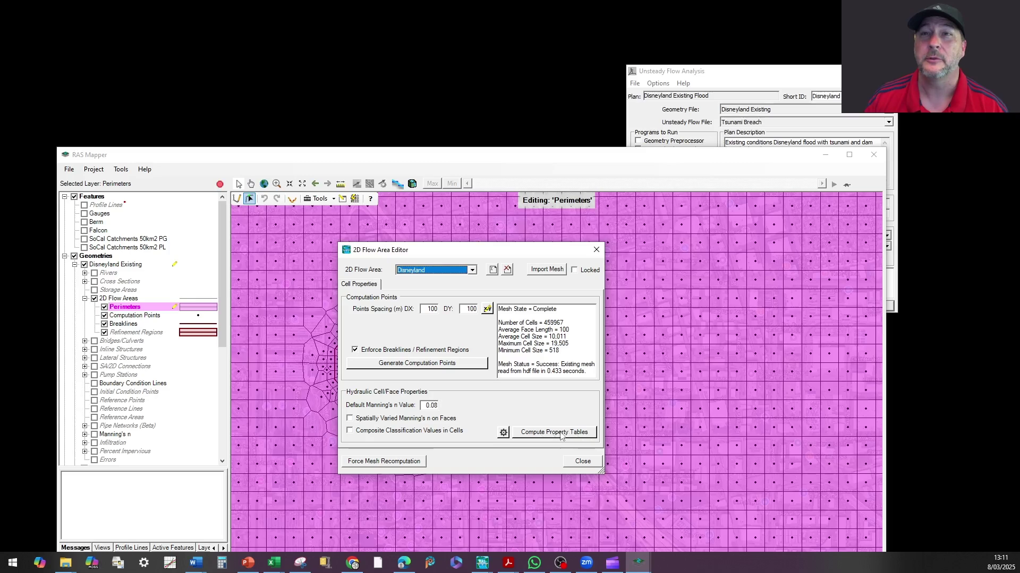
{"action": "left_click", "coordinate": [596, 249]}
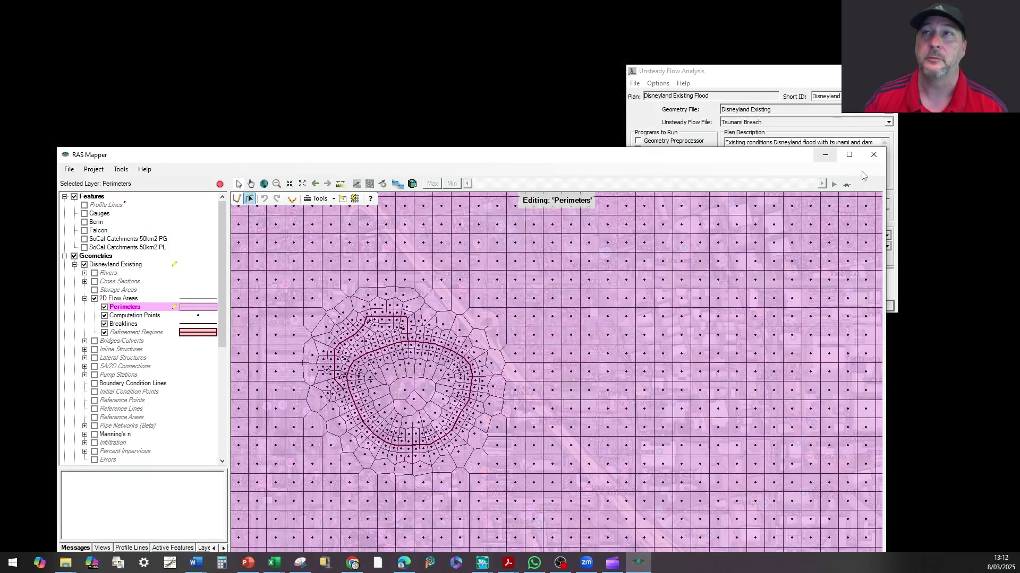
{"action": "left_click", "coordinate": [873, 155]}
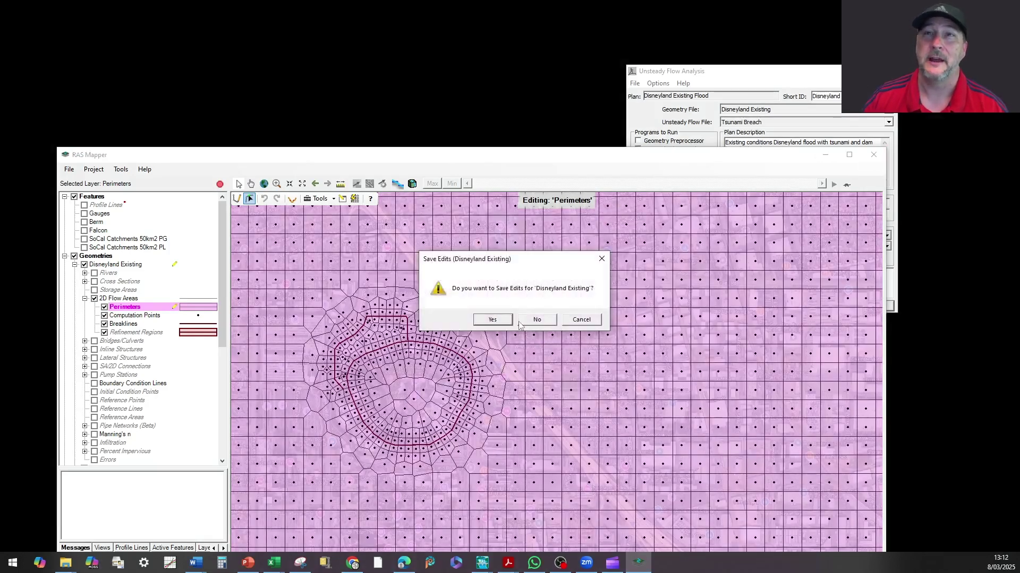
{"action": "left_click", "coordinate": [535, 318]}
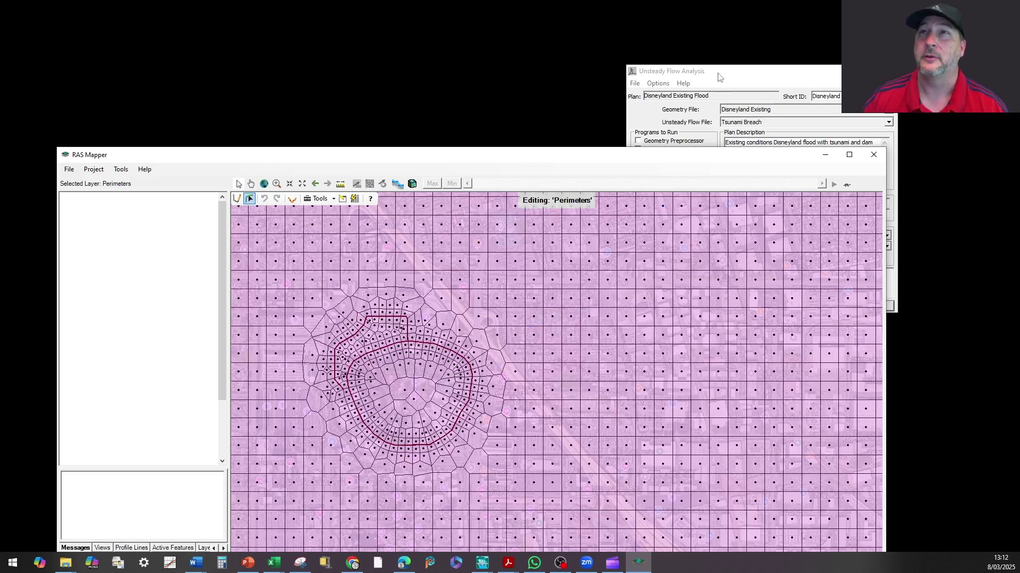
Step: Enable the Geometry Preprocessor, Unsteady Flow Simulation and Post Processor for the Disneyland Existing Flood plan run
{"action": "left_click", "coordinate": [718, 77]}
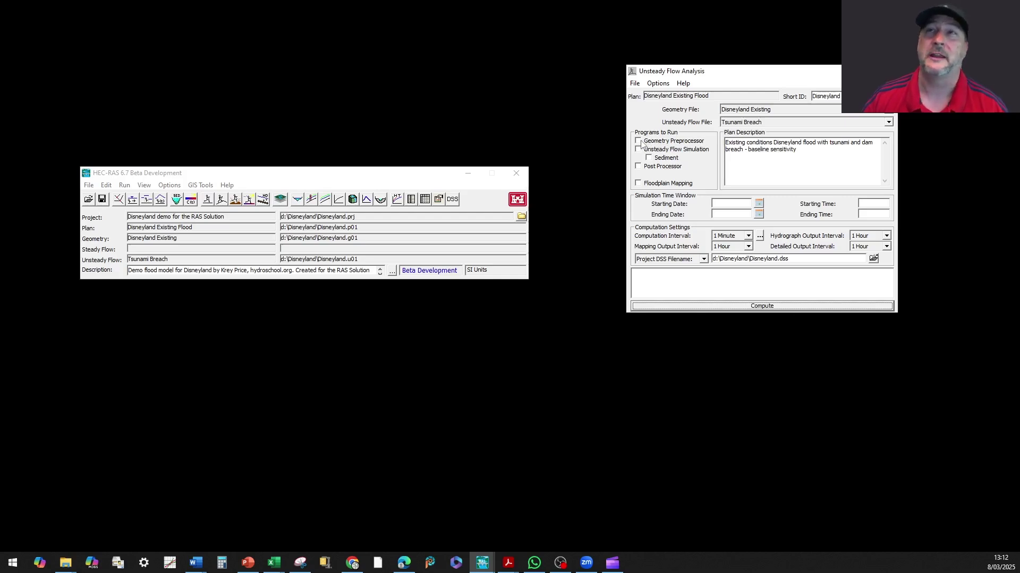
{"action": "left_click", "coordinate": [642, 142]}
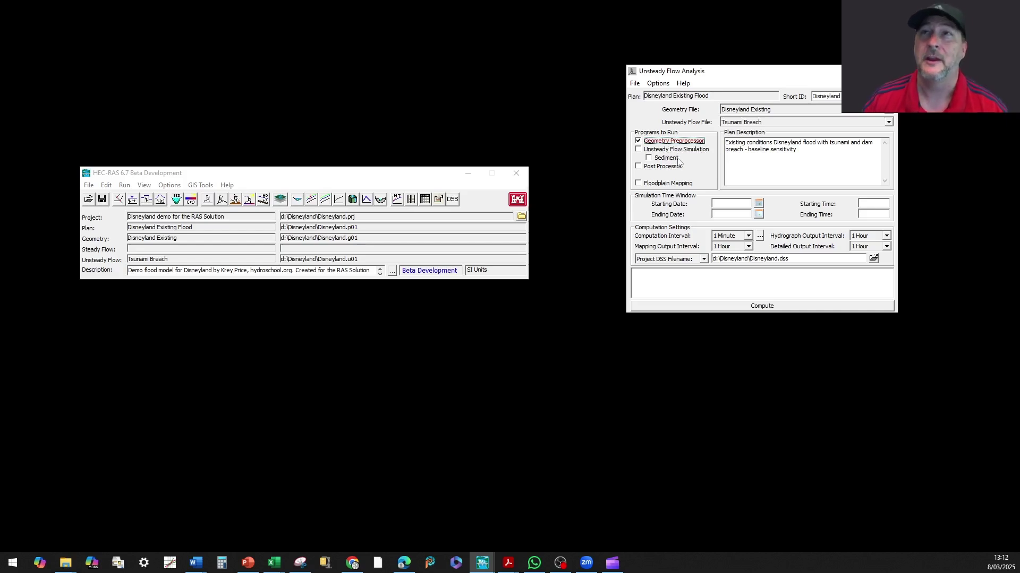
{"action": "left_click", "coordinate": [639, 150]}
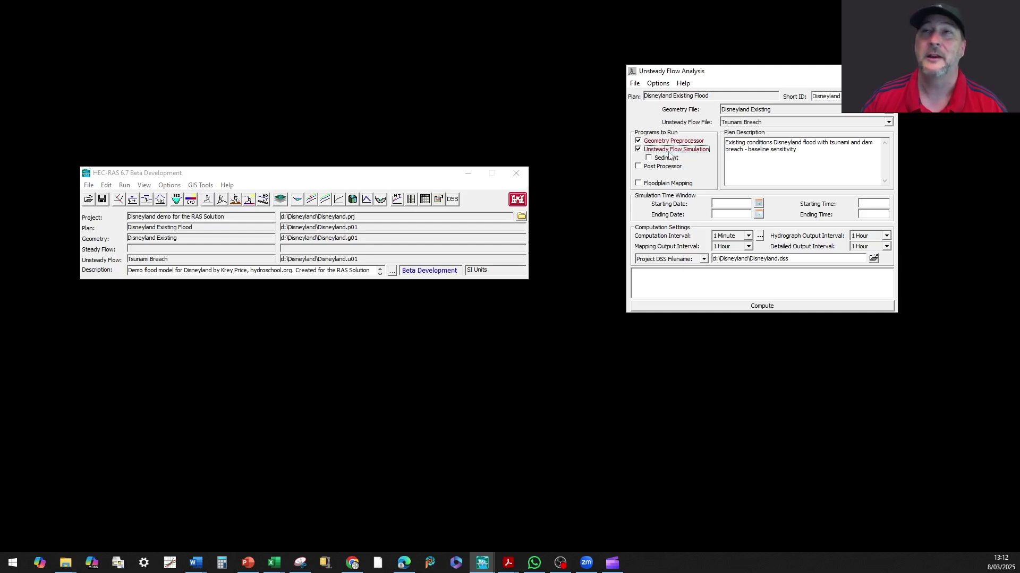
{"action": "left_click", "coordinate": [643, 168]}
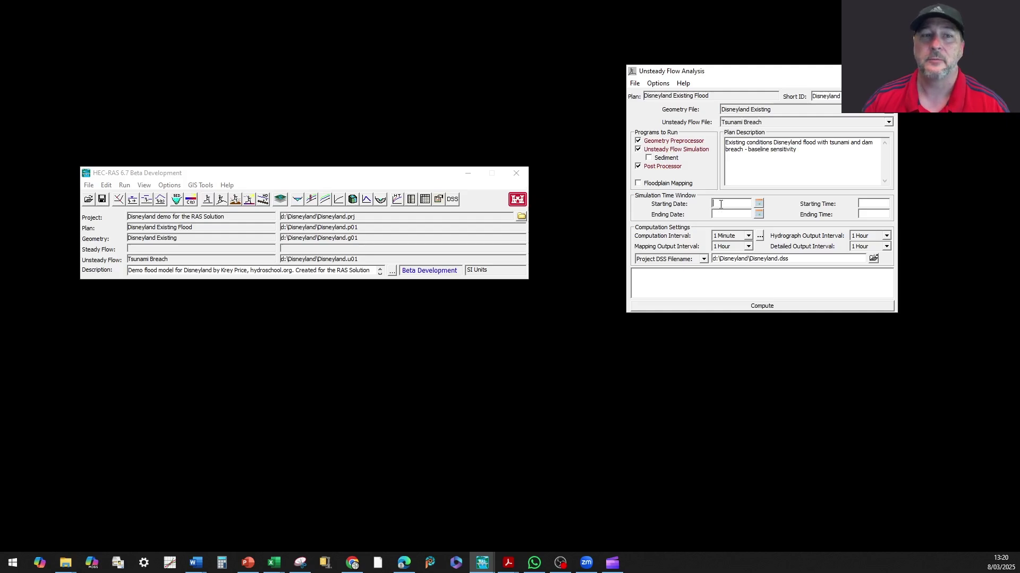
Step: Review the Santa Ana River Inflow flow hydrograph in the Tsunami Breach unsteady flow data, and close both windows without changes
{"action": "left_click", "coordinate": [159, 202]}
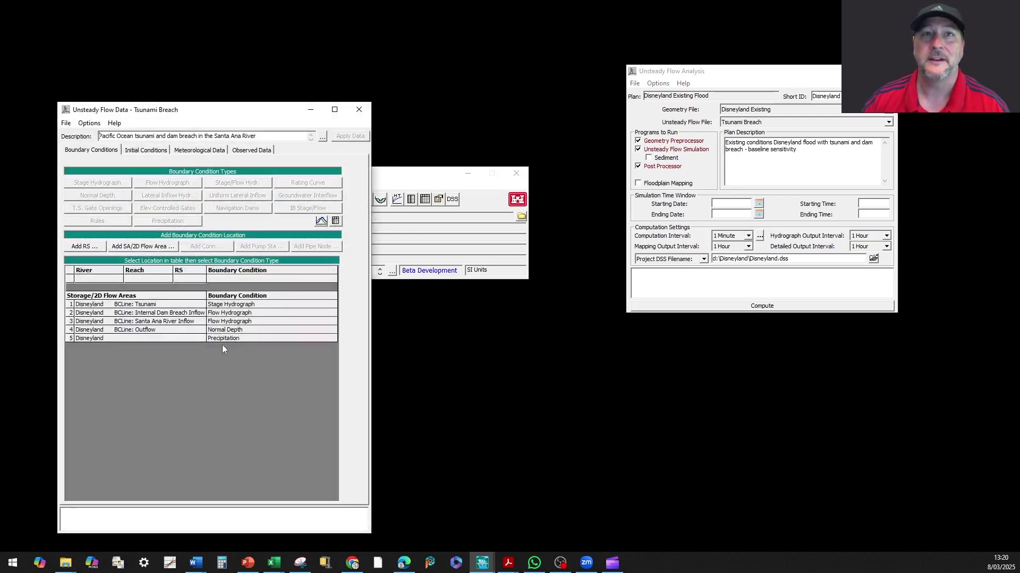
{"action": "double_click", "coordinate": [238, 322]}
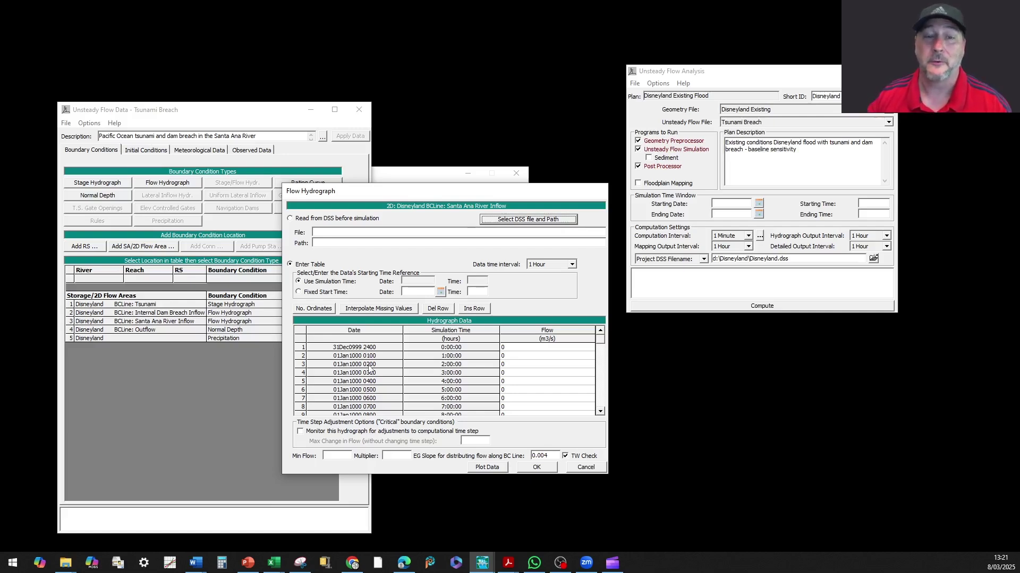
{"action": "left_click", "coordinate": [584, 468]}
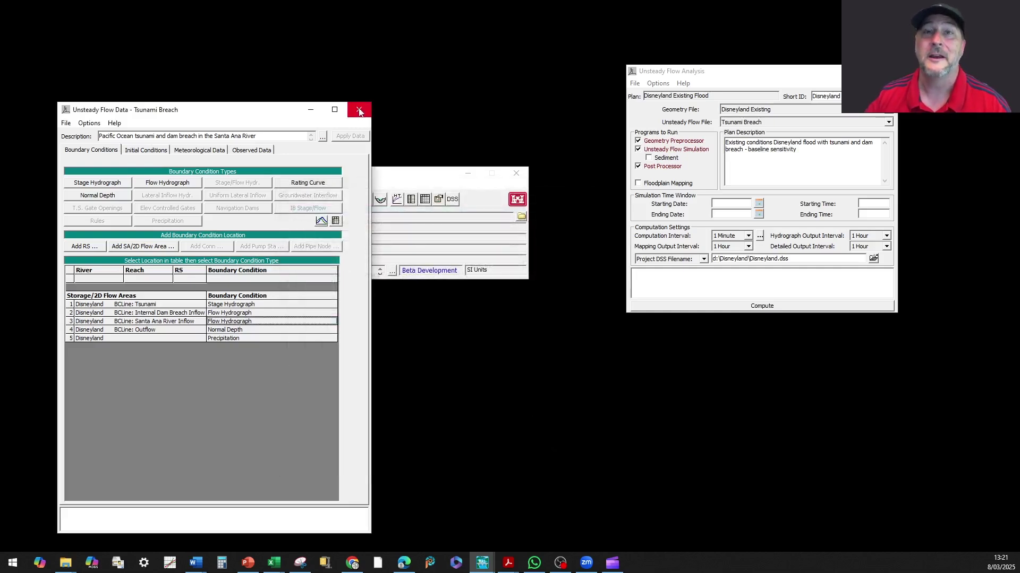
{"action": "left_click", "coordinate": [359, 110]}
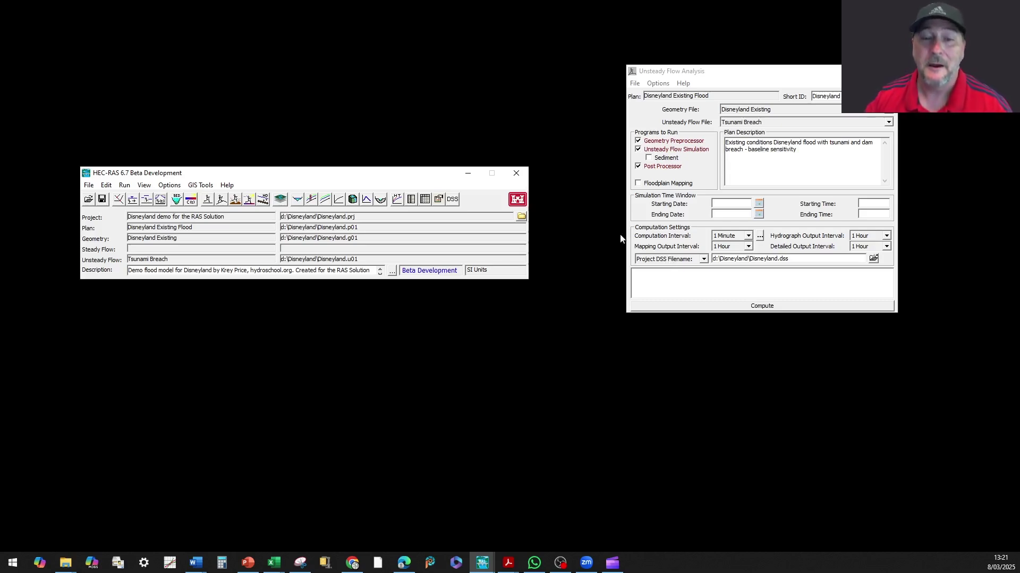
Step: Set the simulation time window to start on 01JAN2050 at 12:00 and end on 02JAN2050 at 12:00
{"action": "left_click", "coordinate": [730, 204]}
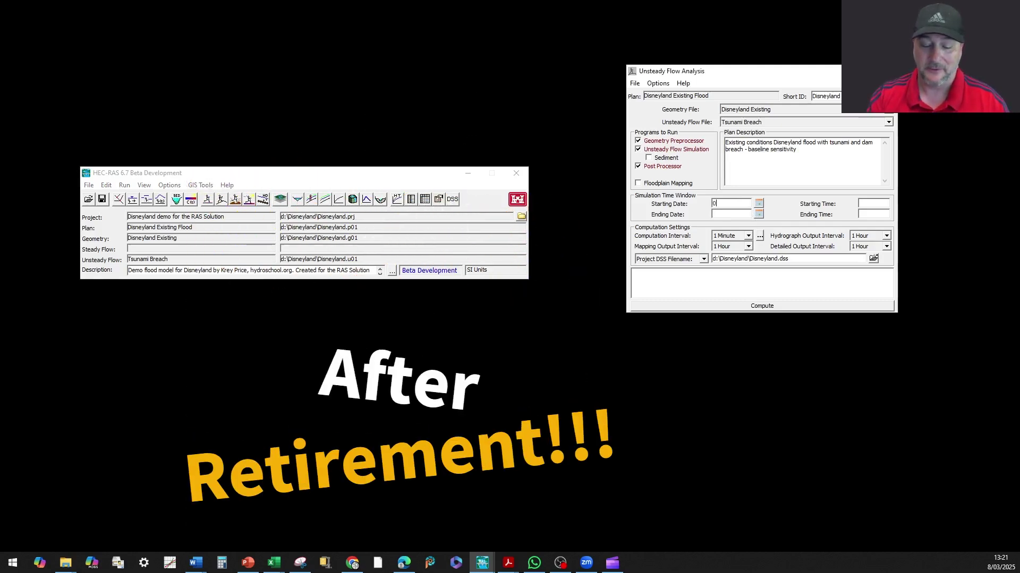
{"action": "type", "text": "01JAN2050"}
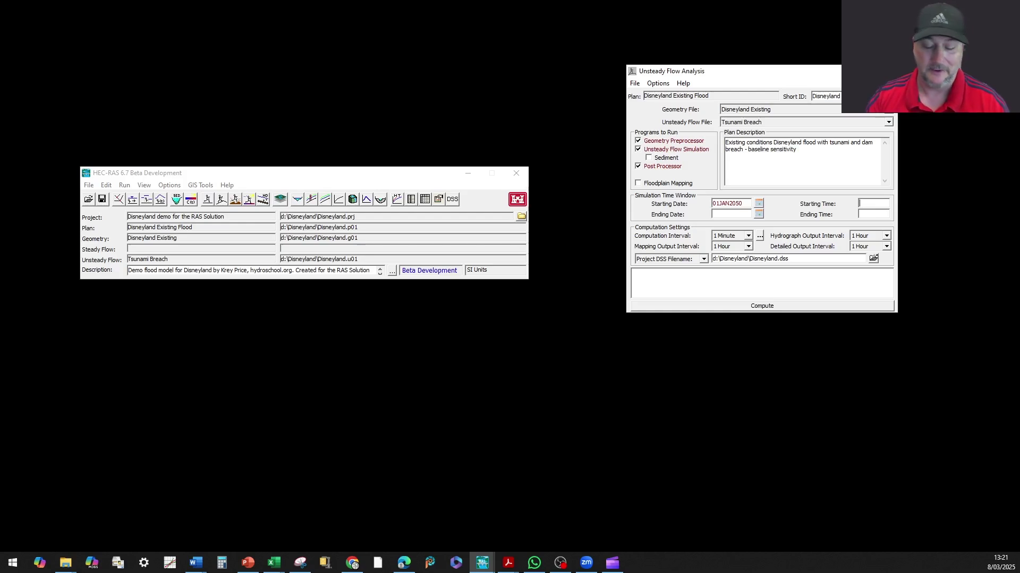
{"action": "type", "text": "12:00"}
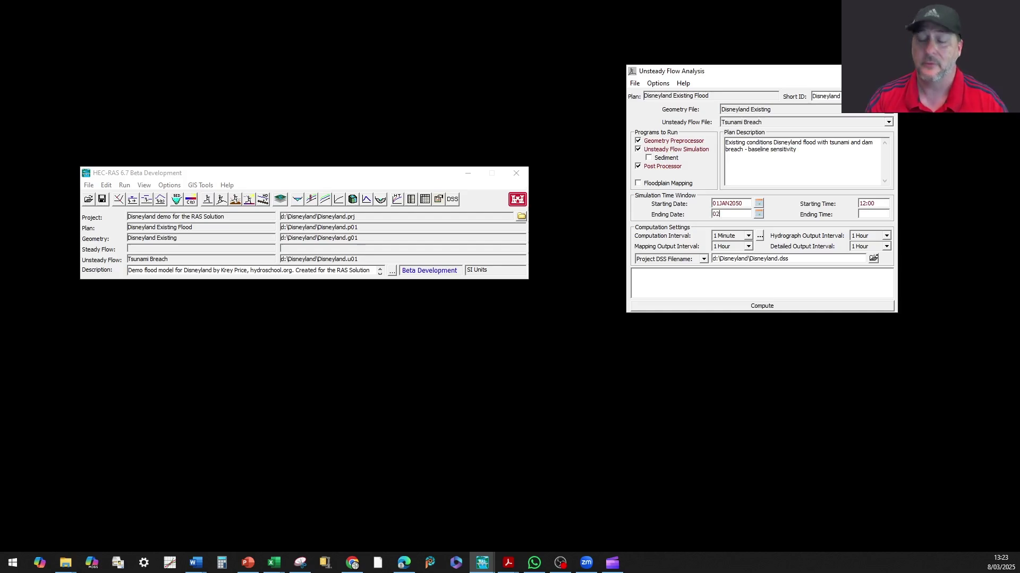
{"action": "type", "text": "20"}
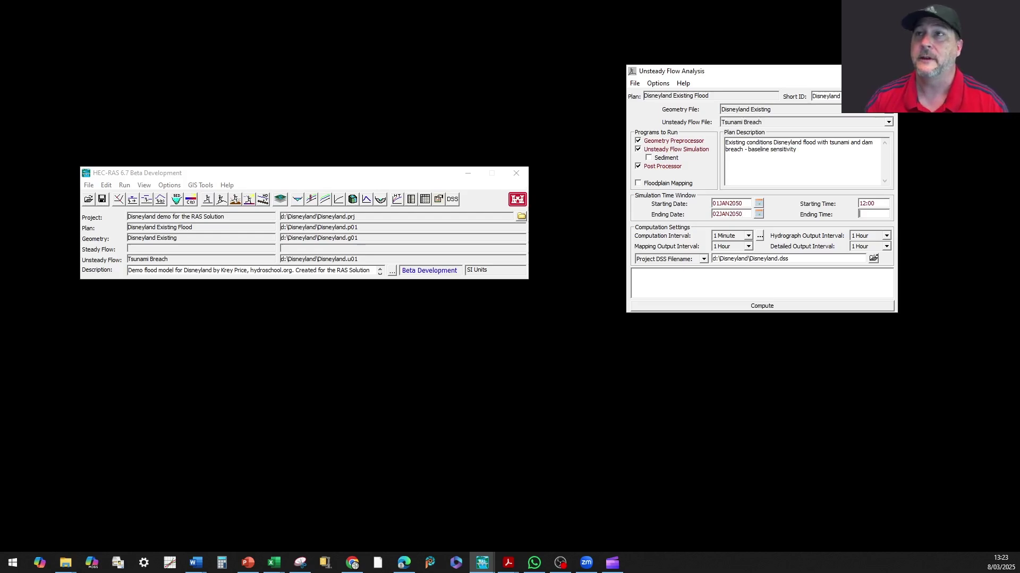
{"action": "type", "text": "12:00"}
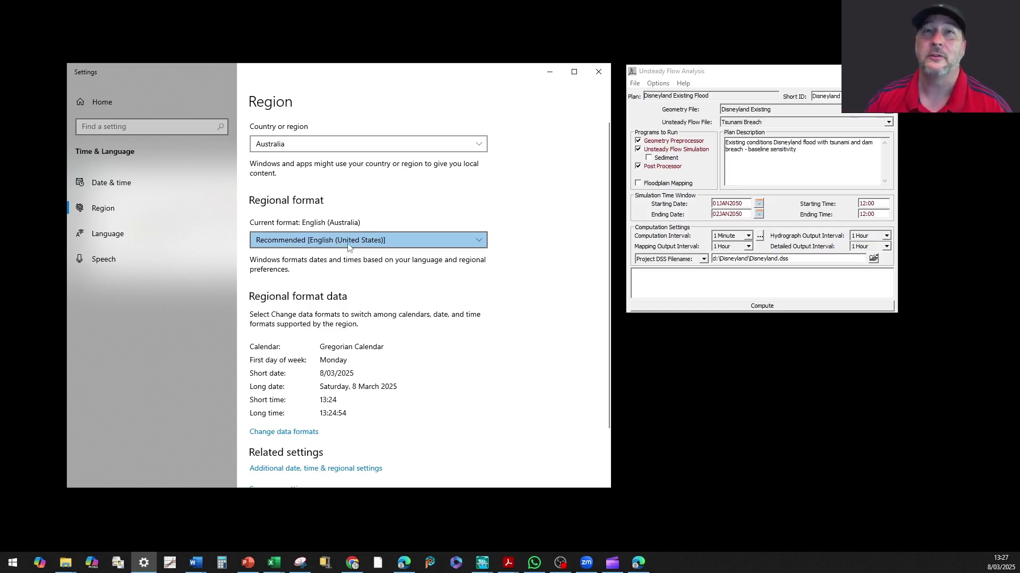
Step: Set the mapping, hydrograph and detailed output intervals of the Disneyland Existing Flood plan to 5 Minute
{"action": "left_click_drag", "start_coordinate": [374, 73], "coordinate": [387, 572]}
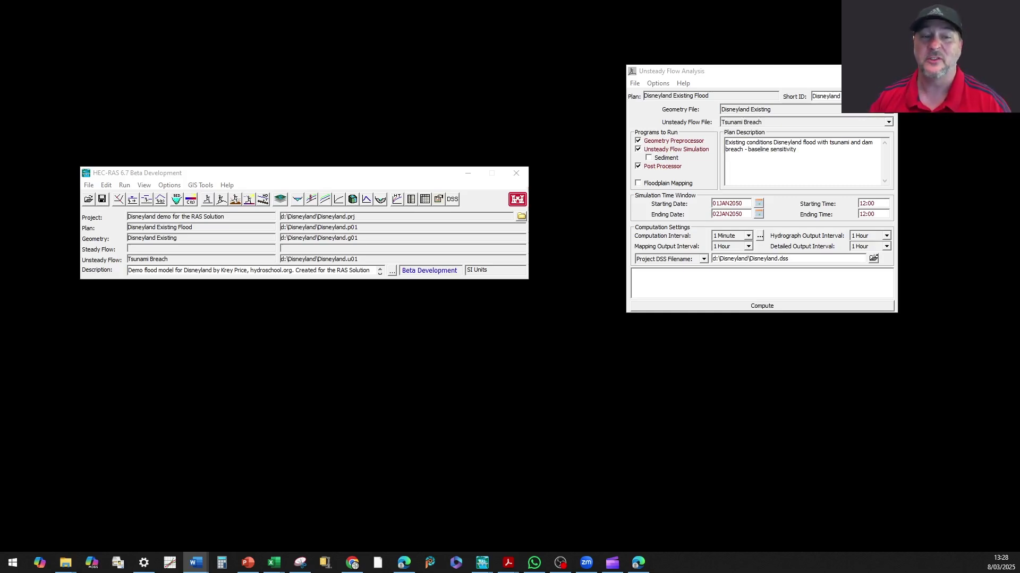
{"action": "left_click", "coordinate": [749, 247]}
{"action": "scroll", "coordinate": [752, 271], "scroll_direction": "up", "scroll_amount": 2}
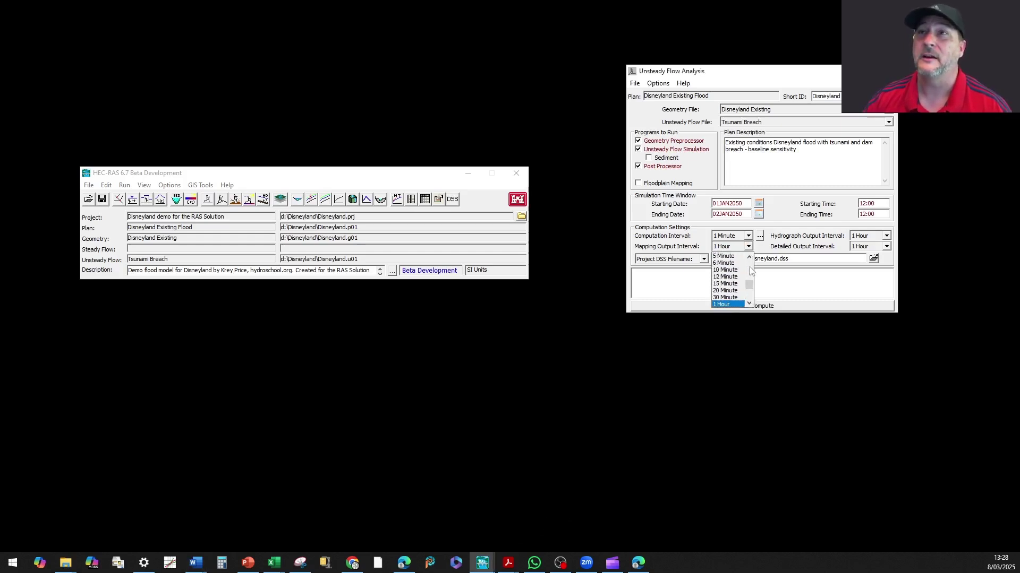
{"action": "left_click", "coordinate": [728, 264]}
{"action": "left_click", "coordinate": [886, 236]}
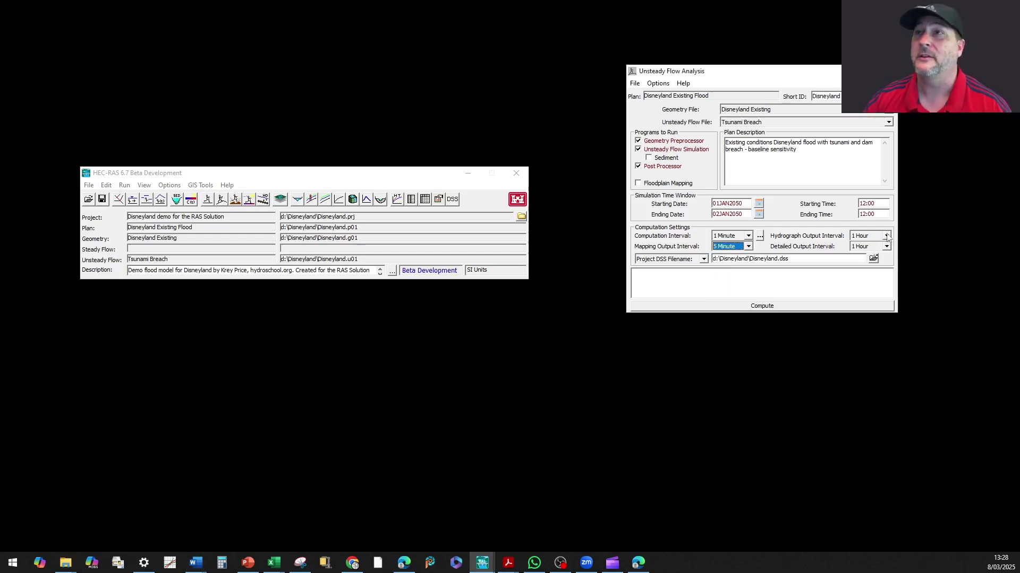
{"action": "scroll", "coordinate": [868, 265], "scroll_direction": "up", "scroll_amount": 2}
{"action": "left_click", "coordinate": [868, 246]}
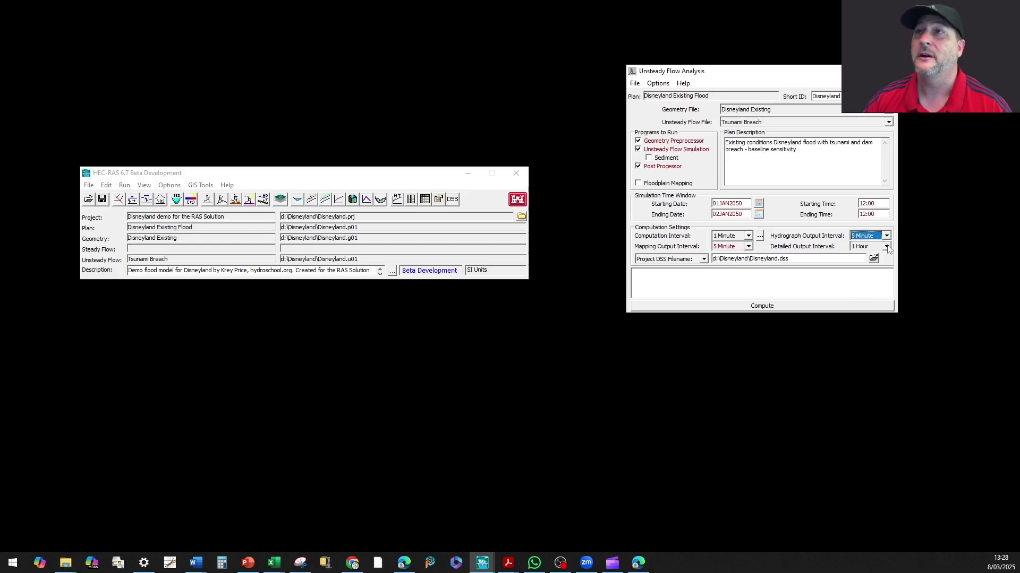
{"action": "left_click", "coordinate": [887, 246]}
{"action": "scroll", "coordinate": [882, 276], "scroll_direction": "up", "scroll_amount": 1}
{"action": "scroll", "coordinate": [890, 269], "scroll_direction": "up", "scroll_amount": 2}
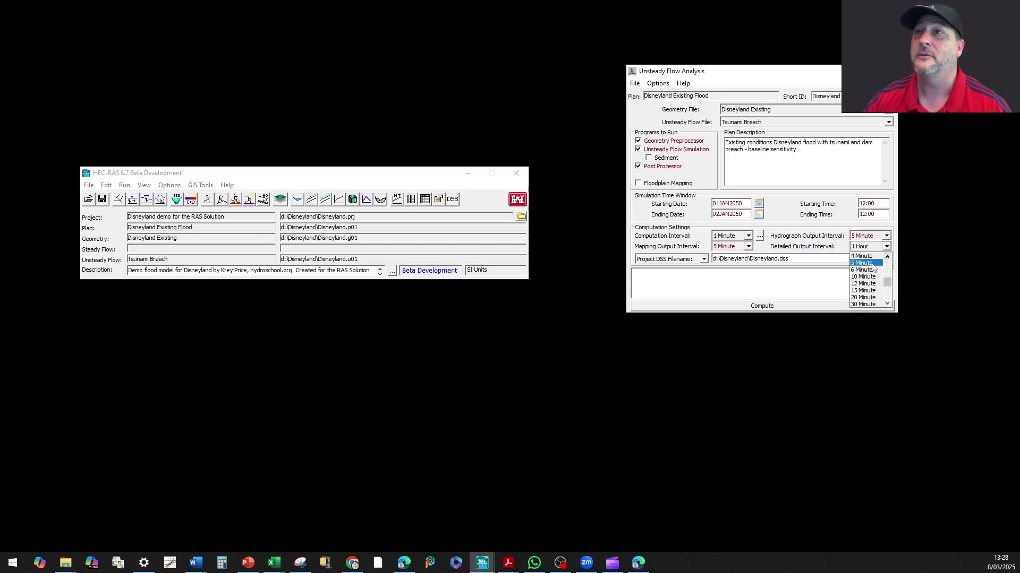
{"action": "left_click", "coordinate": [871, 264]}
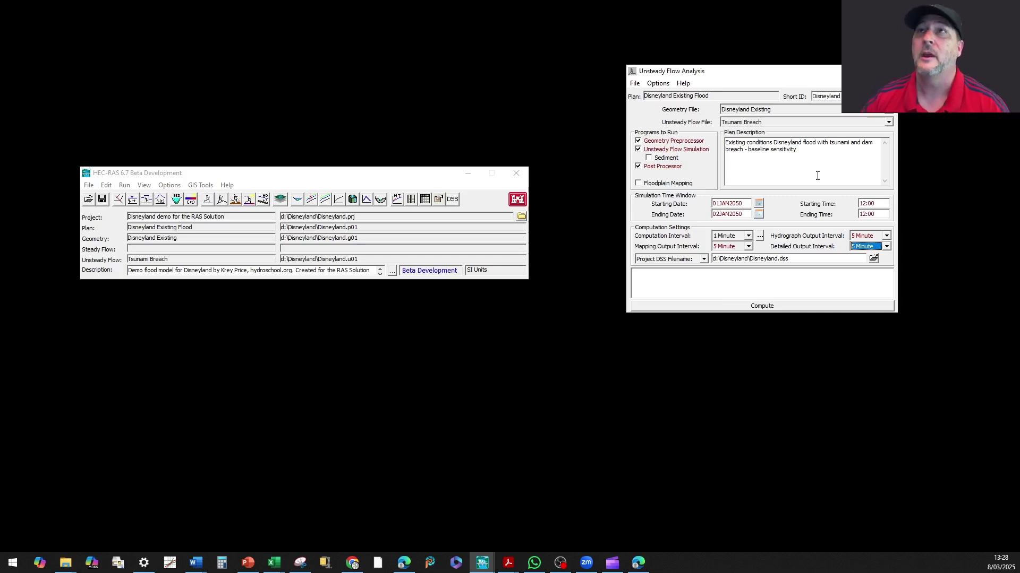
{"action": "left_click_drag", "start_coordinate": [746, 74], "coordinate": [204, 299]}
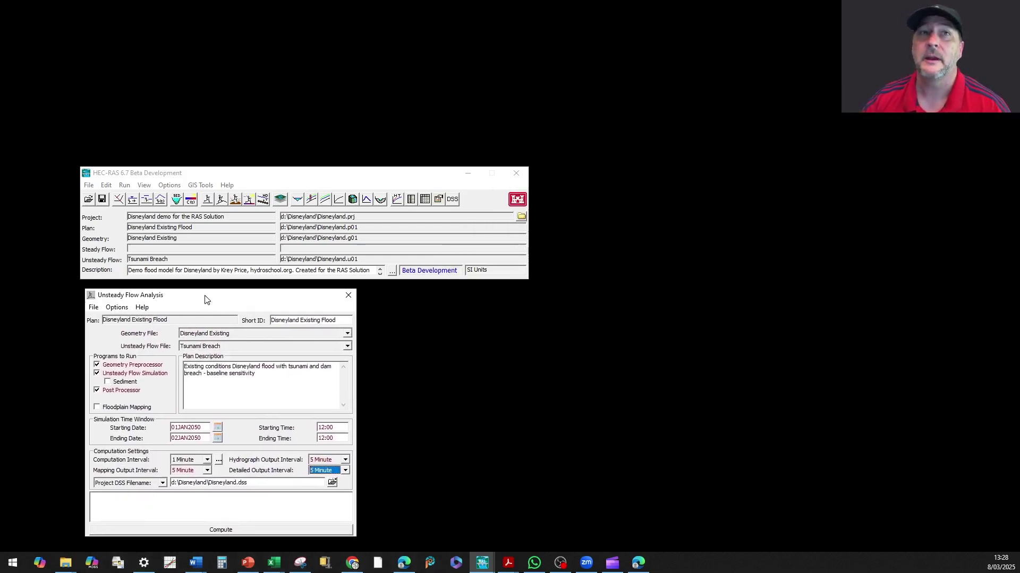
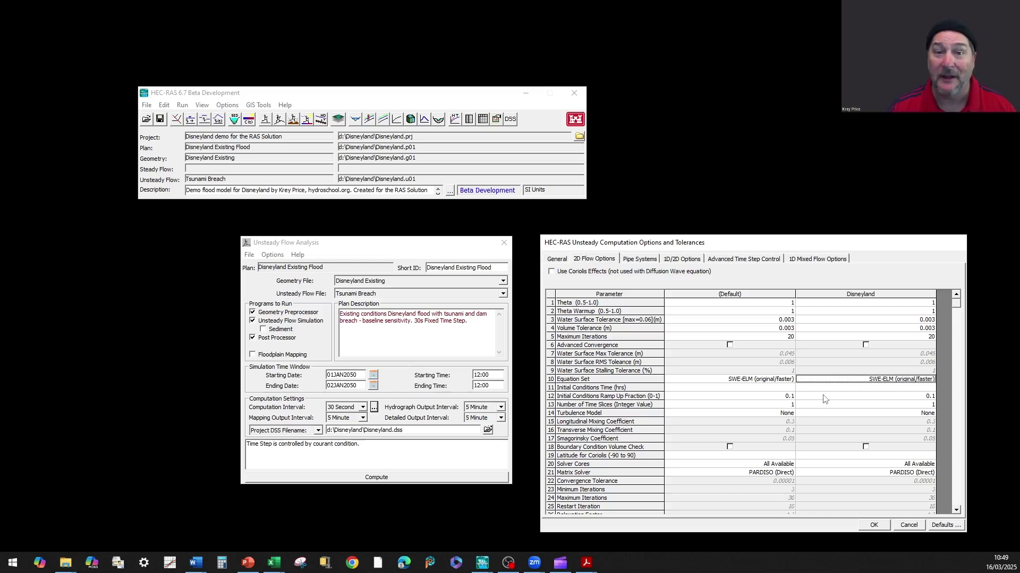
Step: Close the computation options and review the Disneyland 2D flow area's mesh and tolerance settings in the geometric data
{"action": "key", "text": "ctrl"}
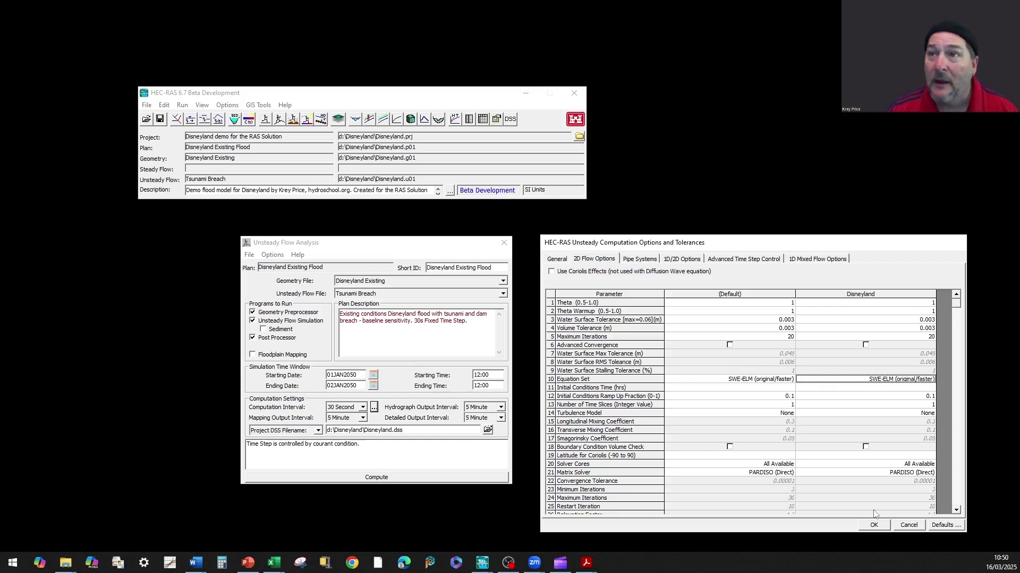
{"action": "left_click", "coordinate": [874, 526]}
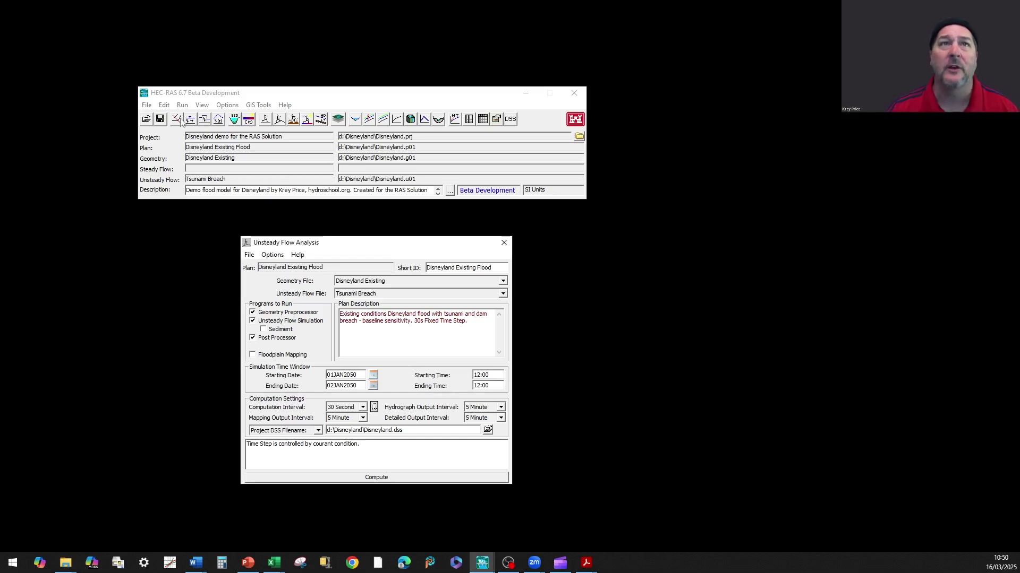
{"action": "left_click", "coordinate": [176, 119]}
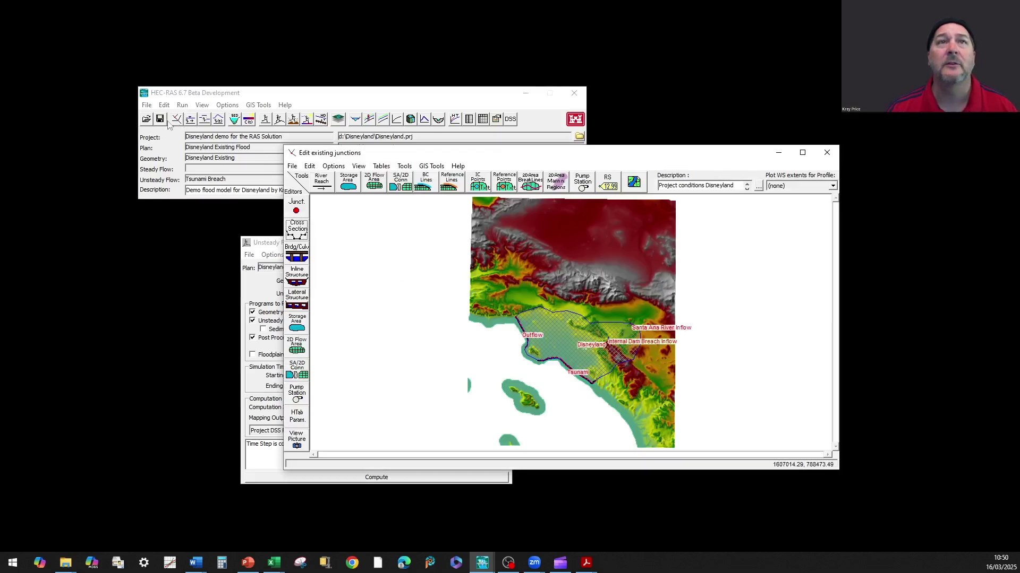
{"action": "right_click", "coordinate": [559, 333]}
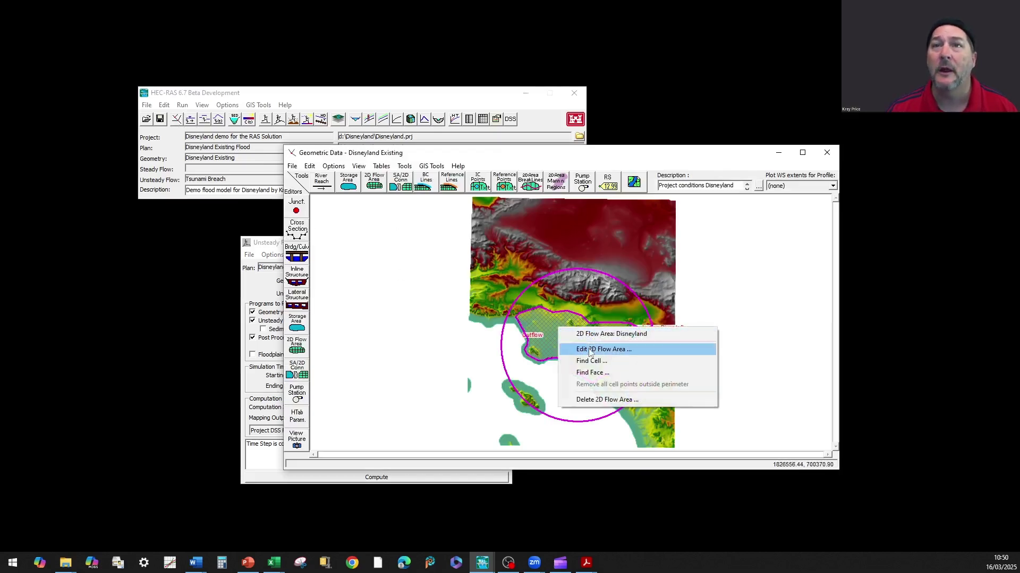
{"action": "left_click", "coordinate": [582, 350]}
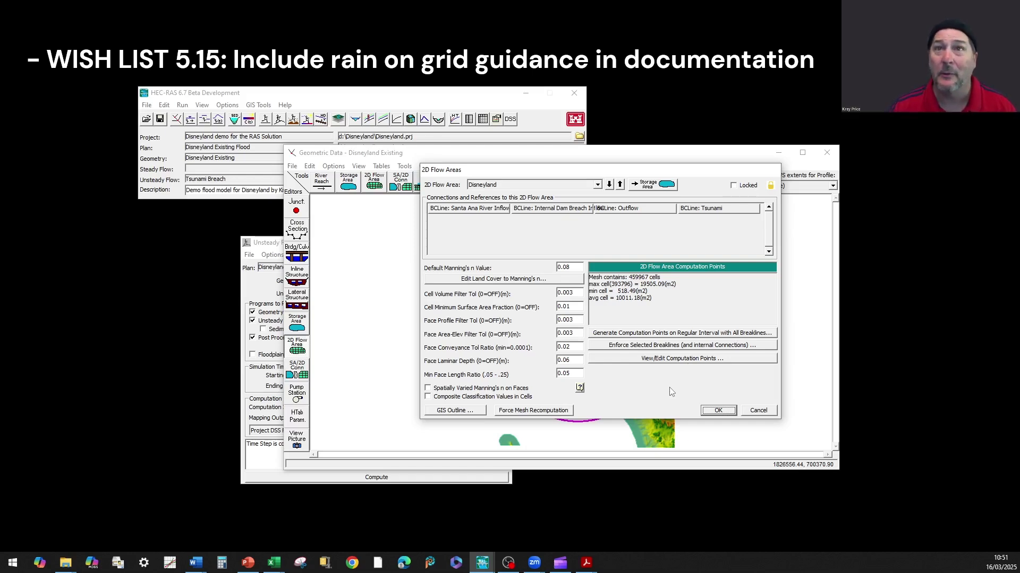
{"action": "left_click", "coordinate": [718, 410]}
Step: Examine the Manning's n values table in the online reference linked from the cross section editor, and close the geometry windows
{"action": "left_click", "coordinate": [295, 233]}
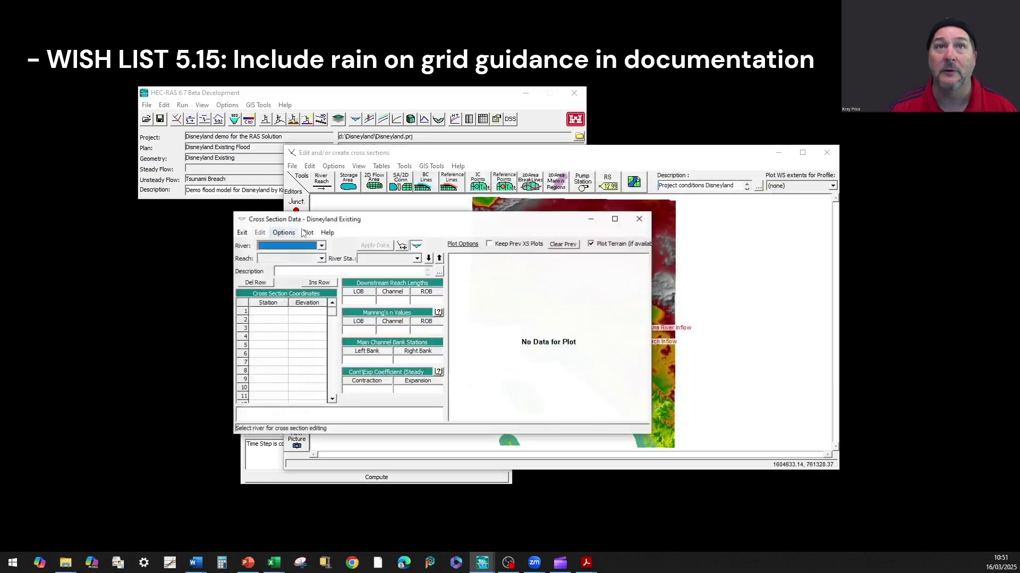
{"action": "left_click", "coordinate": [438, 312]}
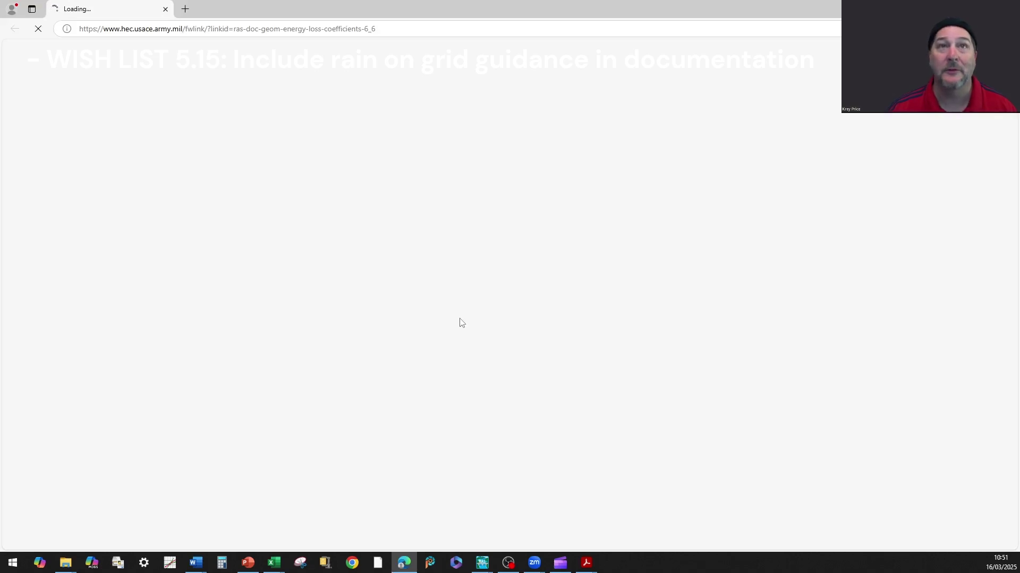
{"action": "scroll", "coordinate": [487, 317], "scroll_direction": "down", "scroll_amount": 8}
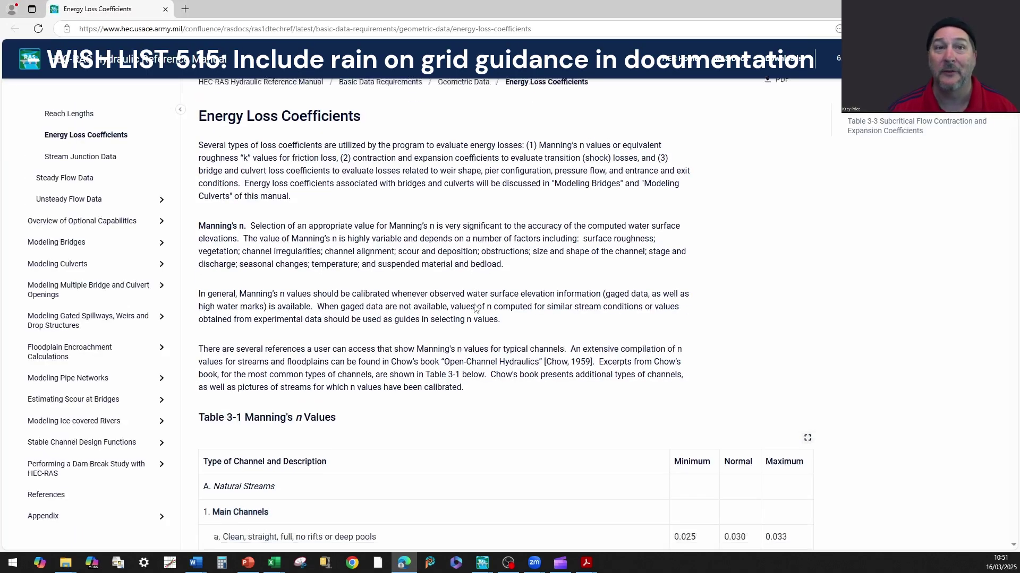
{"action": "scroll", "coordinate": [474, 308], "scroll_direction": "down", "scroll_amount": 15}
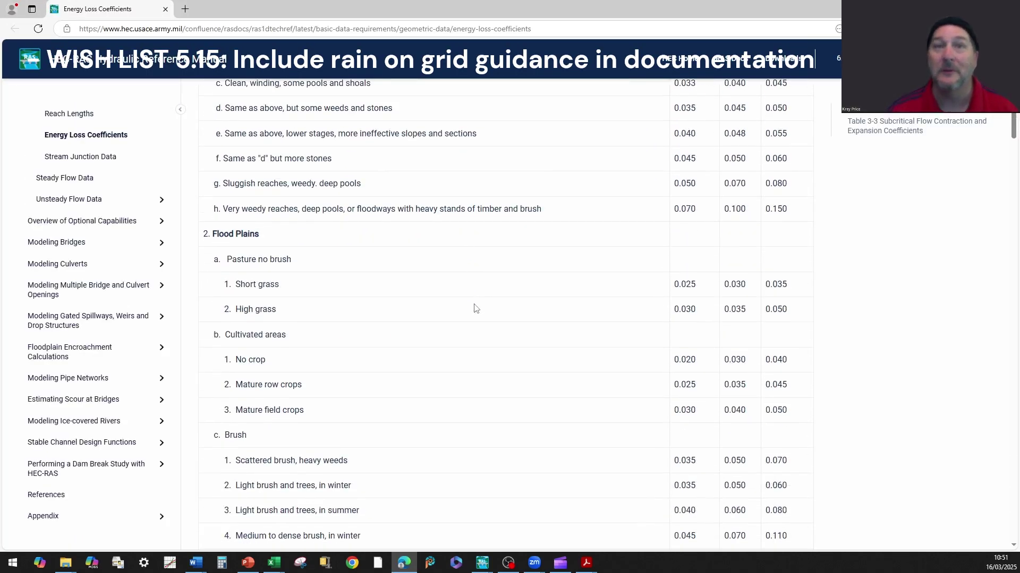
{"action": "scroll", "coordinate": [649, 372], "scroll_direction": "down", "scroll_amount": 13}
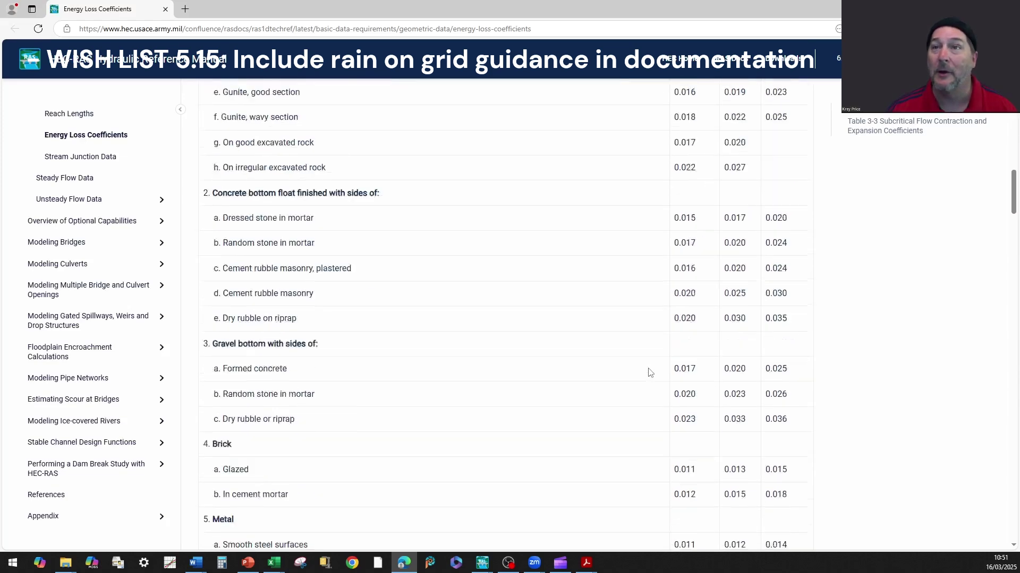
{"action": "scroll", "coordinate": [605, 345], "scroll_direction": "up", "scroll_amount": 12}
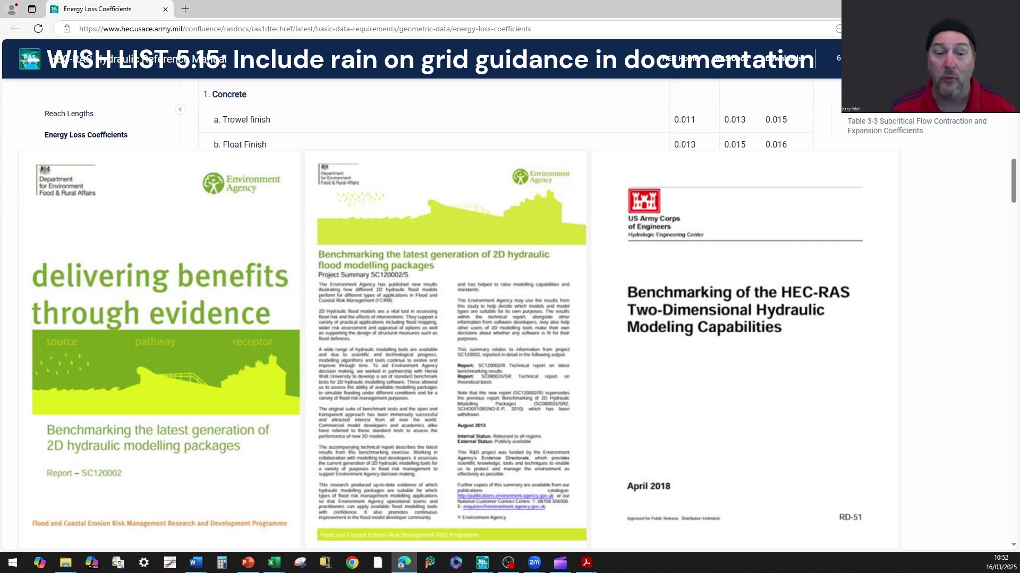
{"action": "scroll", "coordinate": [706, 348], "scroll_direction": "up", "scroll_amount": 6}
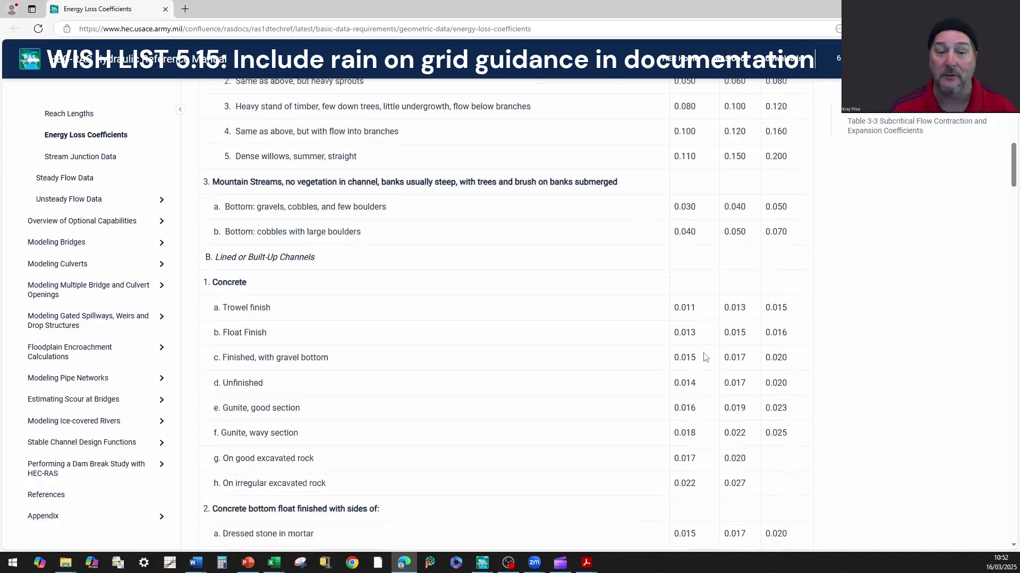
{"action": "scroll", "coordinate": [706, 357], "scroll_direction": "up", "scroll_amount": 5}
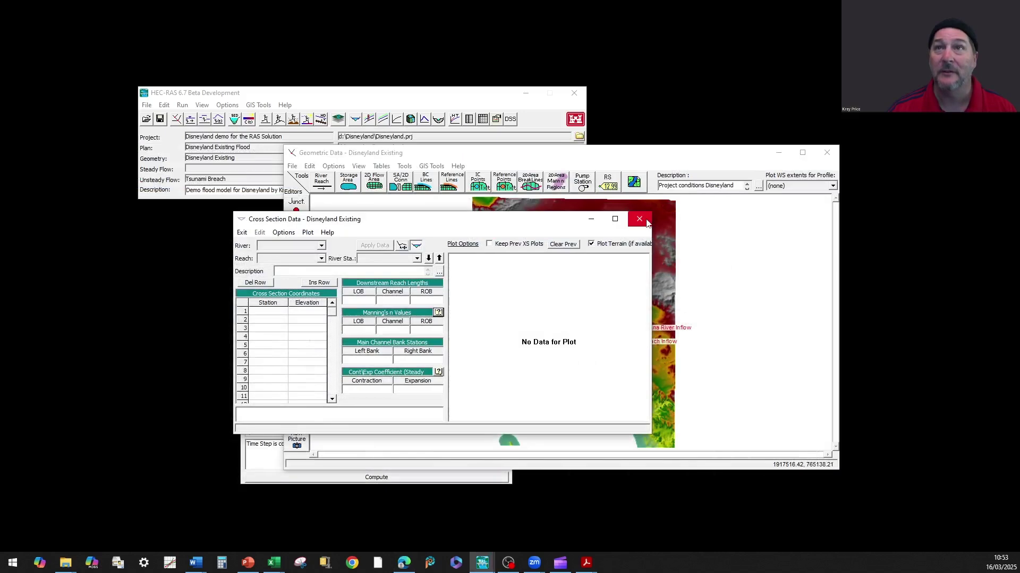
{"action": "left_click", "coordinate": [646, 216]}
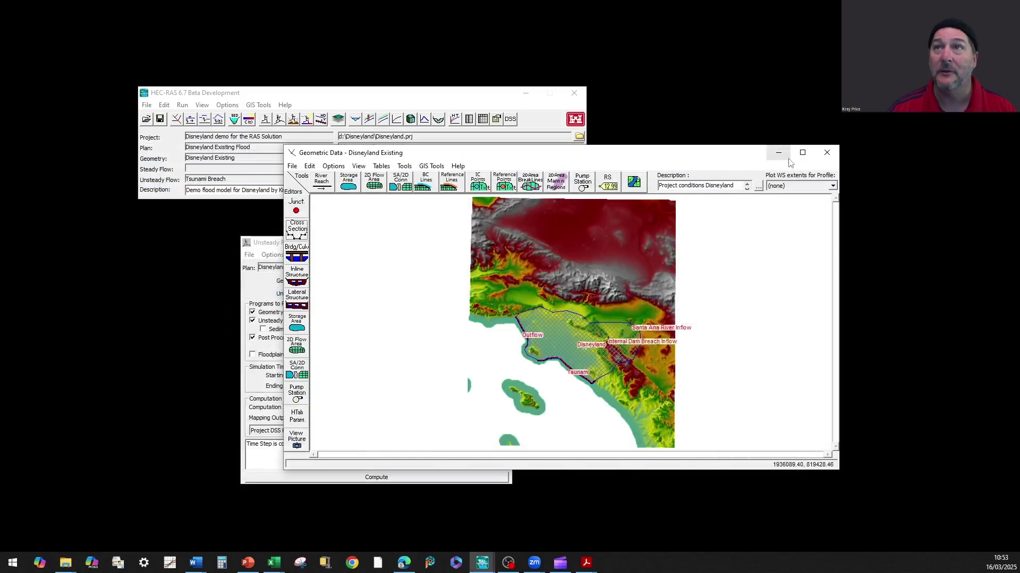
{"action": "left_click", "coordinate": [827, 153]}
Step: In the unsteady computation options, switch the advanced time step control to Fixed Time Step (Basic method) and accept
{"action": "left_click", "coordinate": [272, 255]}
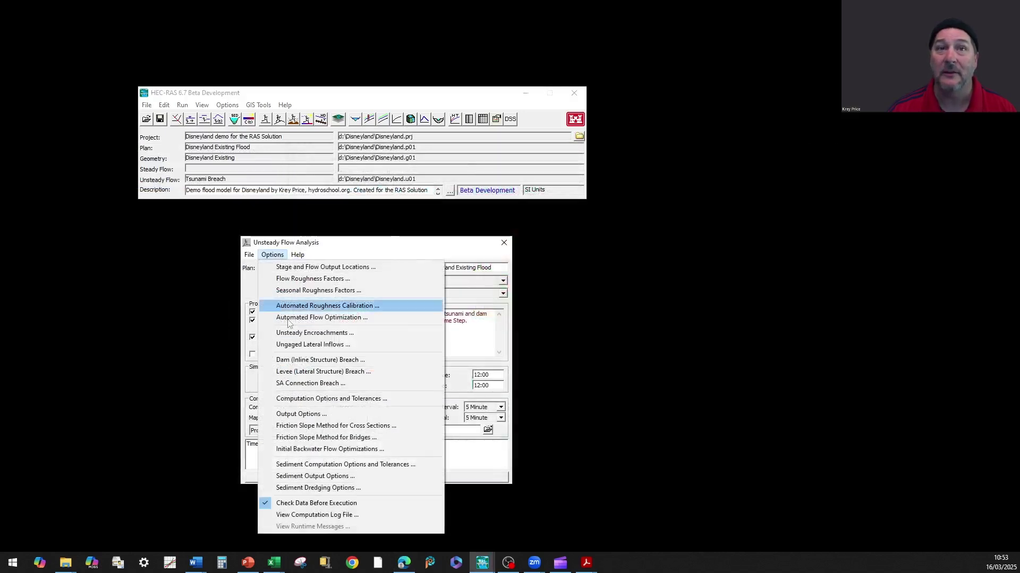
{"action": "left_click", "coordinate": [318, 400]}
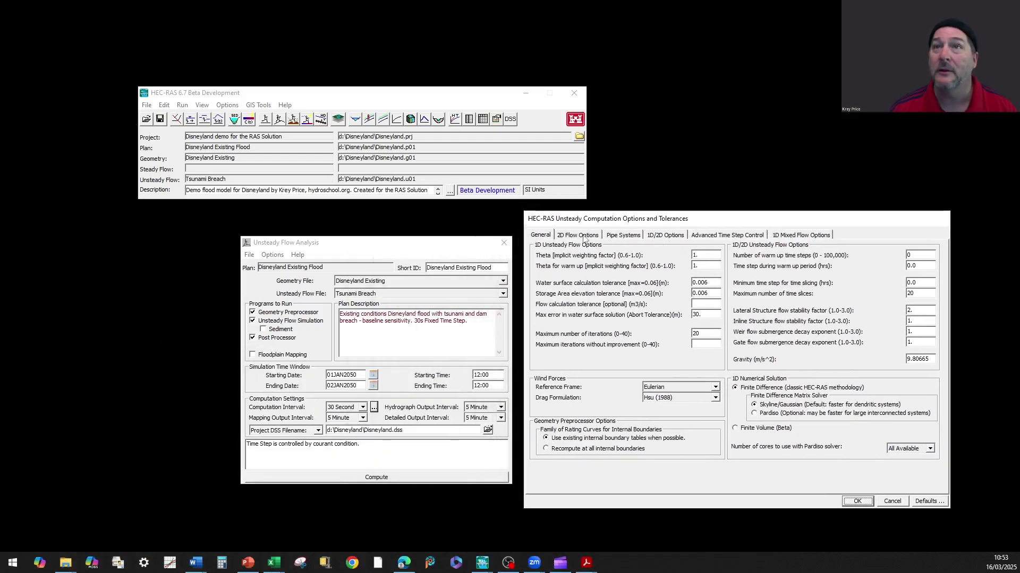
{"action": "left_click", "coordinate": [583, 236]}
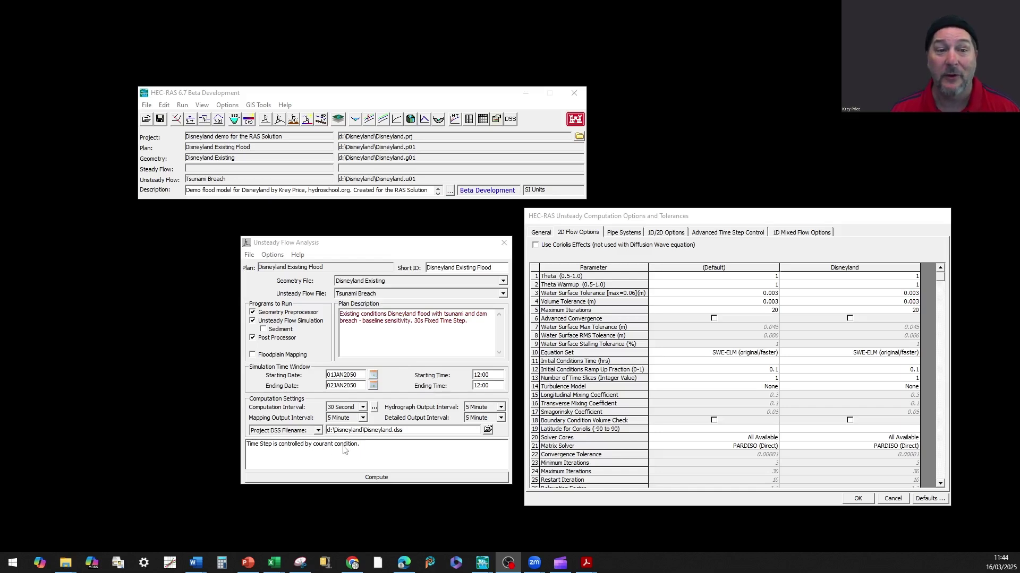
{"action": "left_click", "coordinate": [728, 233]}
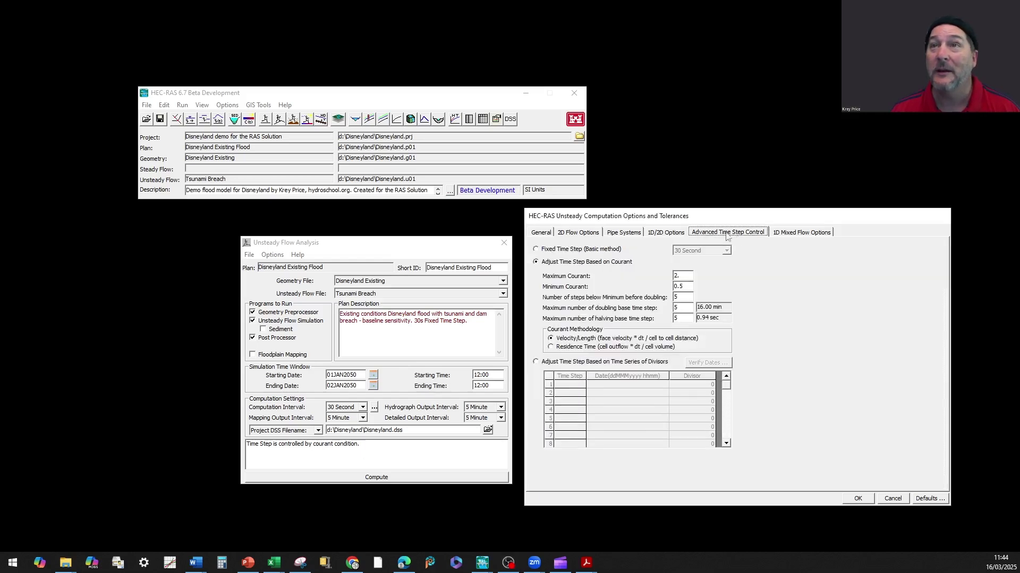
{"action": "left_click", "coordinate": [558, 254]}
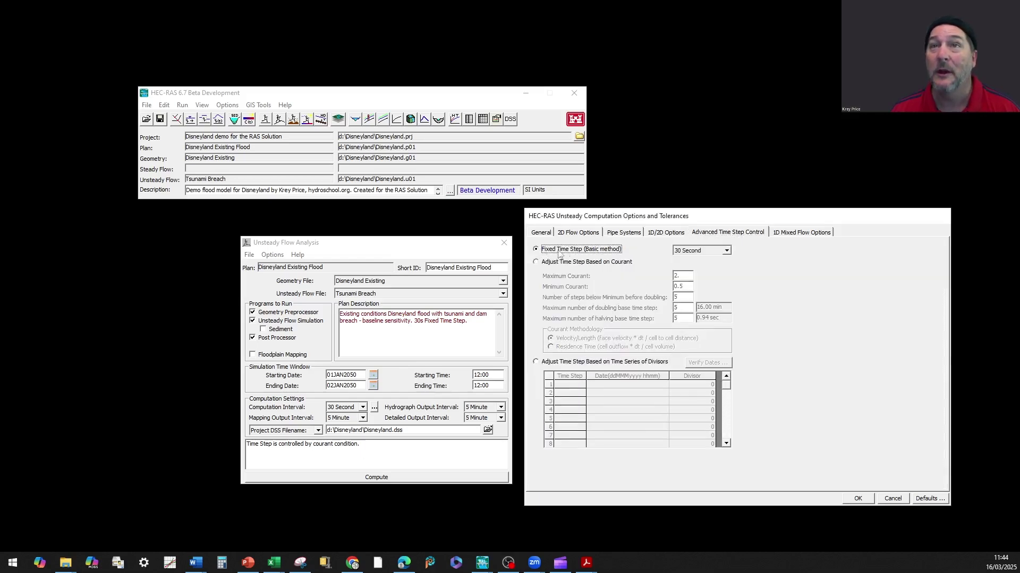
{"action": "left_click", "coordinate": [865, 499]}
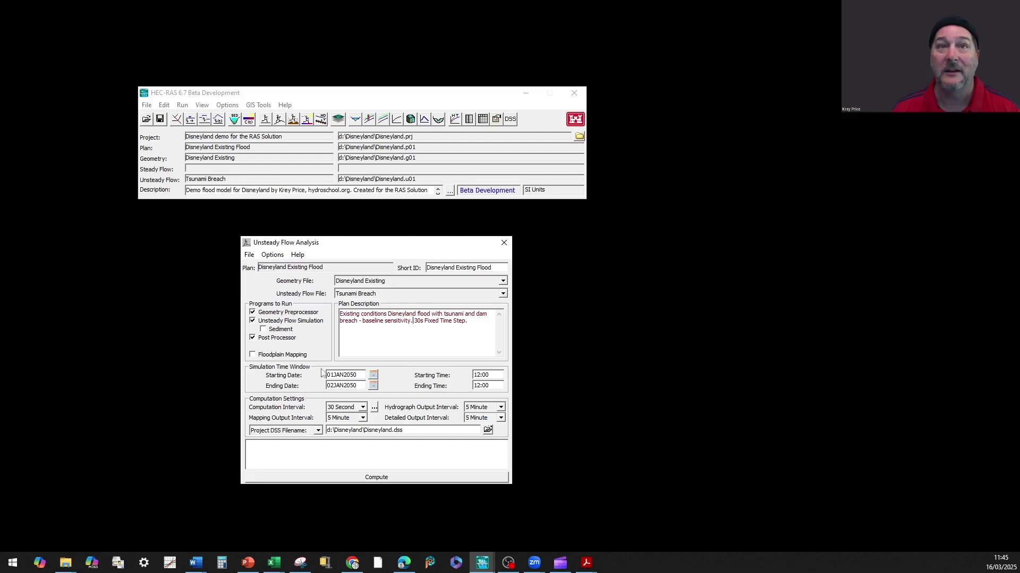
Step: Save the current plan, and save a copy of it titled Disneyland Project Flood in the Disneyland folder
{"action": "left_click", "coordinate": [249, 254]}
{"action": "left_click", "coordinate": [272, 291]}
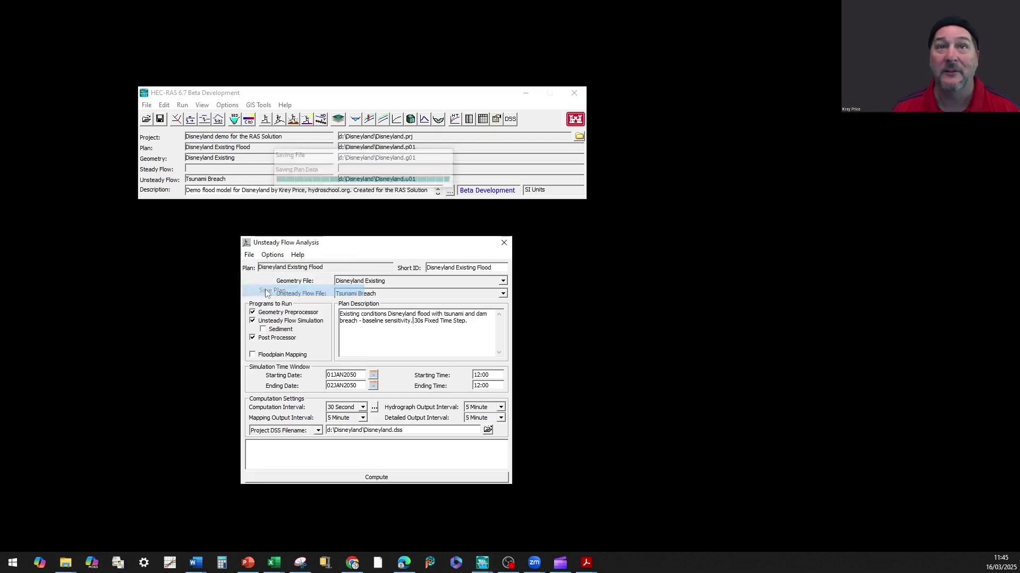
{"action": "left_click", "coordinate": [249, 255]}
{"action": "left_click", "coordinate": [279, 302]}
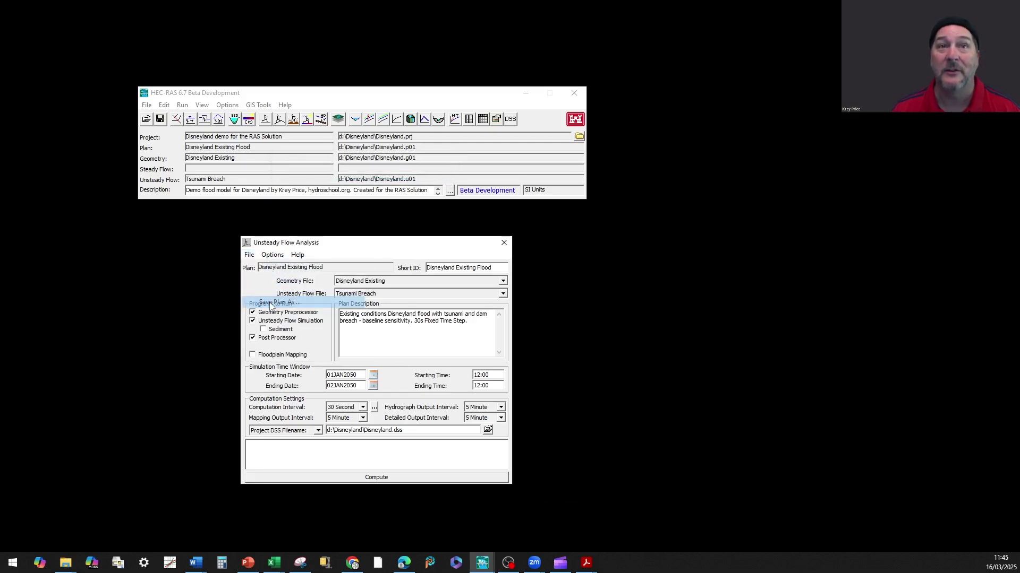
{"action": "left_click", "coordinate": [568, 275]}
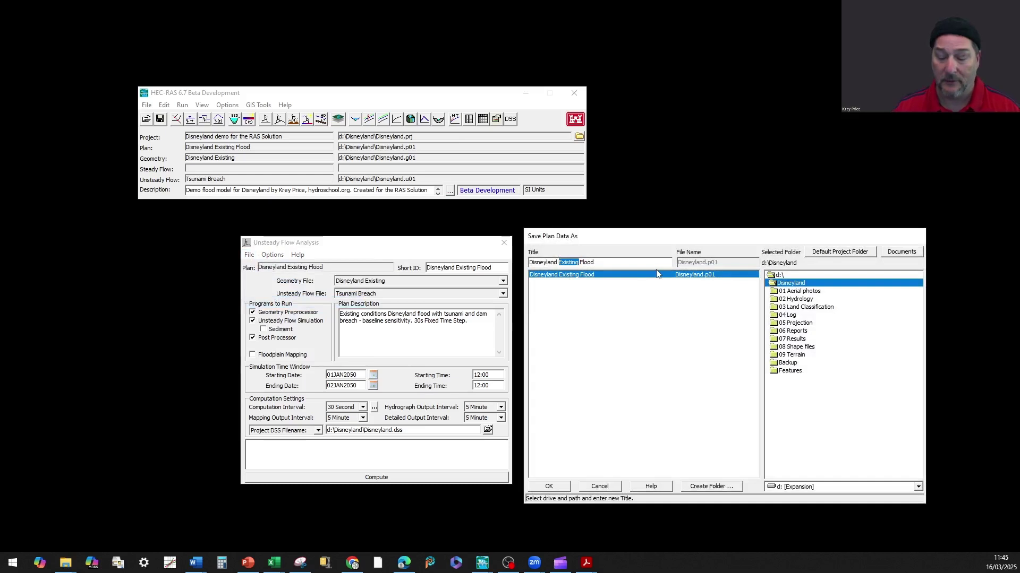
{"action": "type", "text": "Project"}
{"action": "key", "text": "ctrl+shift+Left"}
{"action": "key", "text": "ctrl+shift+Left"}
{"action": "key", "text": "ctrl+shift+Left"}
{"action": "key", "text": "ctrl+c"}
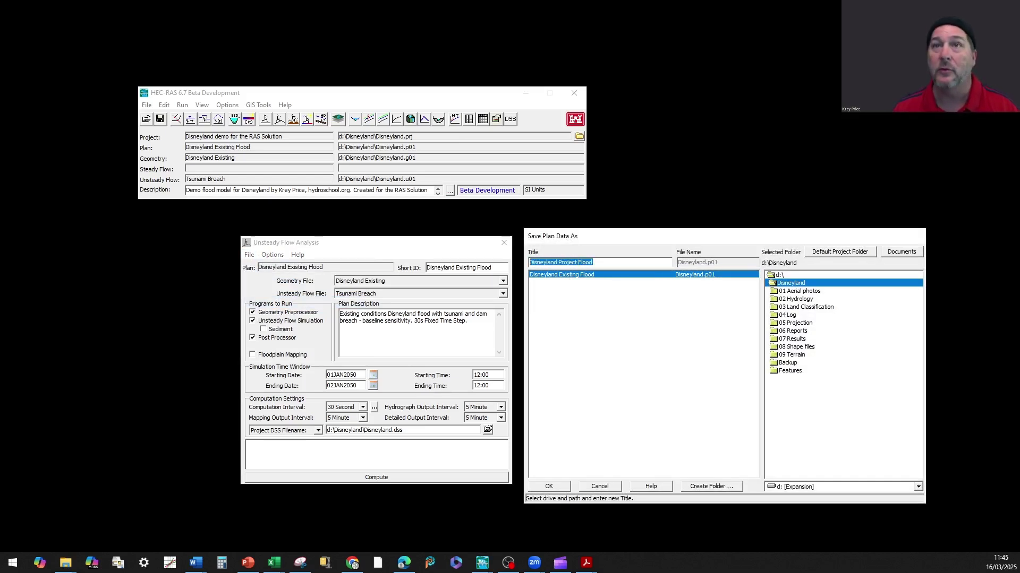
{"action": "left_click", "coordinate": [549, 486]}
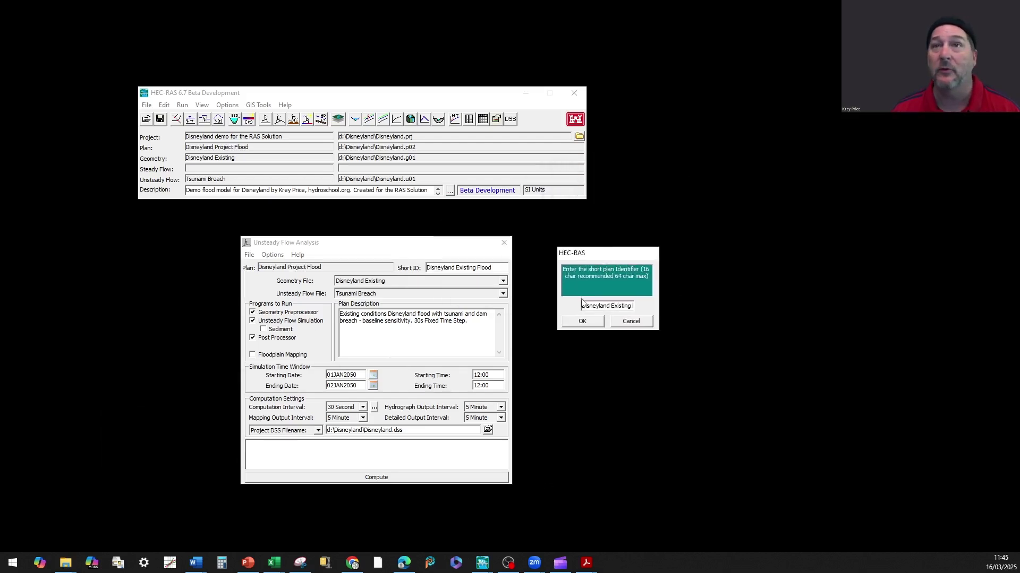
Step: Set the short plan identifier to Disneyland Project Flood, and replace Existing with Project at the start of the plan description
{"action": "key", "text": "shift+End"}
{"action": "key", "text": "Delete"}
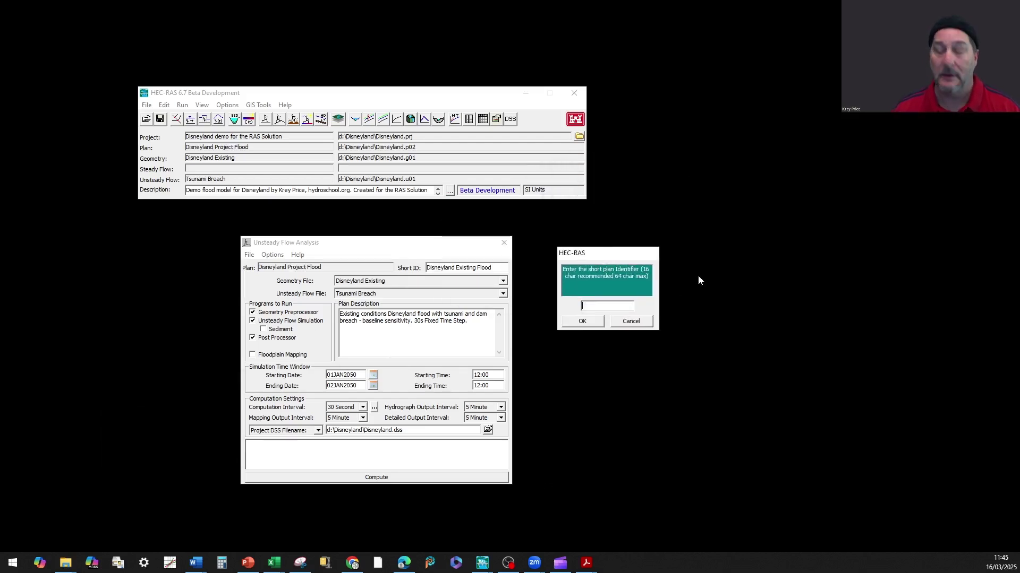
{"action": "key", "text": "ctrl+v"}
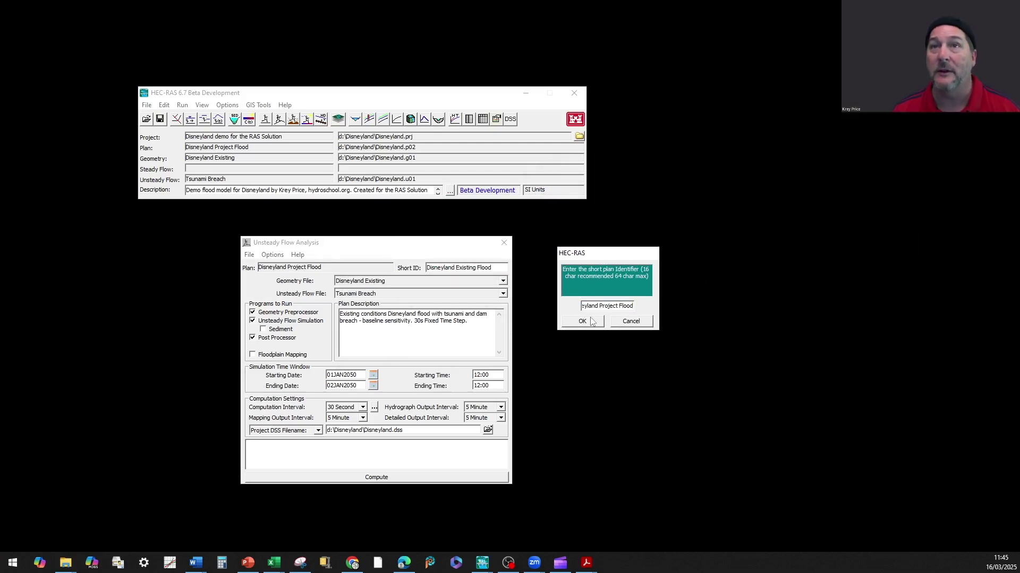
{"action": "key", "text": "Return"}
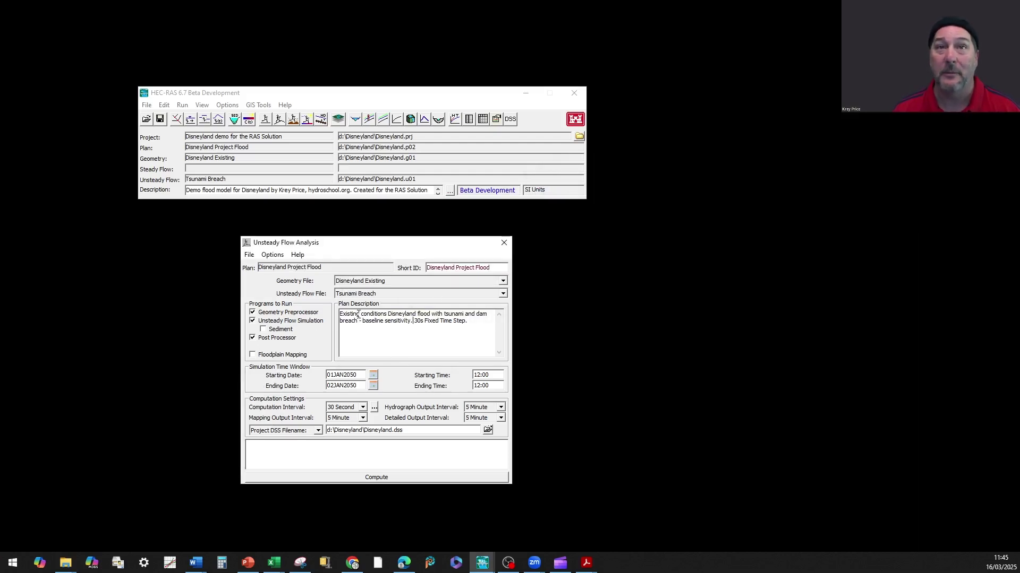
{"action": "key", "text": "shift+Home"}
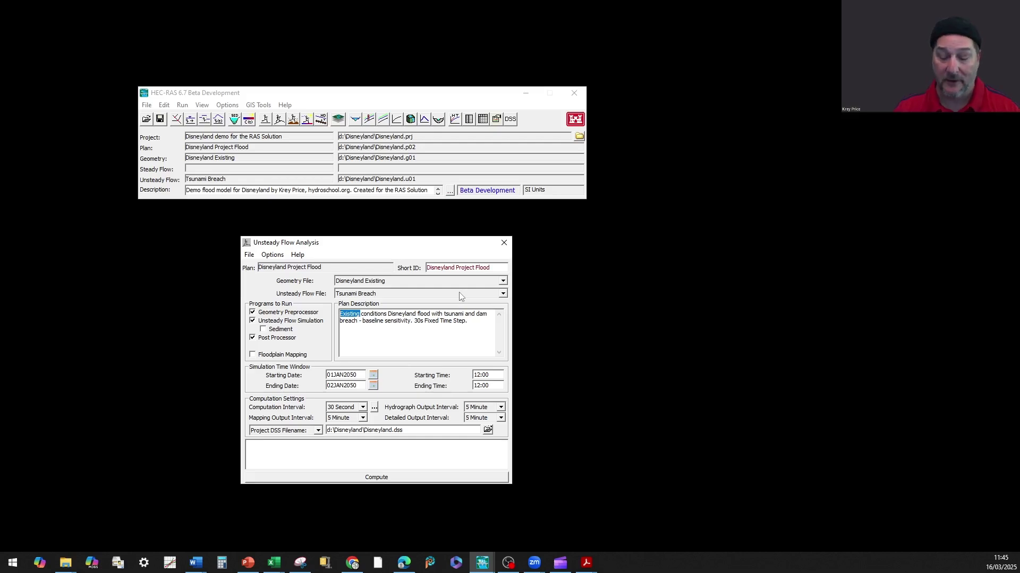
{"action": "type", "text": "Project"}
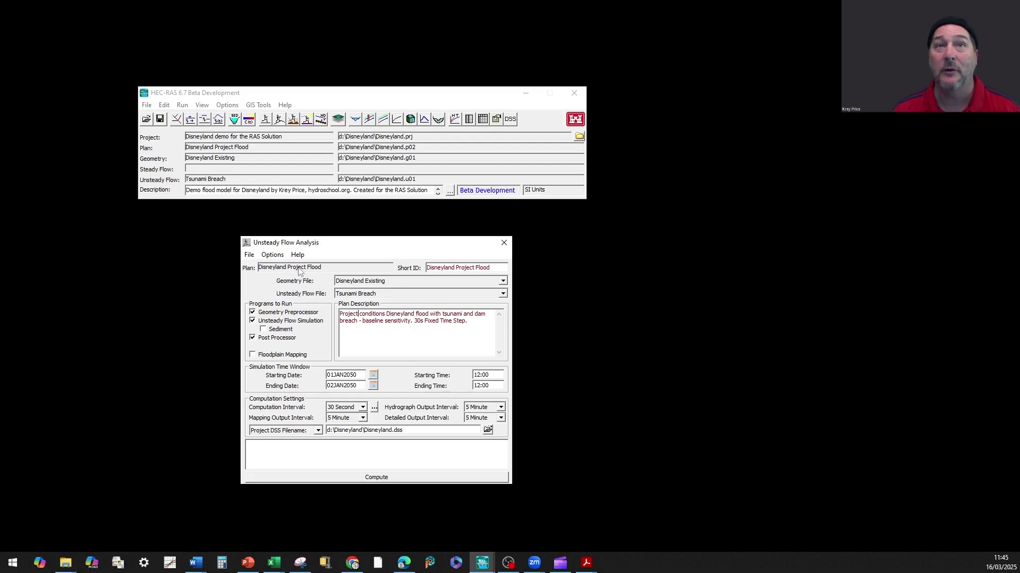
Step: Assign the Disneyland Project geometry to the plan, save the plan, and close the unsteady flow analysis window
{"action": "left_click", "coordinate": [502, 282]}
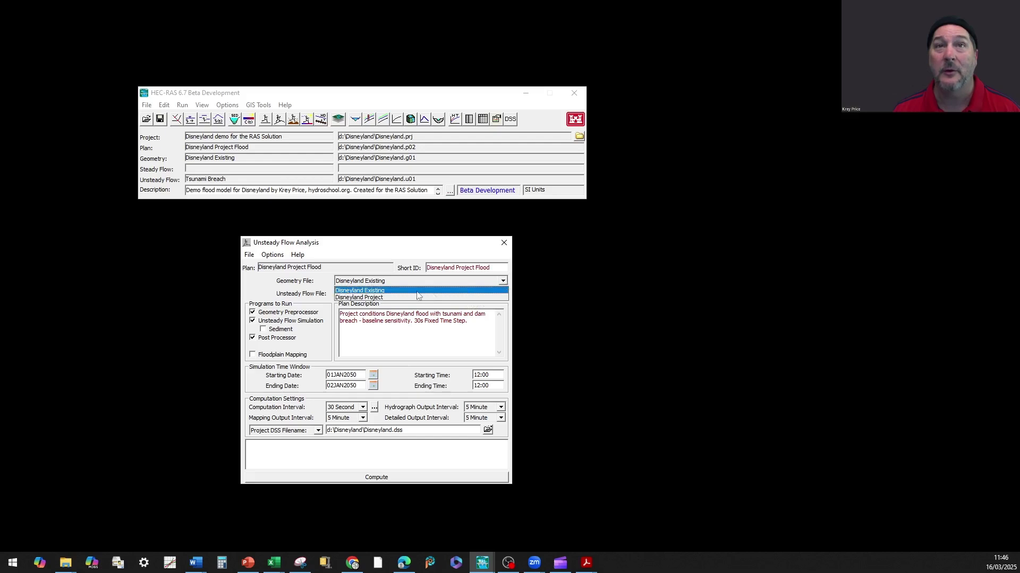
{"action": "left_click", "coordinate": [401, 298]}
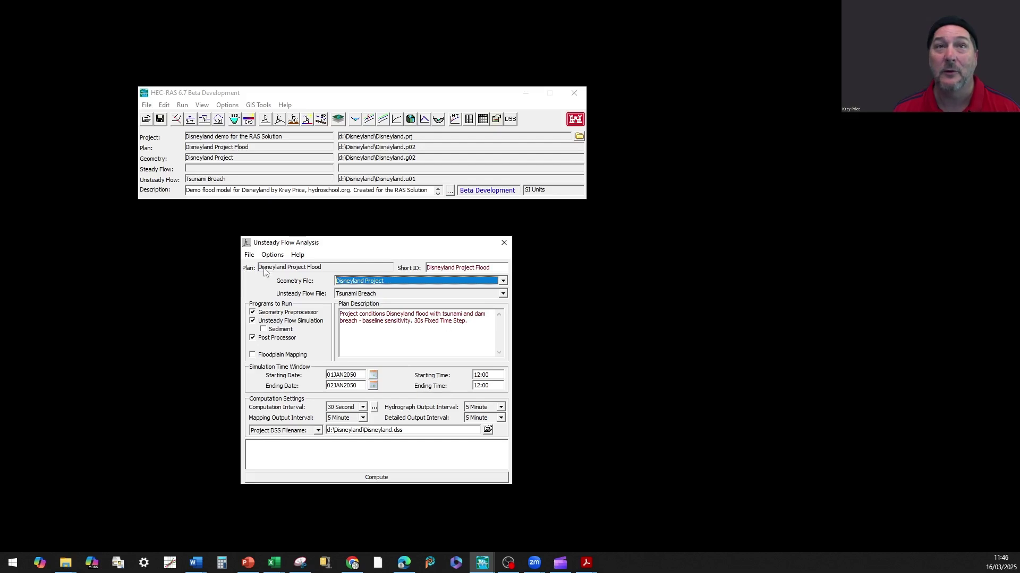
{"action": "left_click", "coordinate": [249, 254]}
{"action": "left_click", "coordinate": [266, 293]}
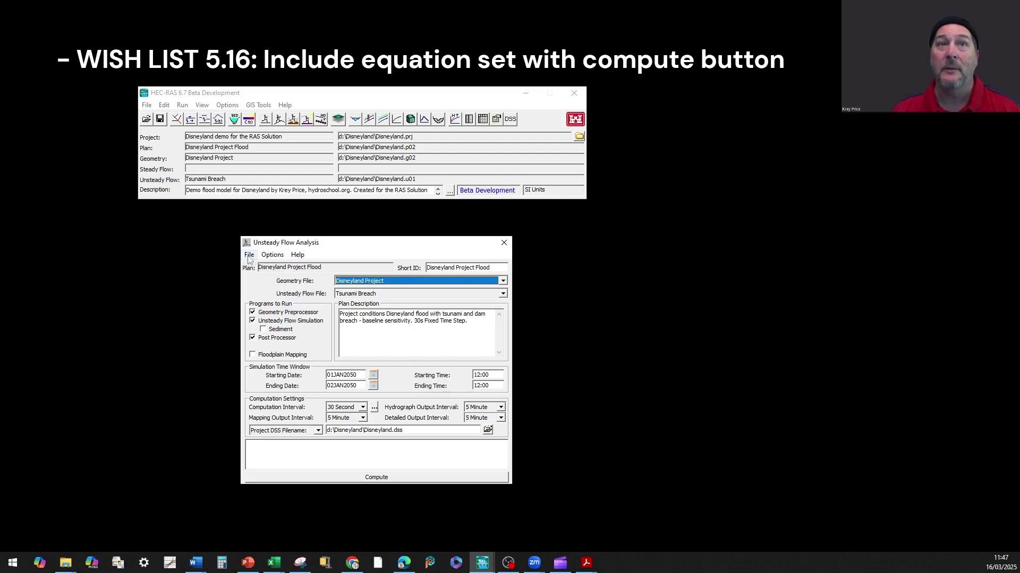
{"action": "left_click", "coordinate": [504, 242]}
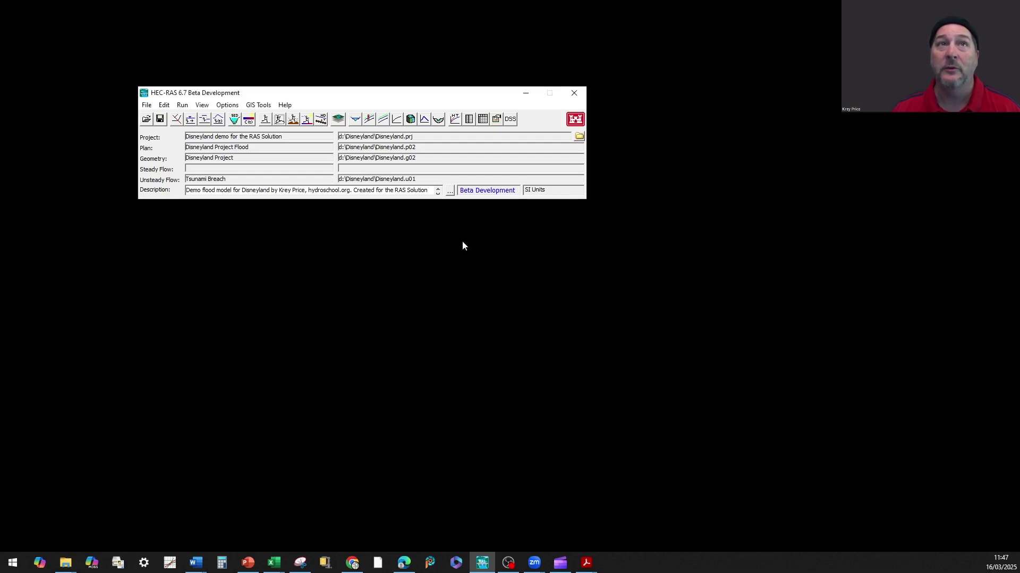
Step: Try to run the Disneyland Existing Flood and Disneyland Project Flood plans as a batch, and close the error report
{"action": "left_click", "coordinate": [182, 105]}
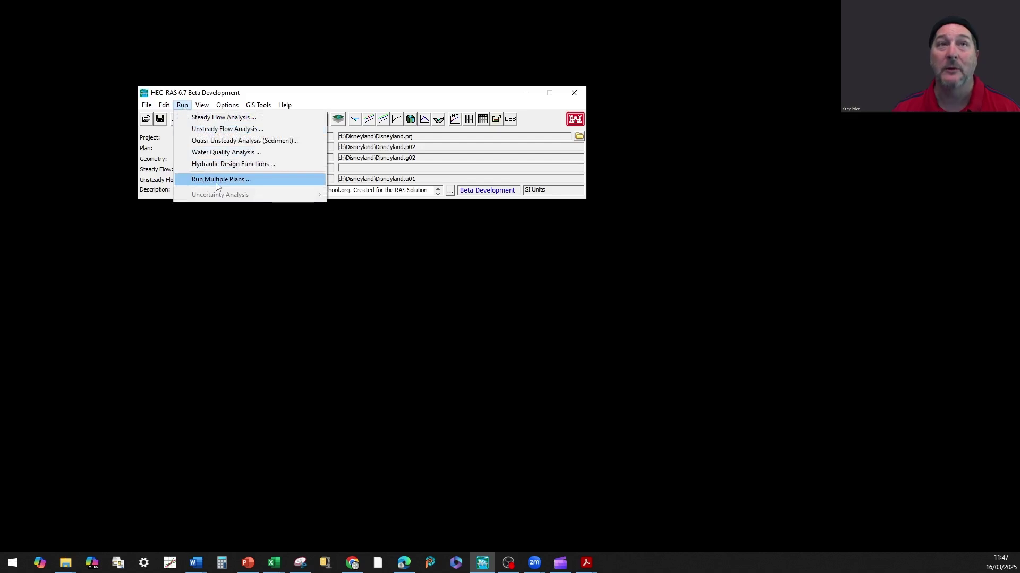
{"action": "left_click", "coordinate": [222, 180]}
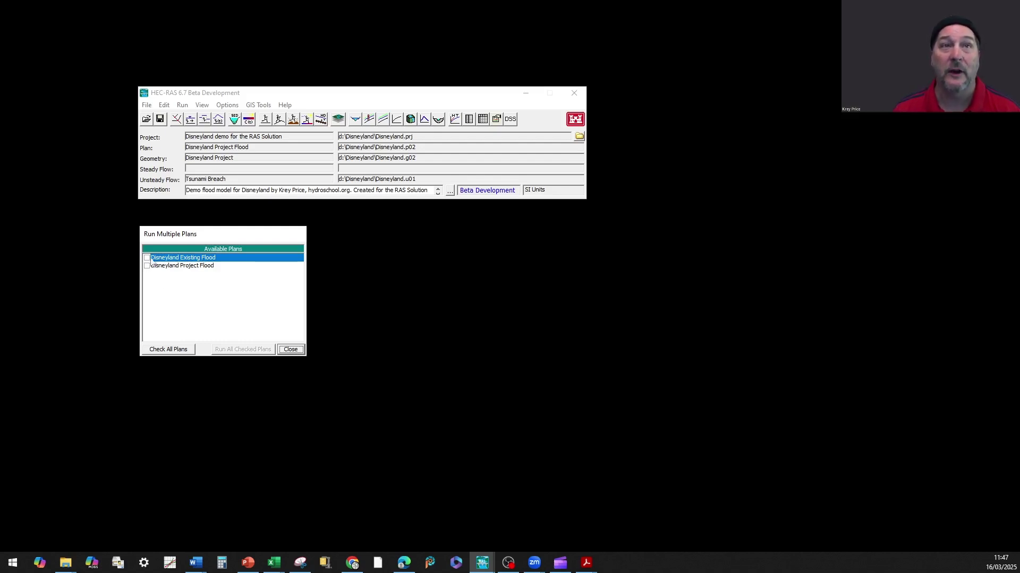
{"action": "left_click", "coordinate": [168, 348]}
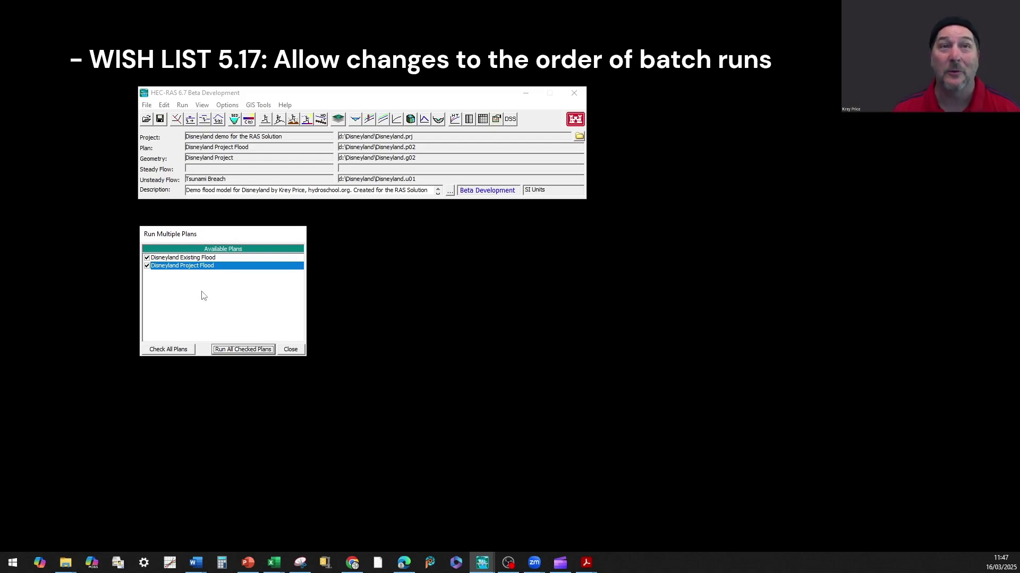
{"action": "left_click", "coordinate": [250, 352]}
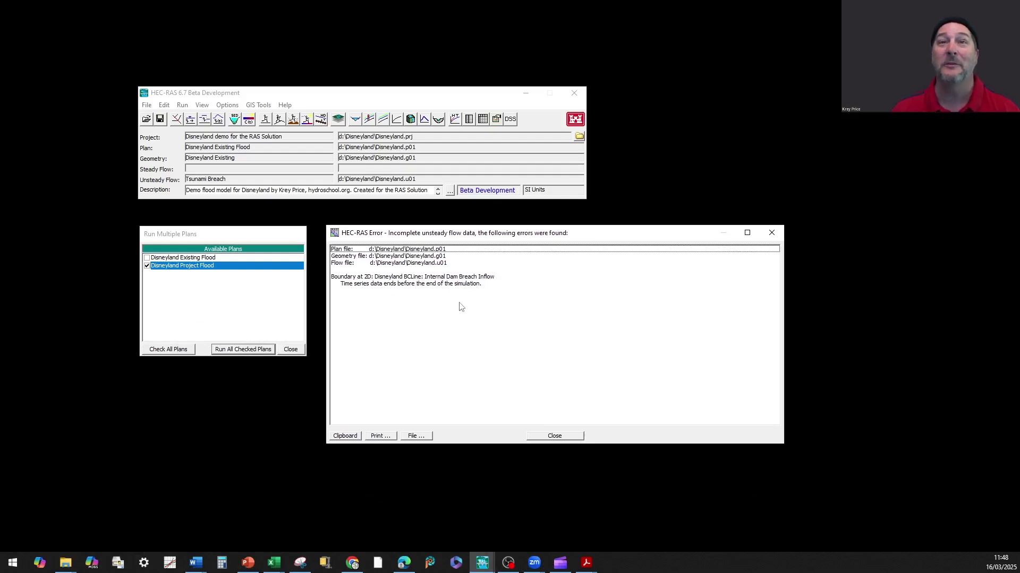
{"action": "left_click", "coordinate": [555, 436]}
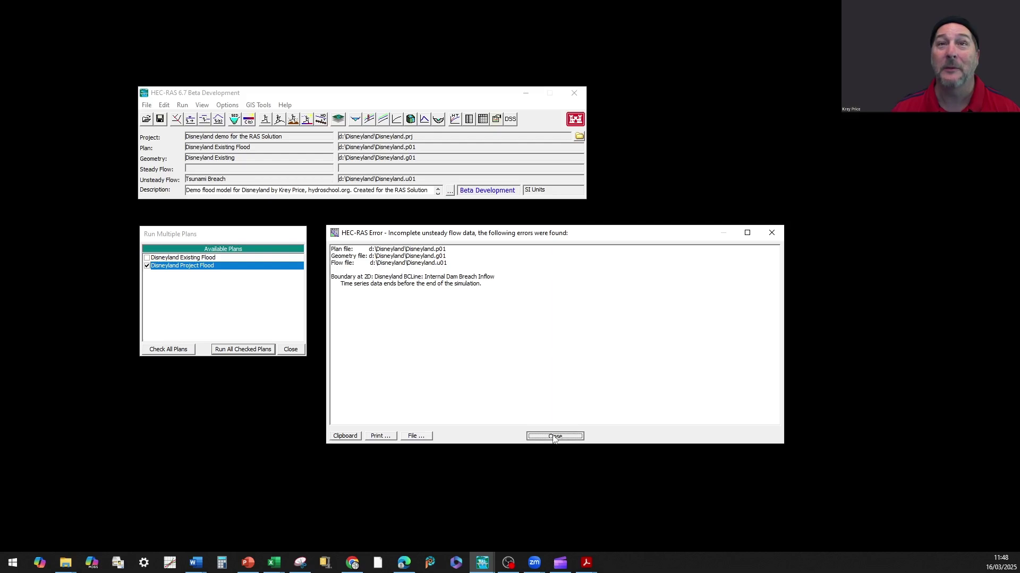
{"action": "left_click", "coordinate": [550, 437]}
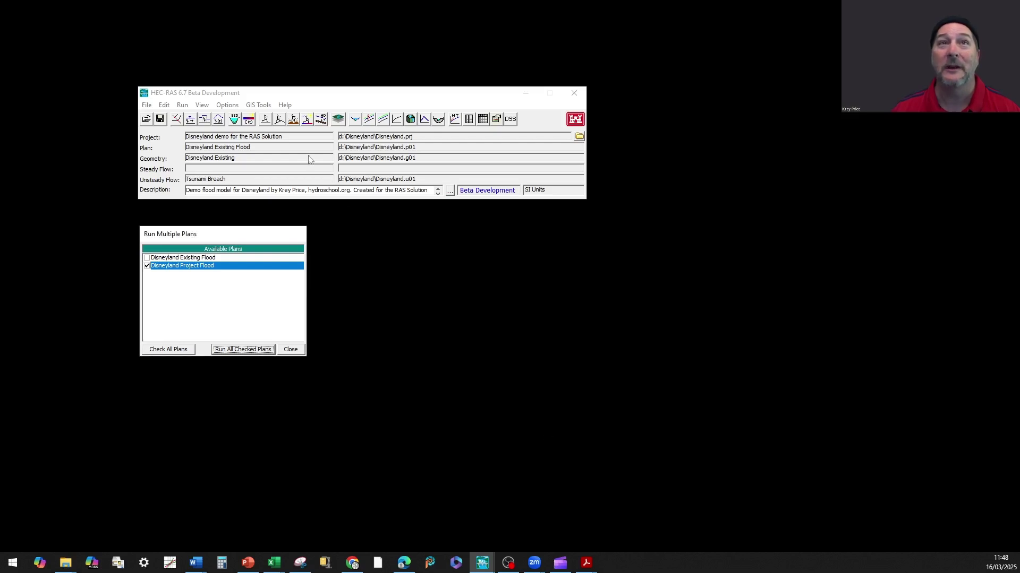
Step: Set the data time interval of the Internal Dam Breach Inflow flow hydrograph to 1 Hour, plot it to check, and accept
{"action": "left_click", "coordinate": [218, 120]}
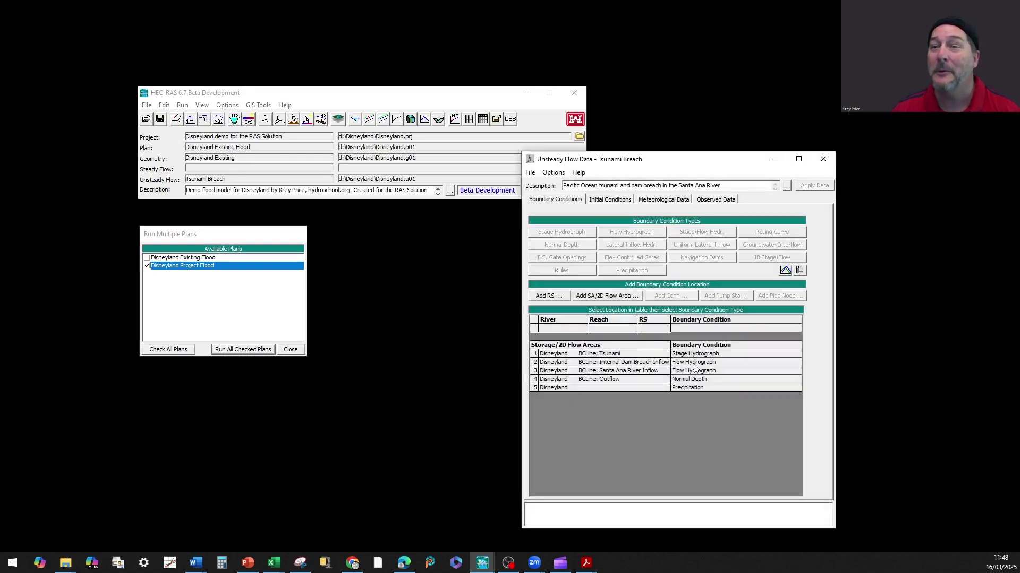
{"action": "double_click", "coordinate": [696, 362]}
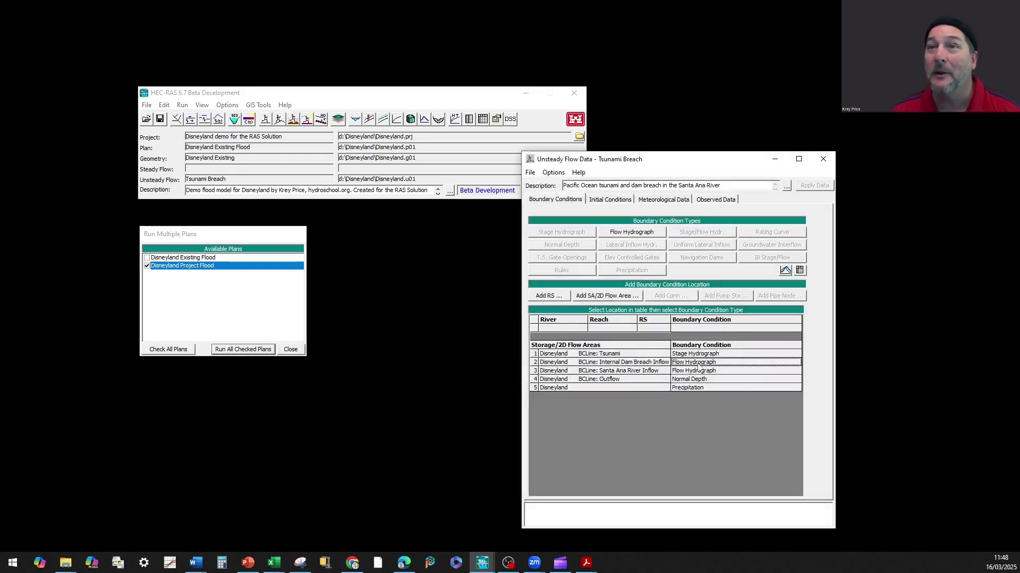
{"action": "left_click_drag", "start_coordinate": [571, 140], "coordinate": [301, 222]}
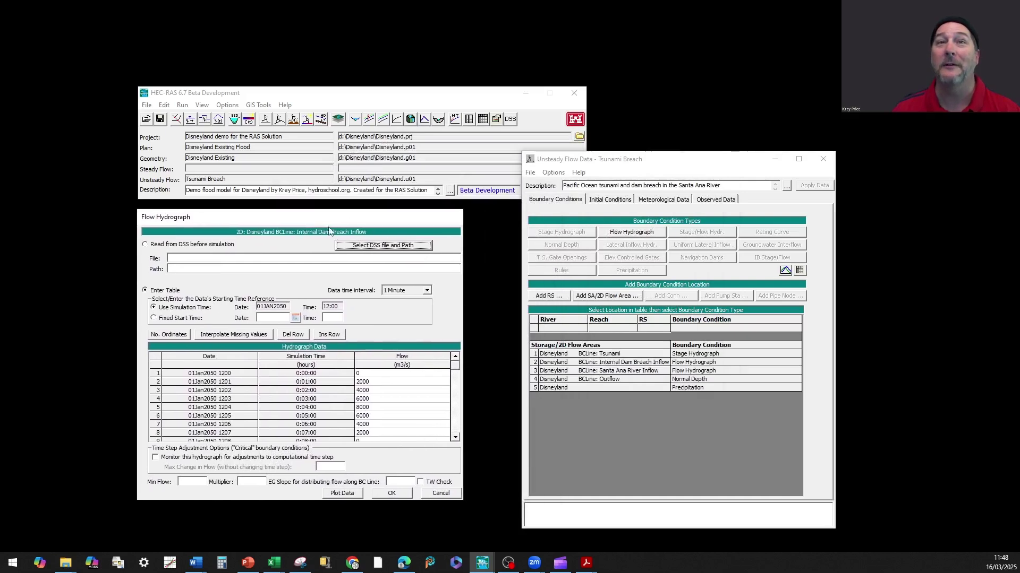
{"action": "left_click", "coordinate": [426, 291]}
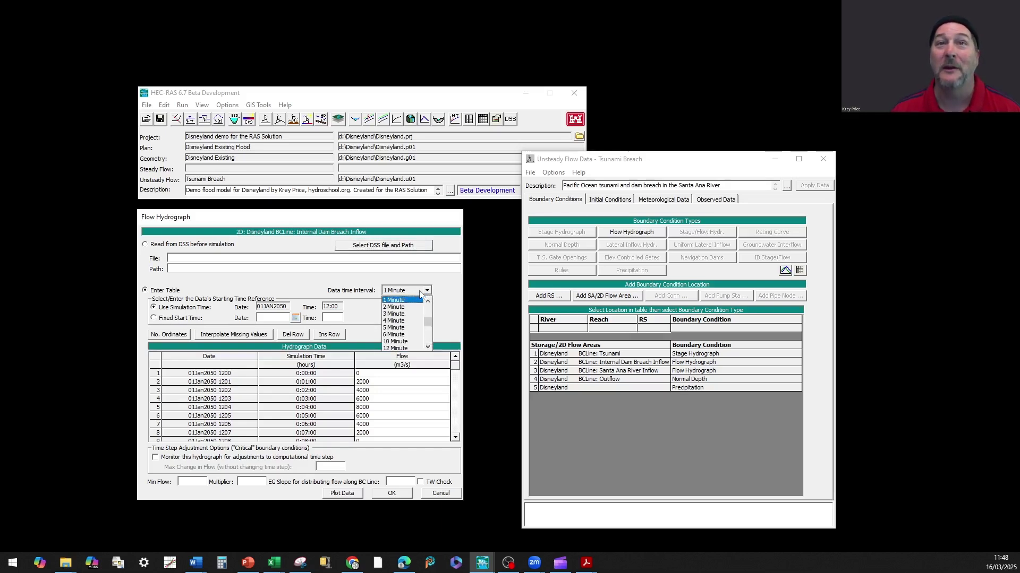
{"action": "scroll", "coordinate": [414, 329], "scroll_direction": "down", "scroll_amount": 3}
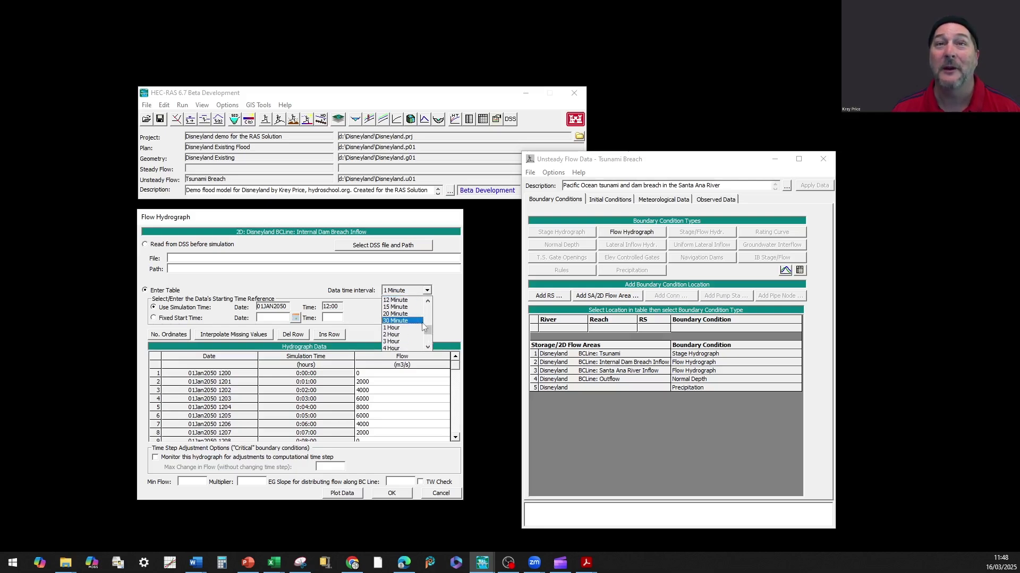
{"action": "left_click", "coordinate": [409, 320]}
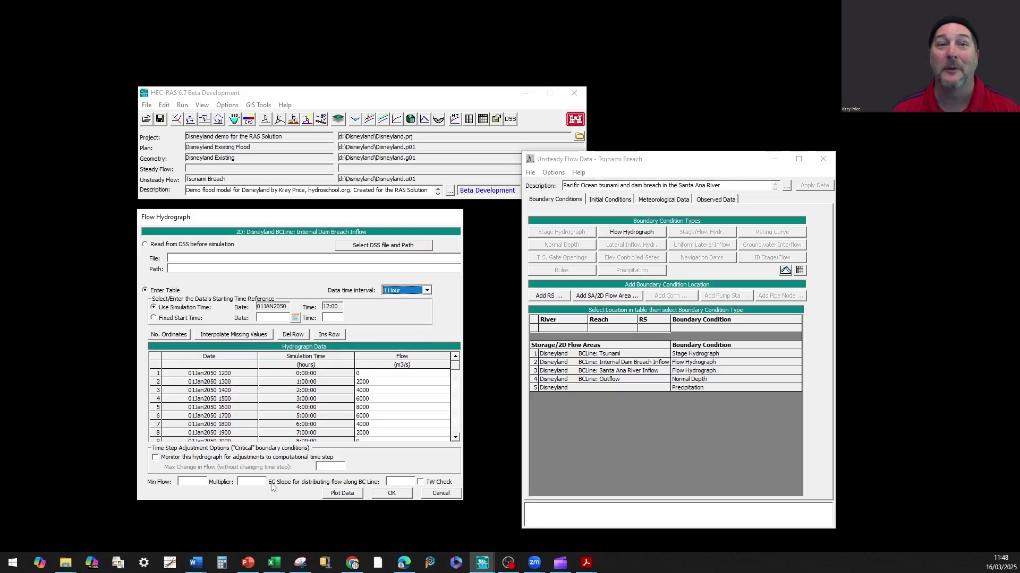
{"action": "left_click", "coordinate": [342, 494]}
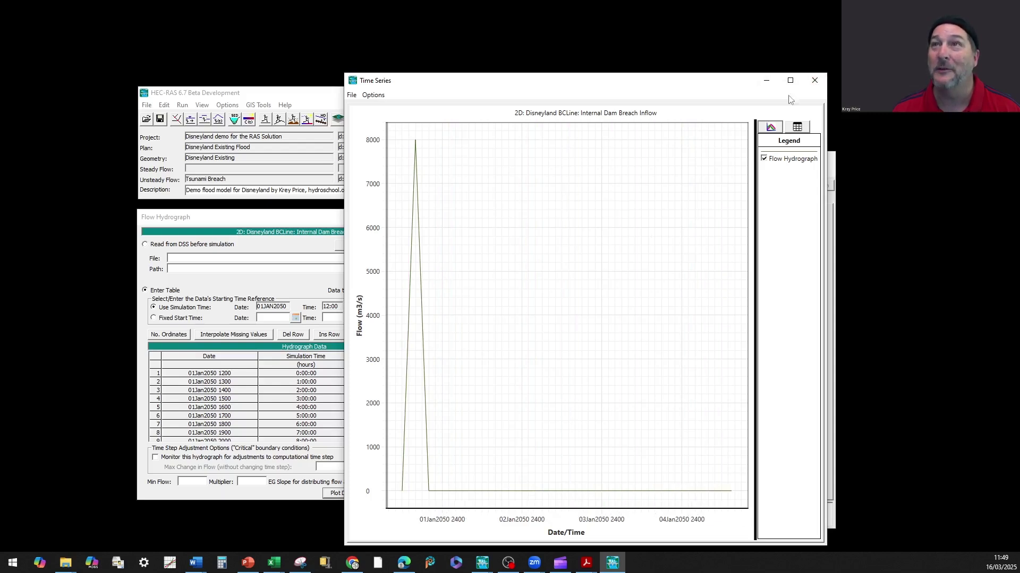
{"action": "left_click", "coordinate": [814, 80]}
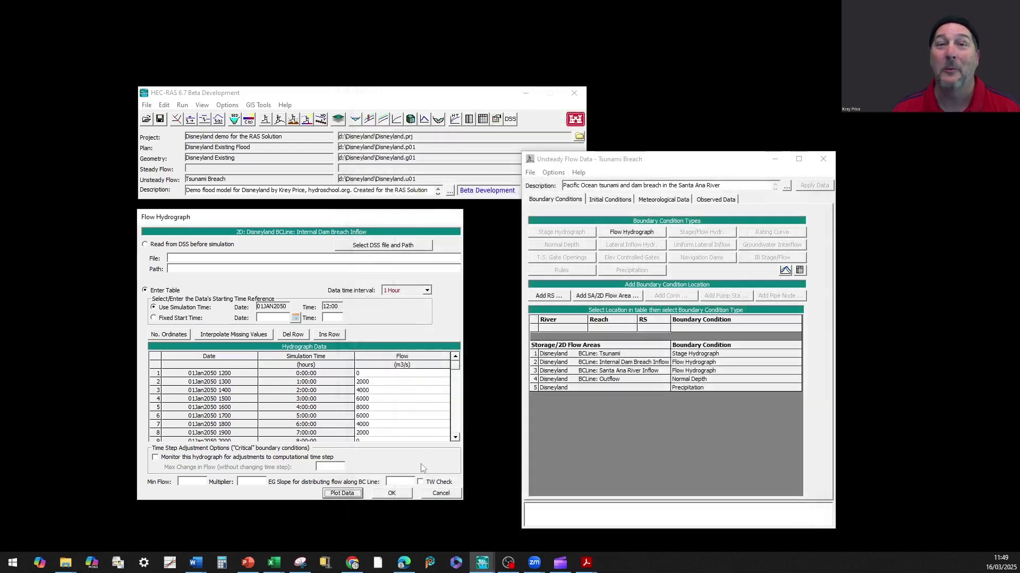
{"action": "left_click", "coordinate": [397, 495]}
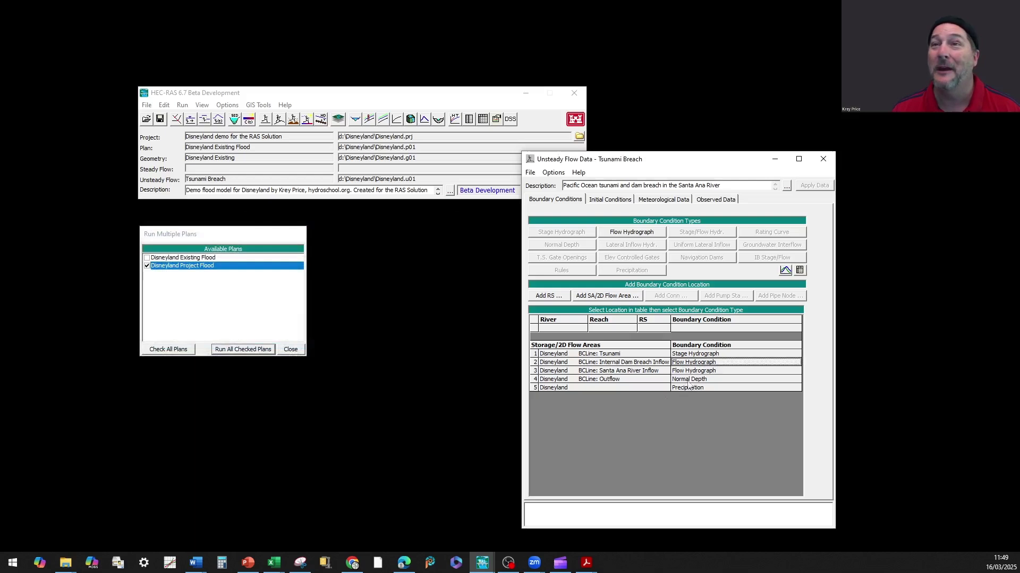
Step: Check the time intervals of the Tsunami stage, Santa Ana River Inflow and precipitation hydrographs, and close the unsteady flow data
{"action": "left_click", "coordinate": [696, 354]}
{"action": "double_click", "coordinate": [695, 356]}
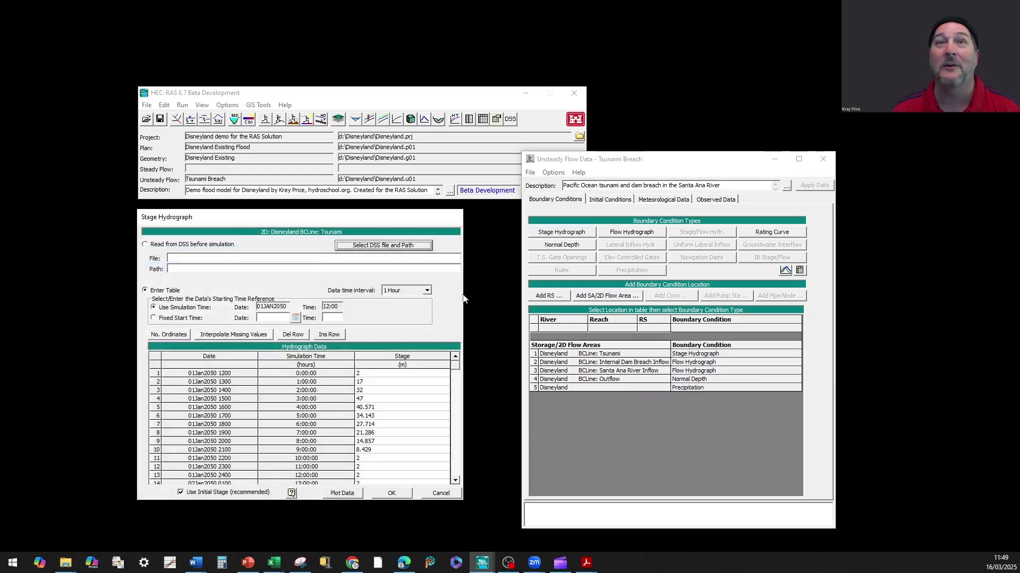
{"action": "left_click", "coordinate": [391, 493]}
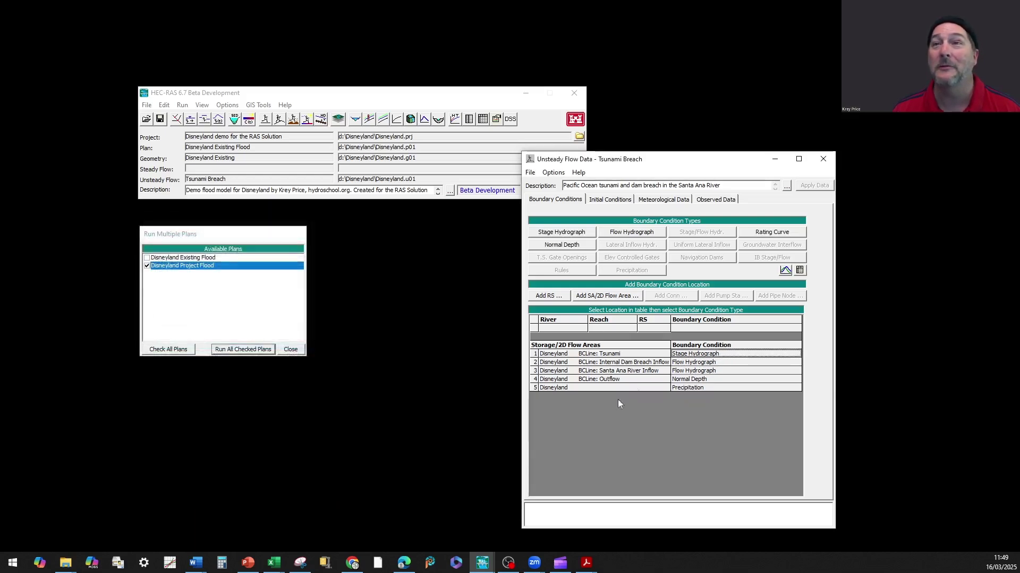
{"action": "double_click", "coordinate": [696, 370]}
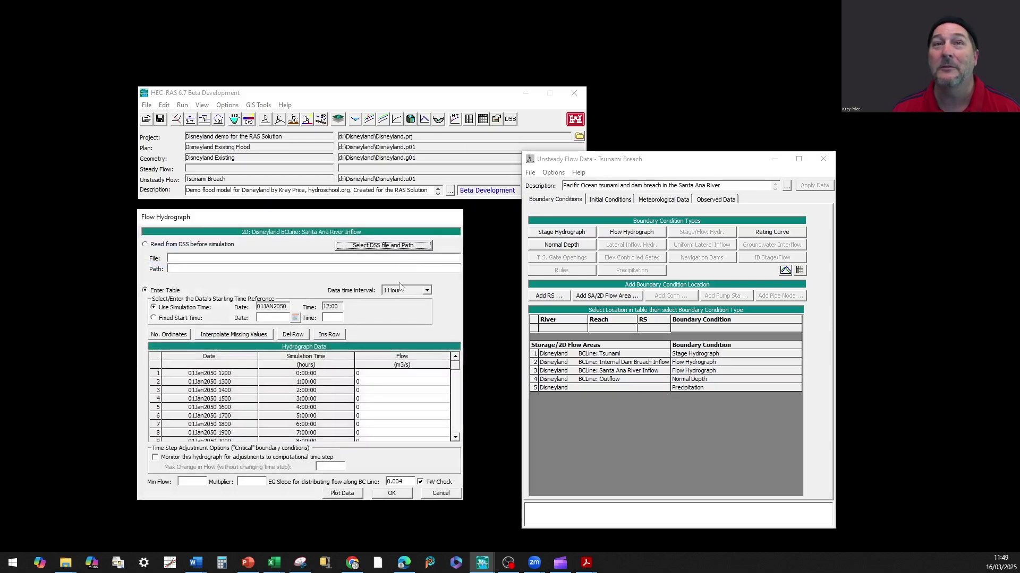
{"action": "left_click", "coordinate": [391, 493]}
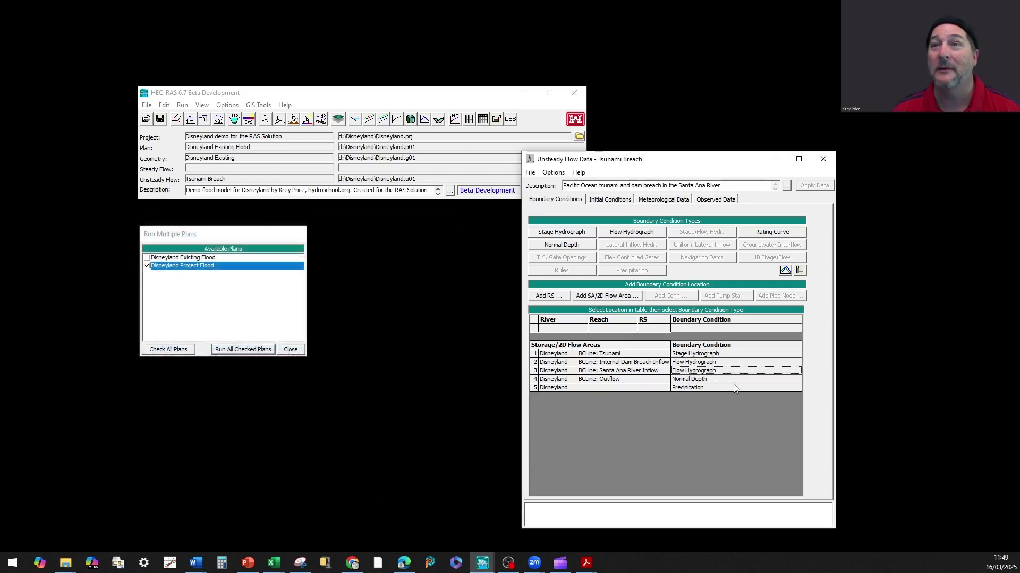
{"action": "left_click", "coordinate": [692, 389]}
{"action": "double_click", "coordinate": [690, 388]}
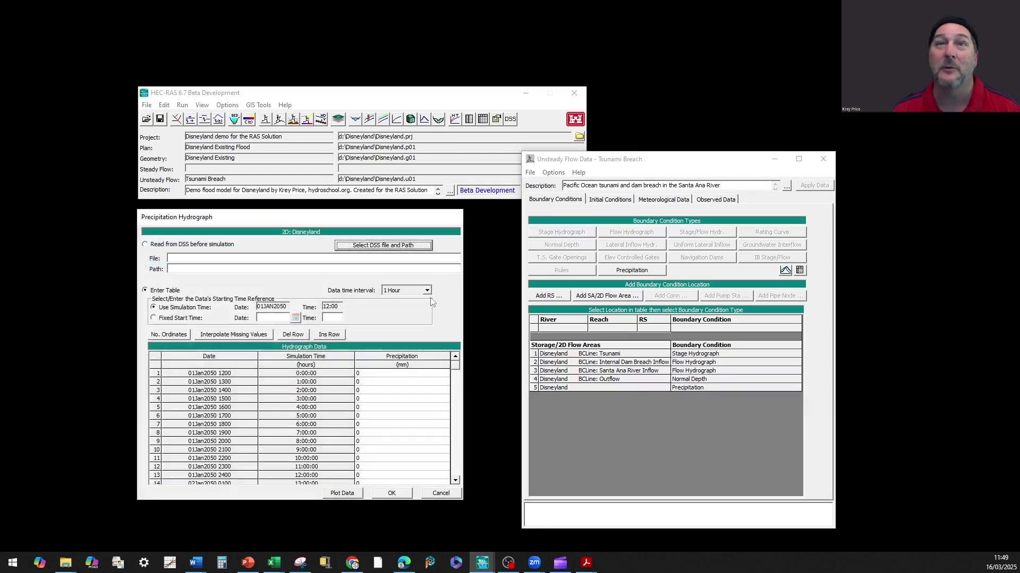
{"action": "left_click", "coordinate": [392, 494]}
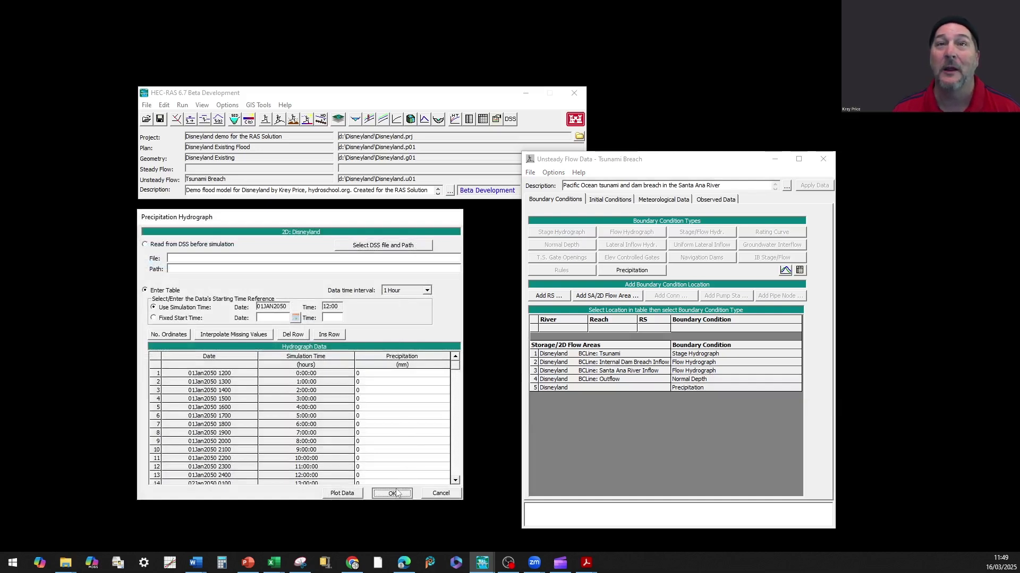
{"action": "left_click", "coordinate": [824, 162]}
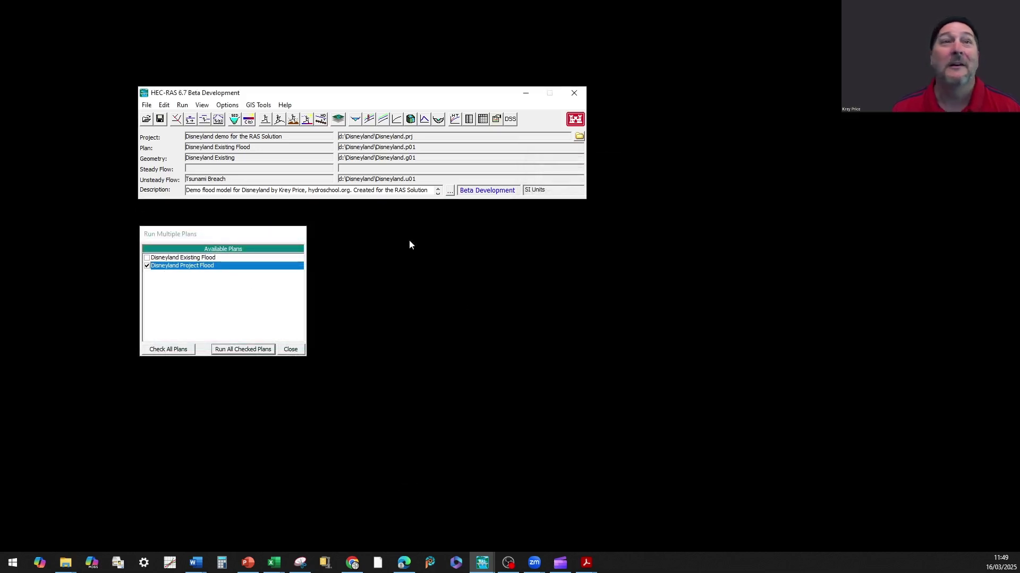
Step: Run all available plans as a batch again, saving the existing unsteady flow data
{"action": "left_click", "coordinate": [176, 350]}
{"action": "left_click", "coordinate": [235, 350]}
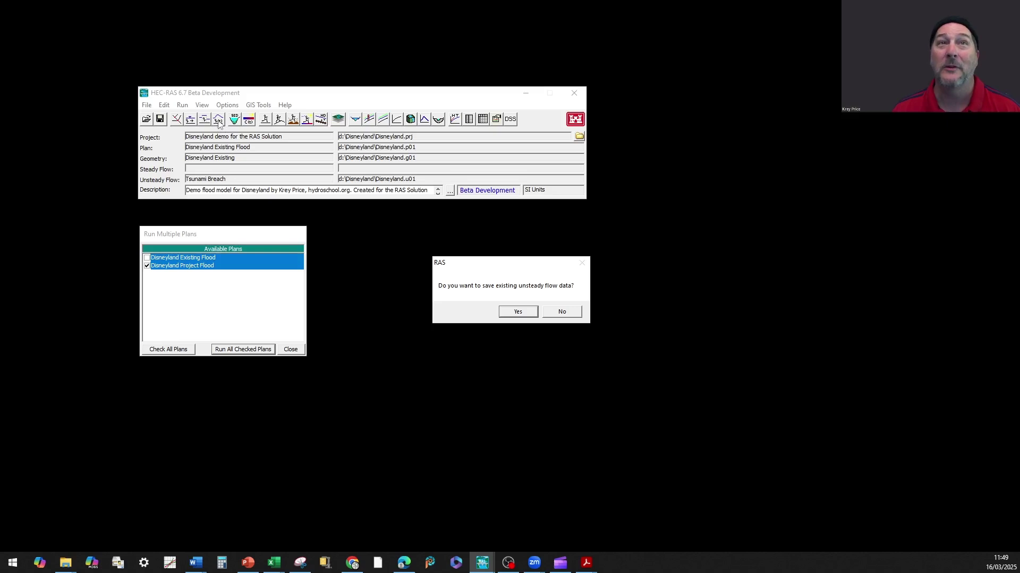
{"action": "left_click", "coordinate": [515, 313]}
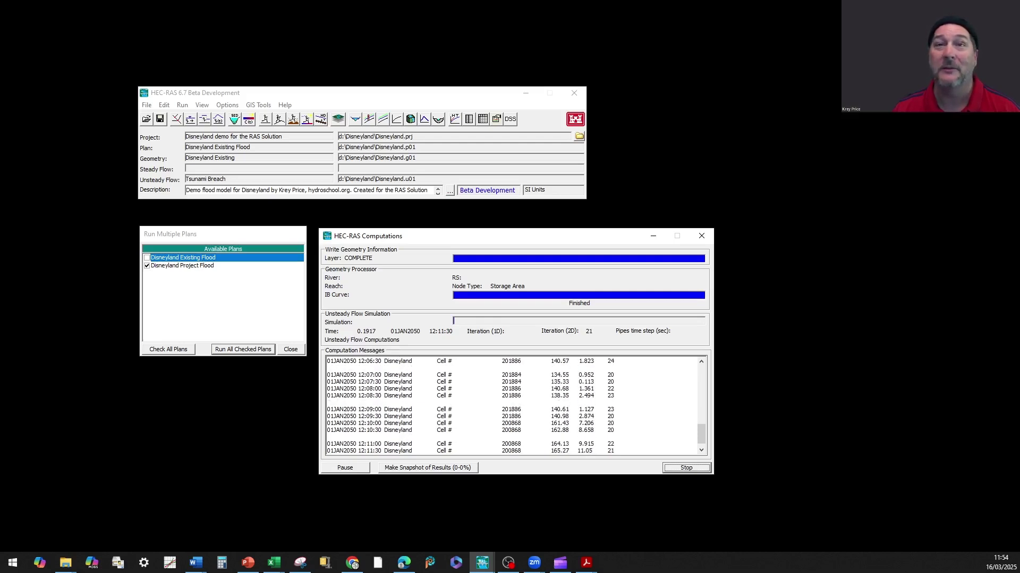
Step: Pause the Disneyland Existing Flood simulation and review its computation messages from the start through the unsteady input summary
{"action": "left_click", "coordinate": [350, 469]}
{"action": "left_click_drag", "start_coordinate": [701, 438], "coordinate": [713, 372]}
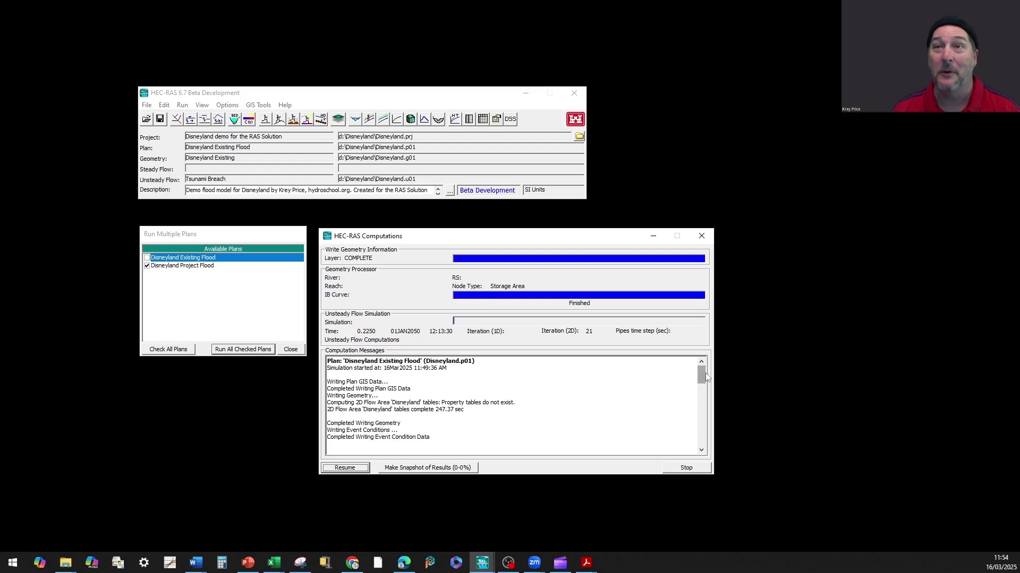
{"action": "left_click_drag", "start_coordinate": [705, 377], "coordinate": [704, 396]}
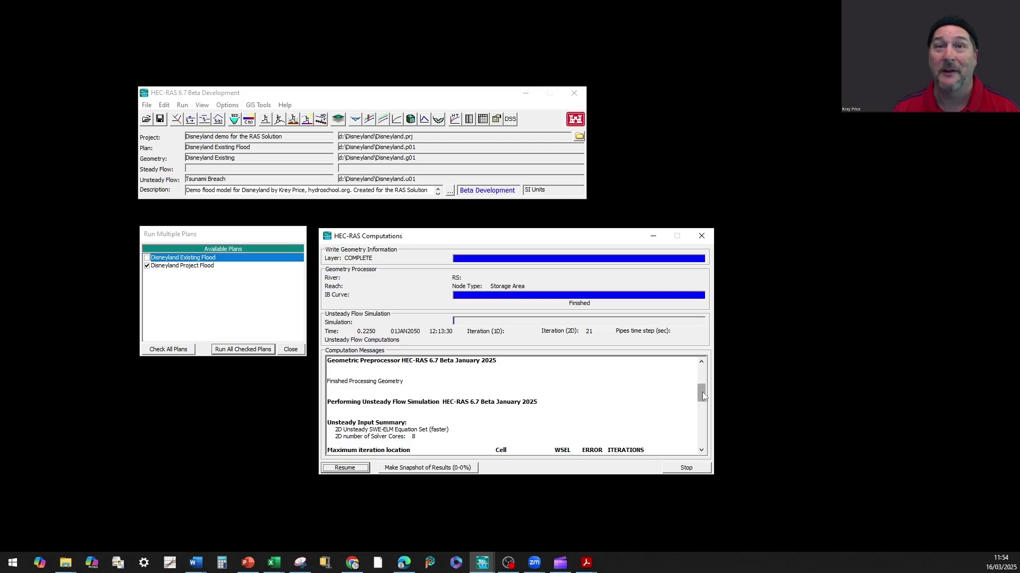
Step: Review the water surface errors and iterations in the maximum iteration table, and resume the Disneyland Existing Flood simulation
{"action": "scroll", "coordinate": [587, 393], "scroll_direction": "down", "scroll_amount": 3}
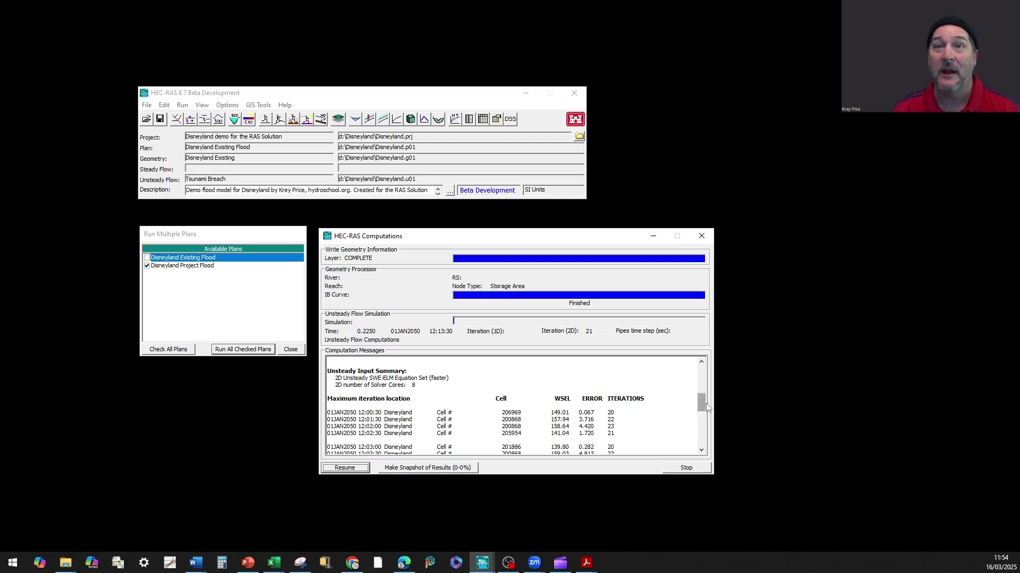
{"action": "scroll", "coordinate": [418, 394], "scroll_direction": "down", "scroll_amount": 1}
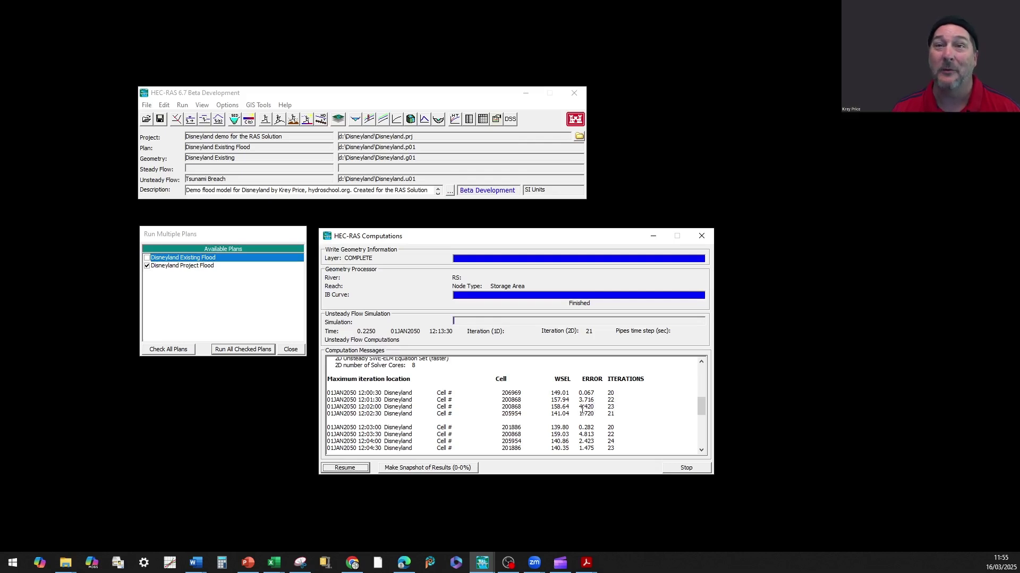
{"action": "left_click_drag", "start_coordinate": [580, 407], "coordinate": [596, 407]}
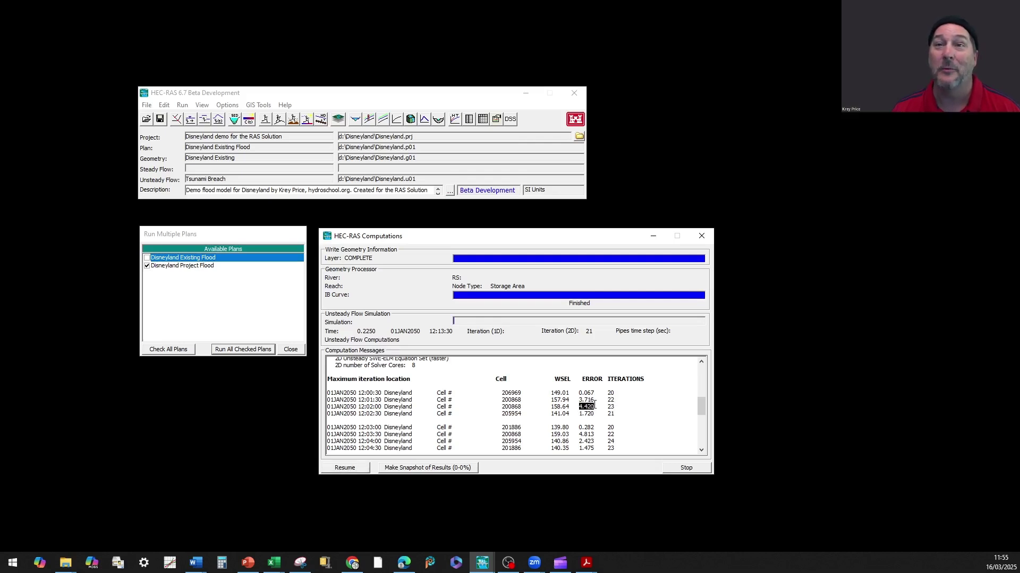
{"action": "left_click", "coordinate": [557, 408]}
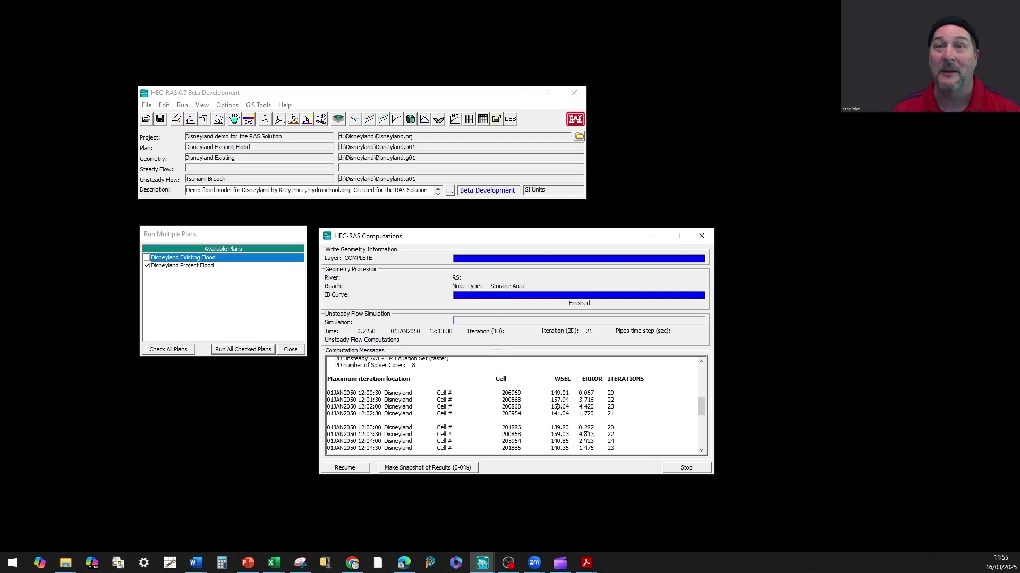
{"action": "left_click", "coordinate": [353, 469]}
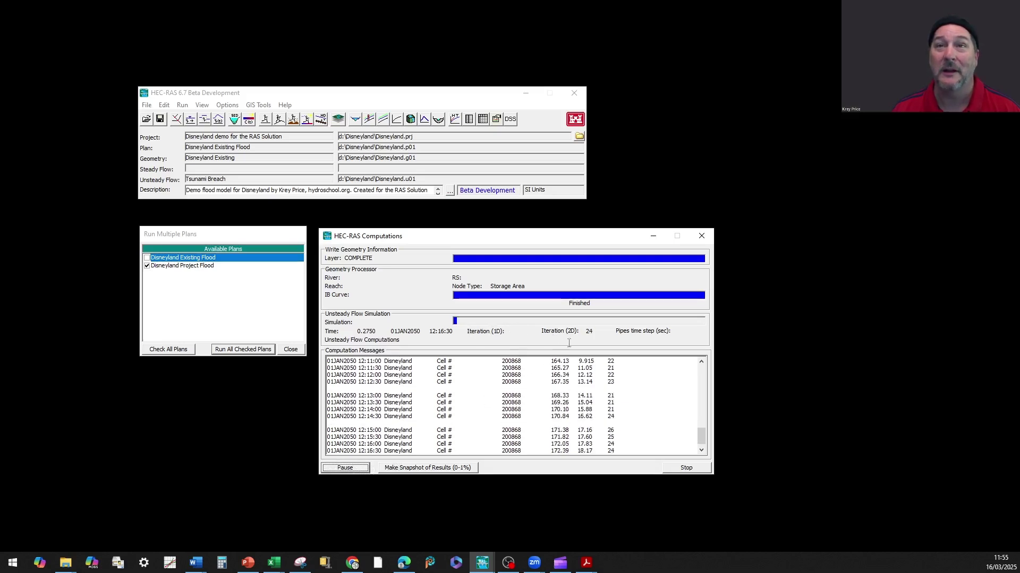
{"action": "key", "text": "alt+Tab"}
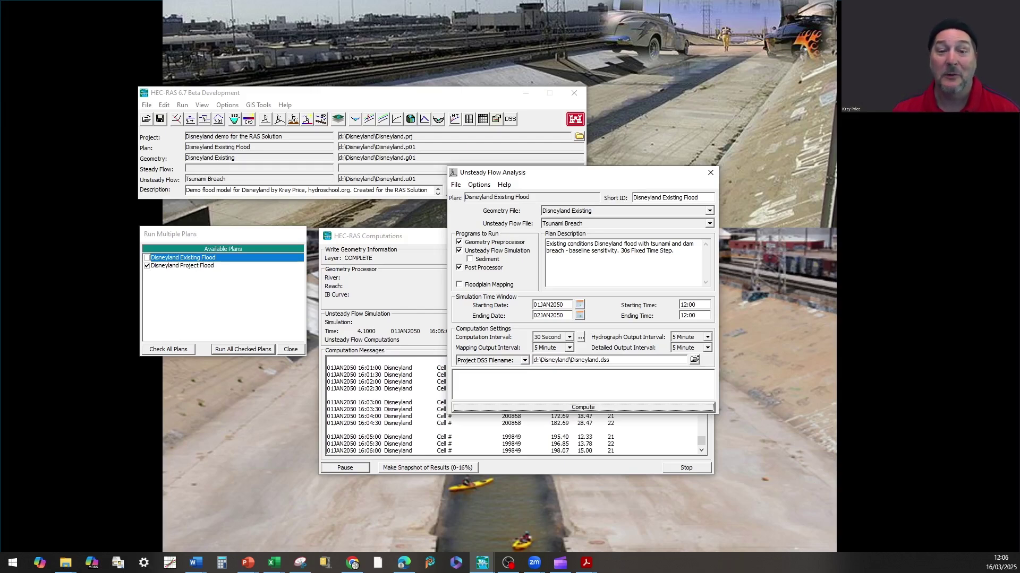
{"action": "left_click", "coordinate": [108, 412]}
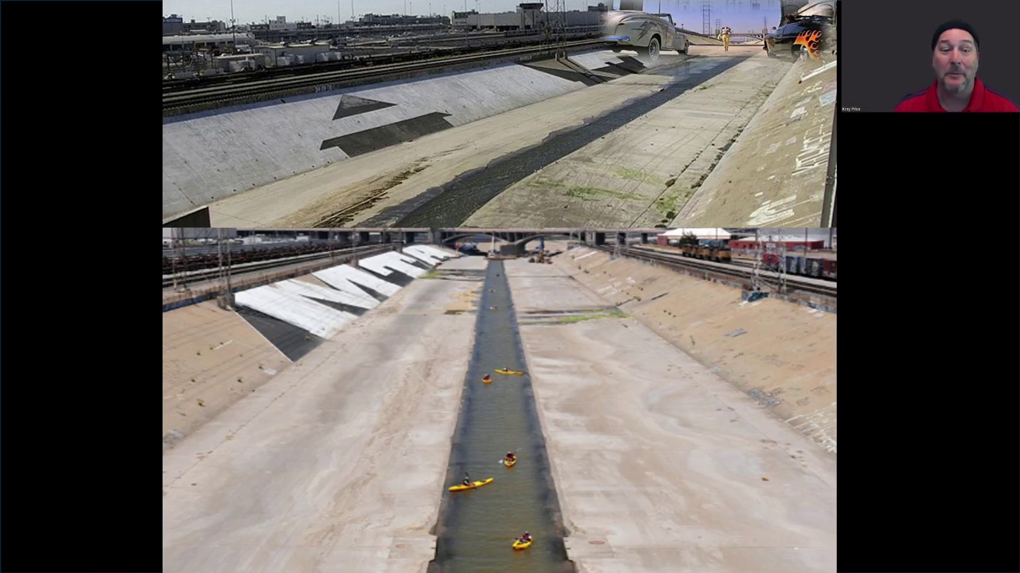
{"action": "left_click", "coordinate": [366, 416]}
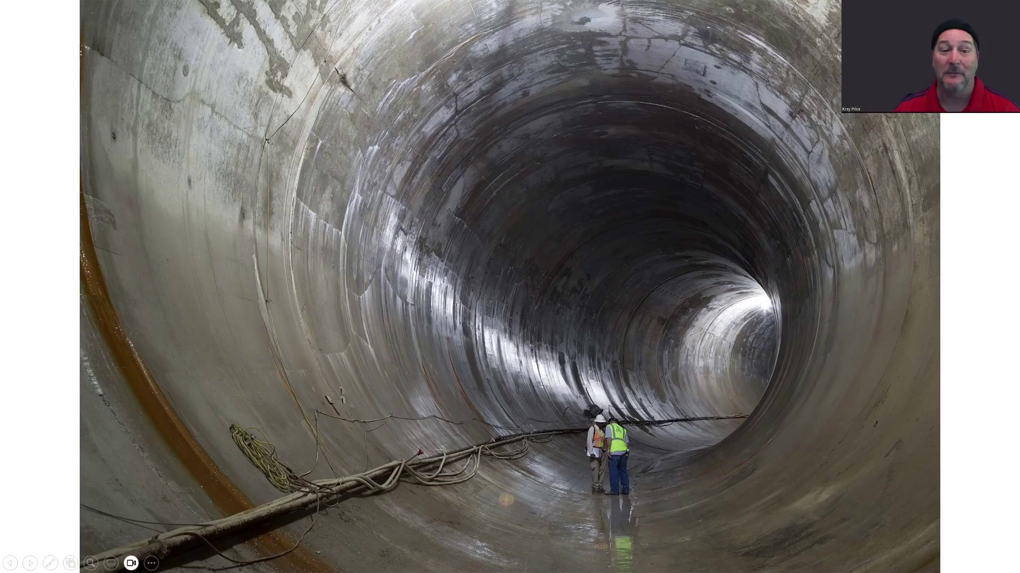
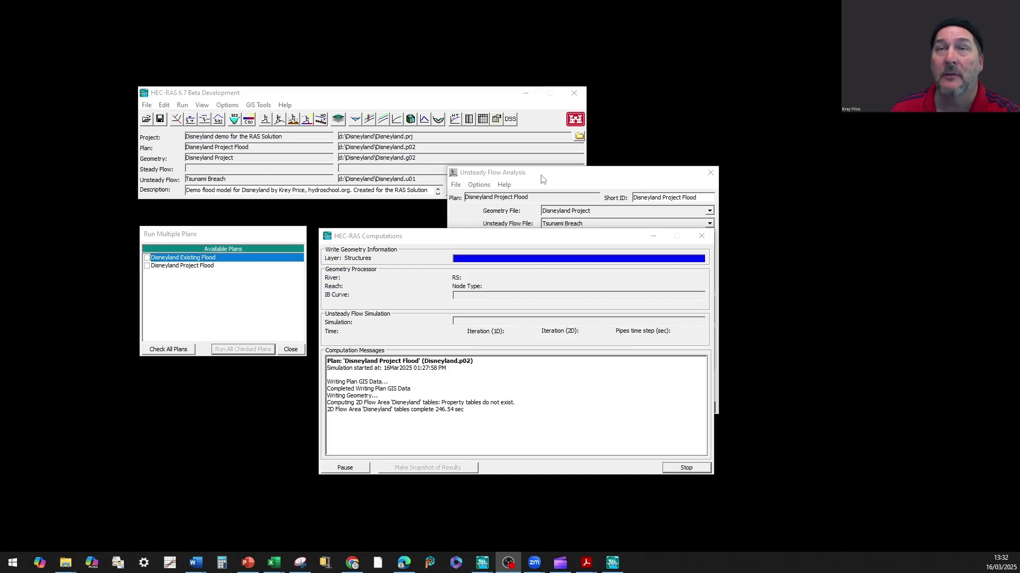
Step: Move the Unsteady Flow Analysis window clear of the computations window and load the Disneyland Existing Flood plan
{"action": "left_click_drag", "start_coordinate": [543, 179], "coordinate": [694, 100]}
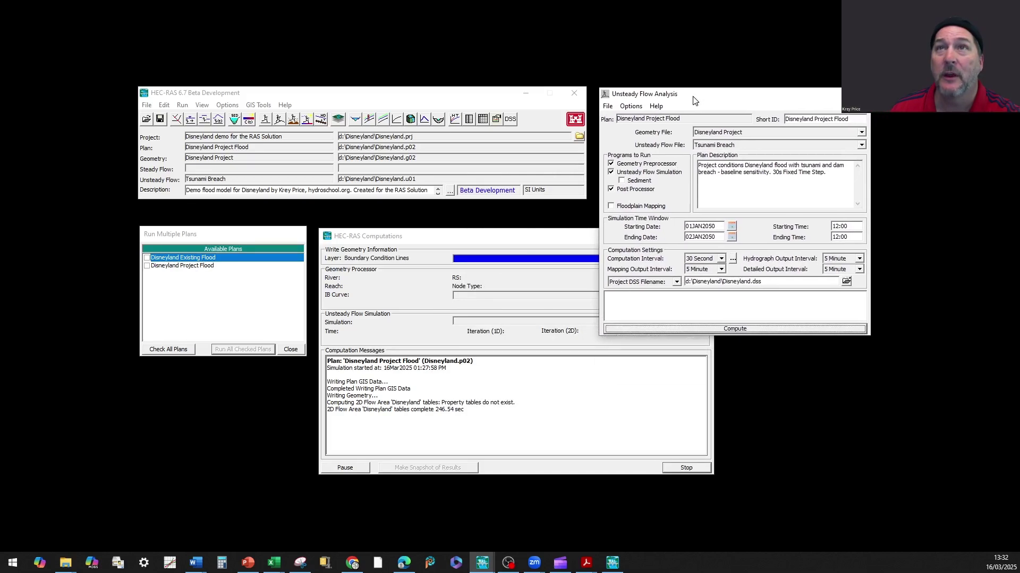
{"action": "left_click", "coordinate": [606, 106]}
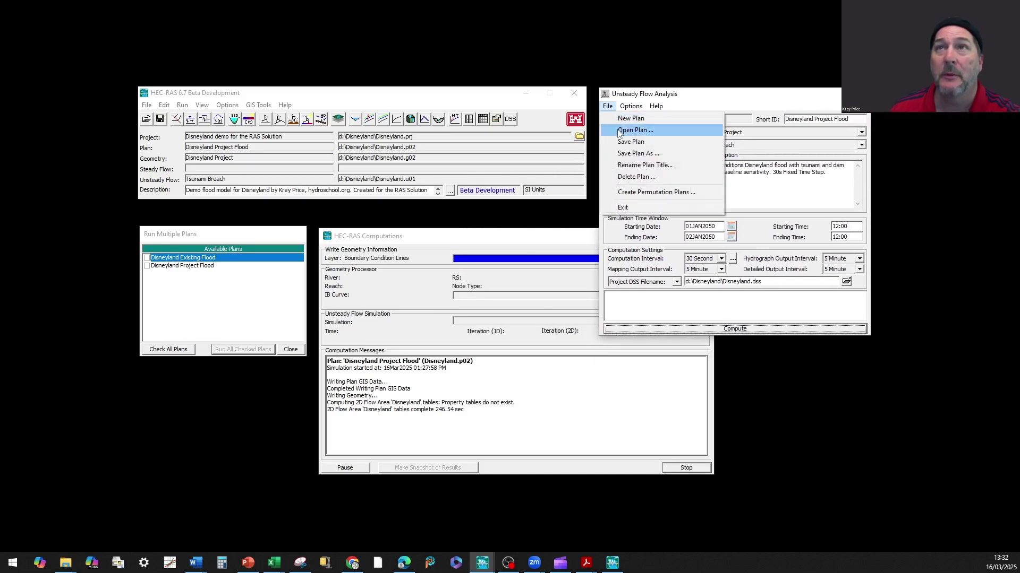
{"action": "left_click", "coordinate": [640, 106]}
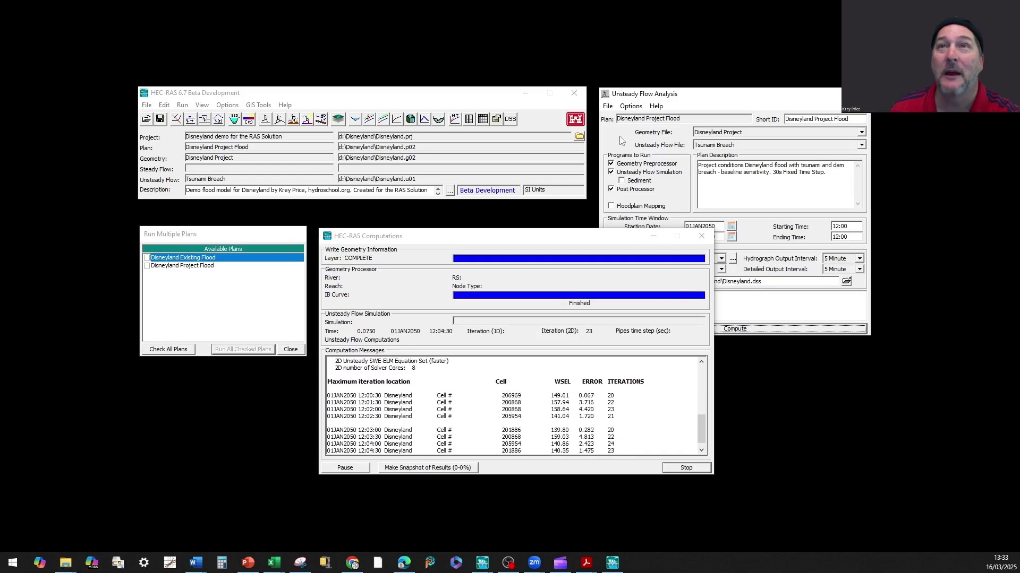
{"action": "left_click", "coordinate": [631, 107]}
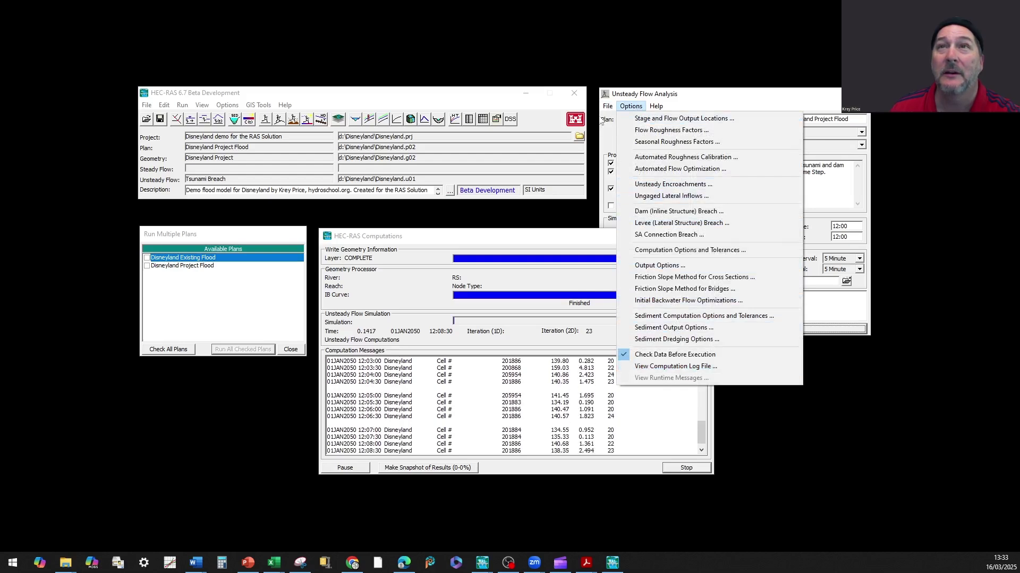
{"action": "mouse_move", "coordinate": [607, 107]}
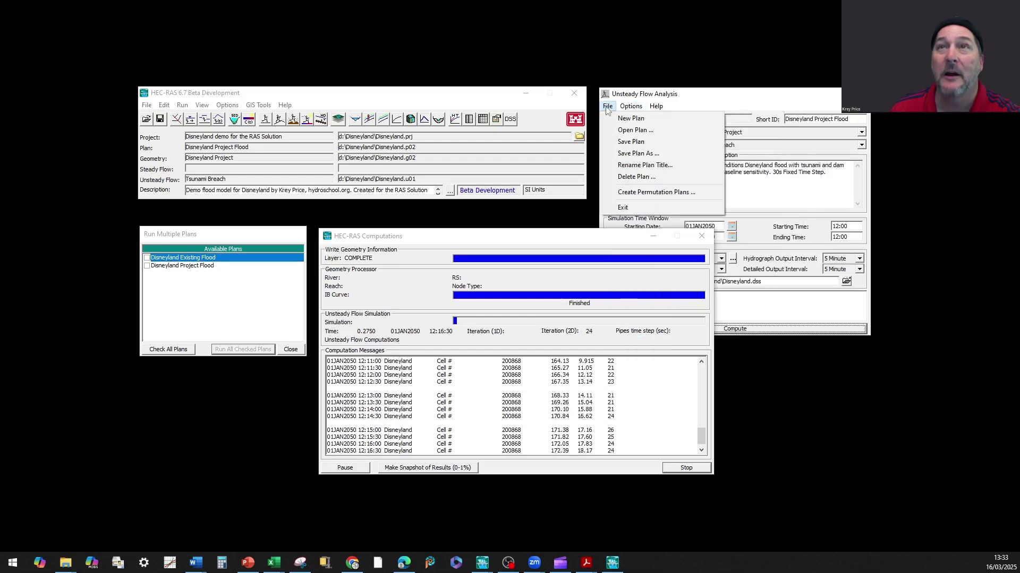
{"action": "left_click", "coordinate": [632, 130]}
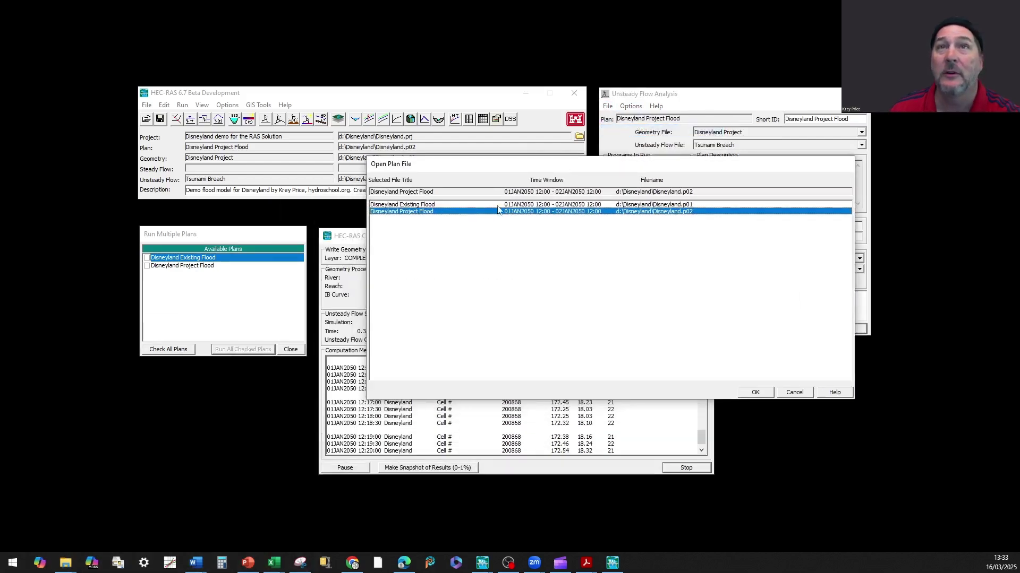
{"action": "left_click", "coordinate": [445, 205]}
{"action": "left_click", "coordinate": [756, 392]}
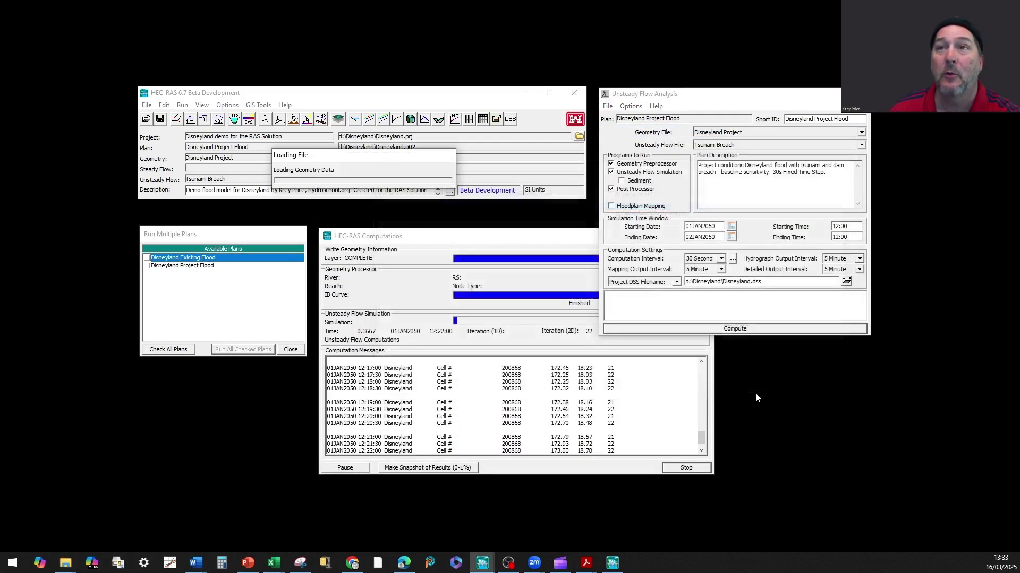
Step: View the computation log file of the Disneyland Existing Flood plan, check the total volume accounting at its end, and close it
{"action": "left_click", "coordinate": [633, 107]}
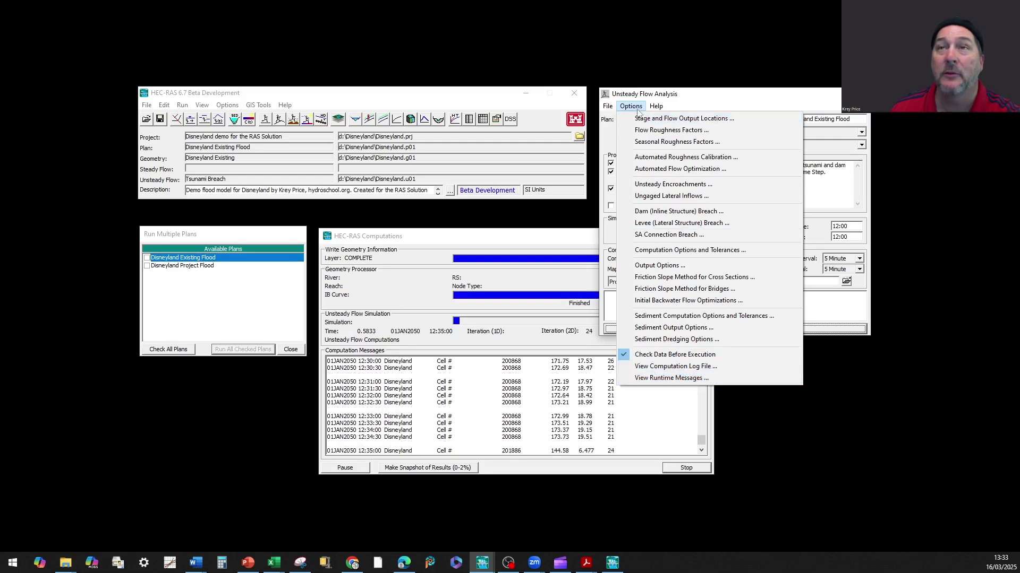
{"action": "left_click", "coordinate": [657, 367]}
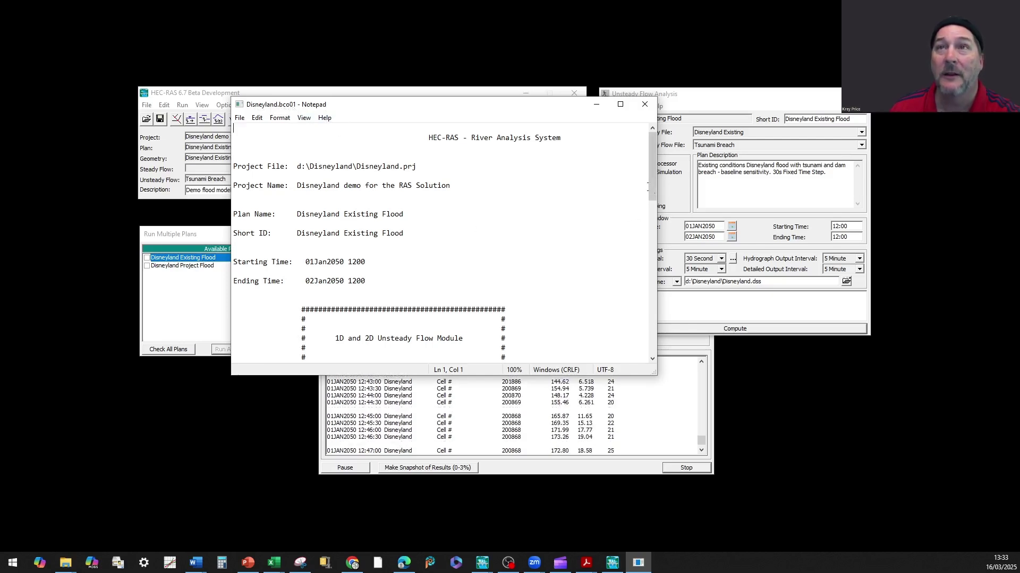
{"action": "left_click_drag", "start_coordinate": [652, 196], "coordinate": [654, 352]}
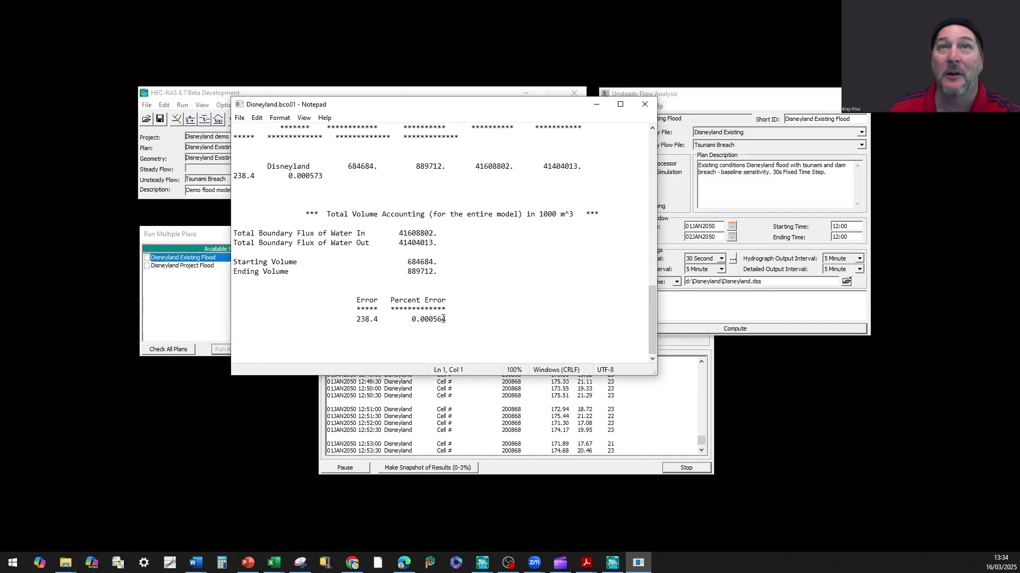
{"action": "left_click", "coordinate": [643, 106]}
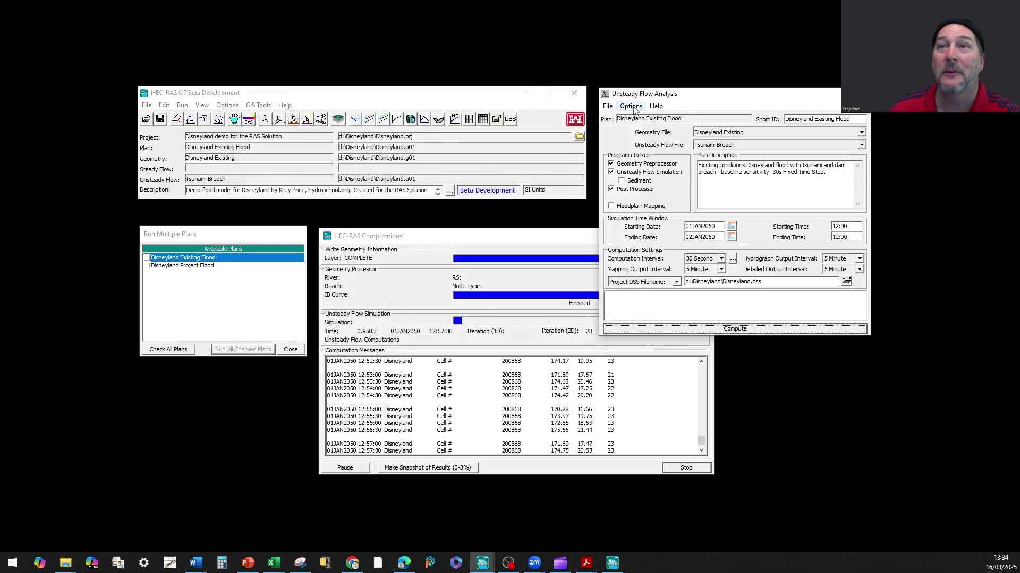
Step: View the plan's runtime messages in an enlarged window, examine the final volume accounting and maximum water surface errors, and close them
{"action": "left_click", "coordinate": [632, 107]}
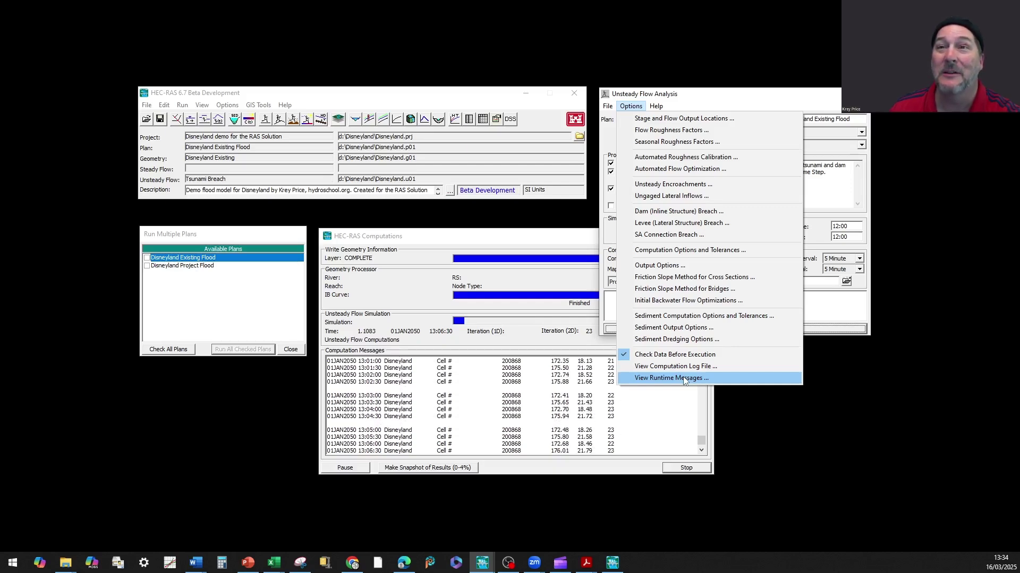
{"action": "left_click", "coordinate": [683, 378]}
{"action": "left_click_drag", "start_coordinate": [480, 69], "coordinate": [535, 76]}
{"action": "left_click_drag", "start_coordinate": [637, 359], "coordinate": [637, 481]}
{"action": "left_click_drag", "start_coordinate": [667, 109], "coordinate": [671, 469]}
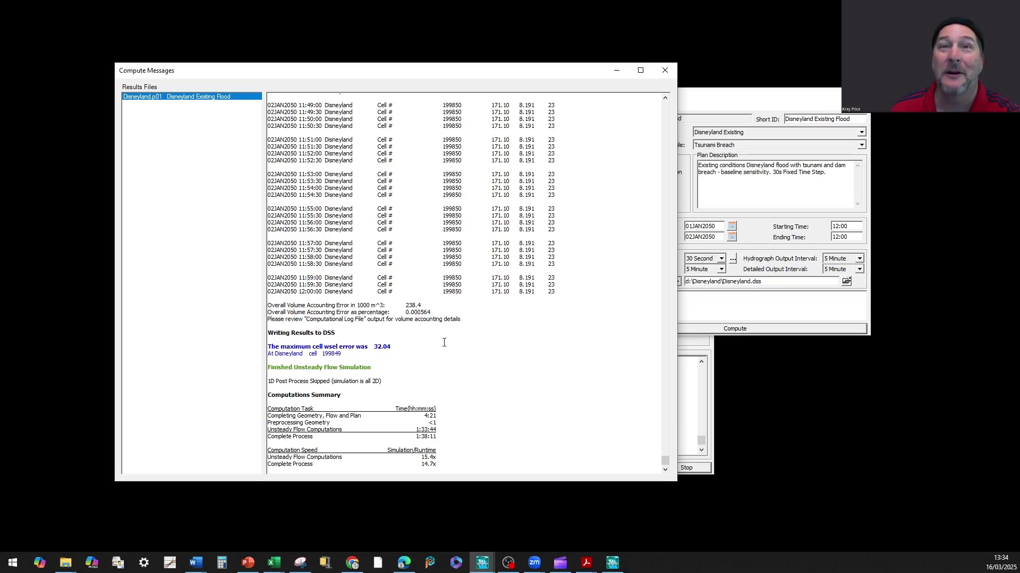
{"action": "double_click", "coordinate": [378, 346]}
{"action": "left_click_drag", "start_coordinate": [407, 314], "coordinate": [437, 314]}
{"action": "left_click", "coordinate": [492, 344]}
{"action": "left_click", "coordinate": [665, 70]}
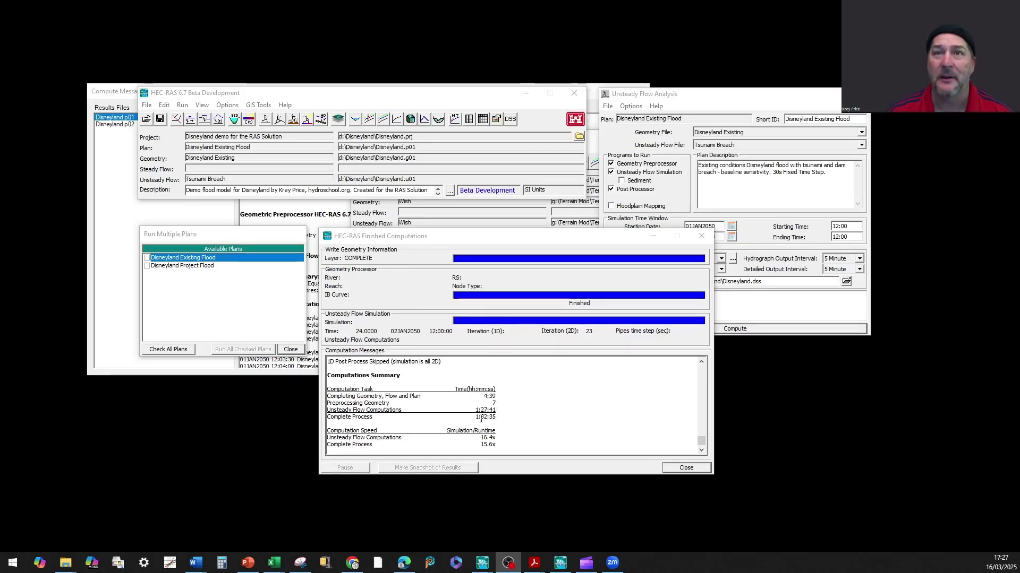
Step: Close the finished computations window and recheck the volume accounting in the Disneyland Existing Flood computation log file
{"action": "left_click", "coordinate": [686, 467]}
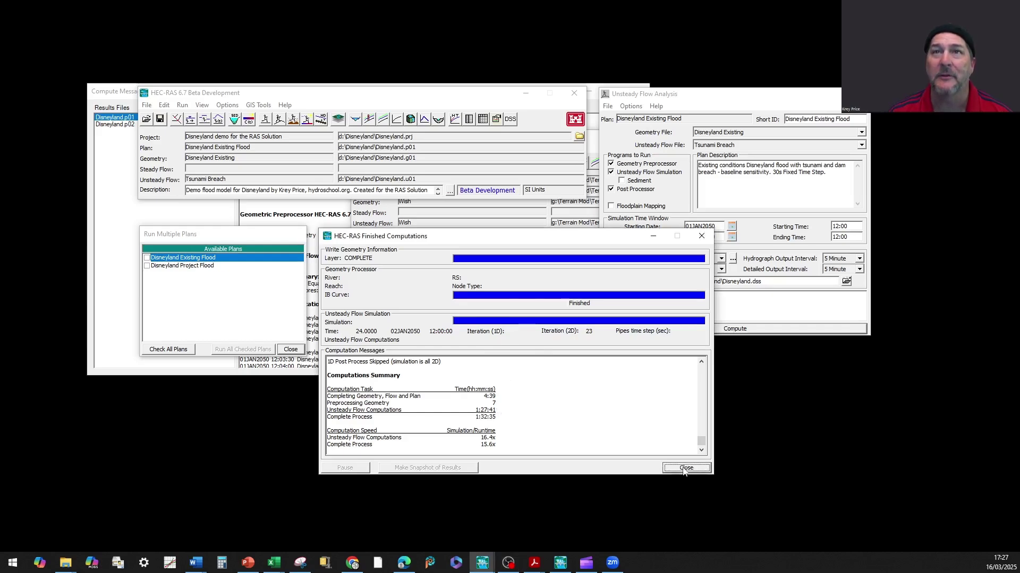
{"action": "left_click", "coordinate": [631, 106]}
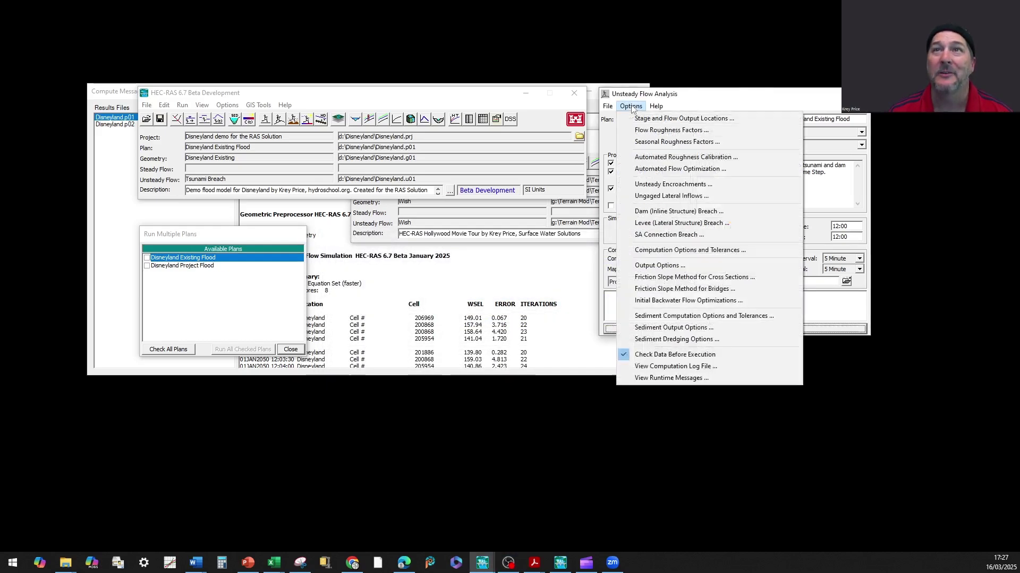
{"action": "left_click", "coordinate": [658, 366]}
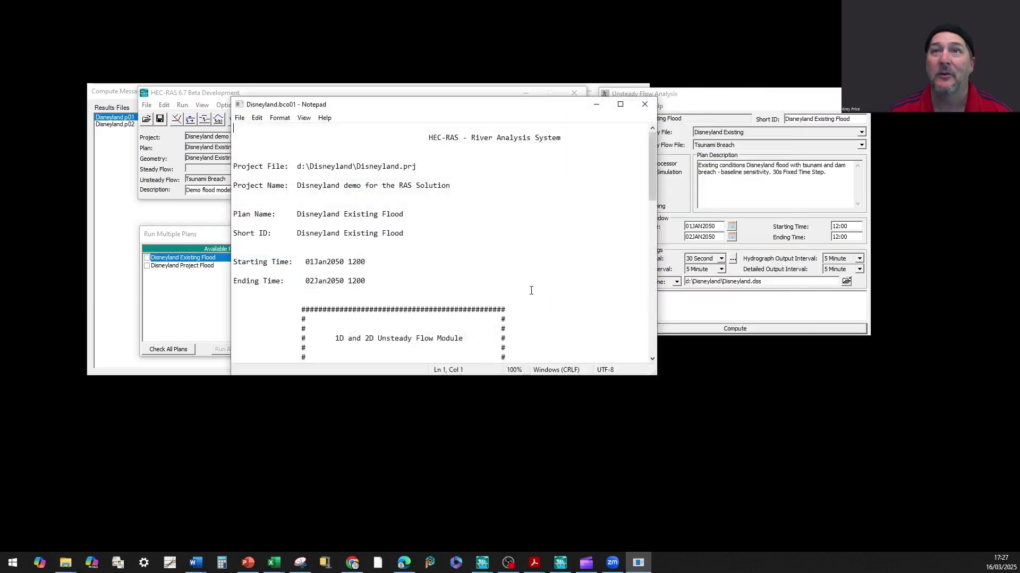
{"action": "left_click_drag", "start_coordinate": [651, 160], "coordinate": [651, 329]}
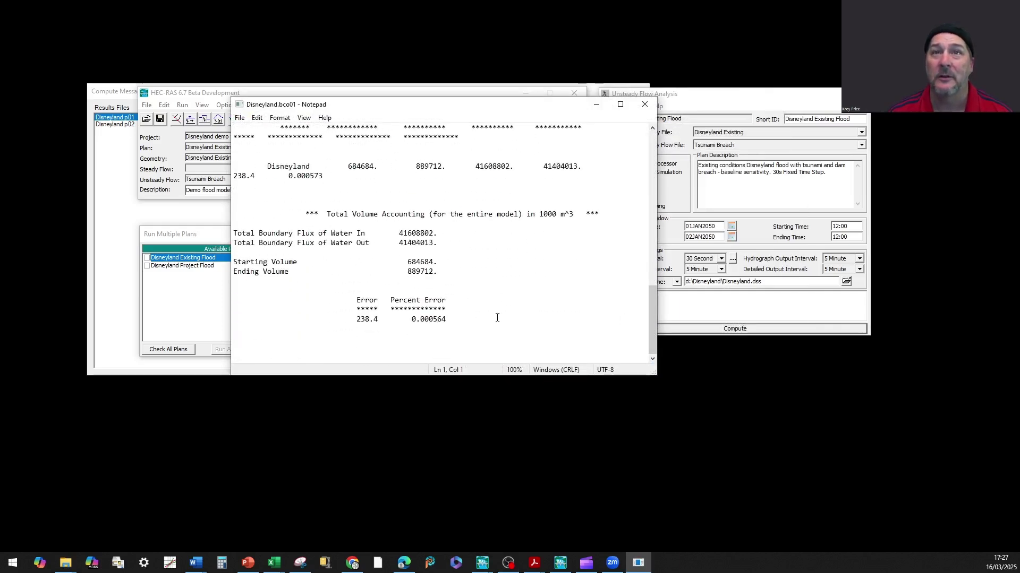
{"action": "left_click", "coordinate": [645, 104]}
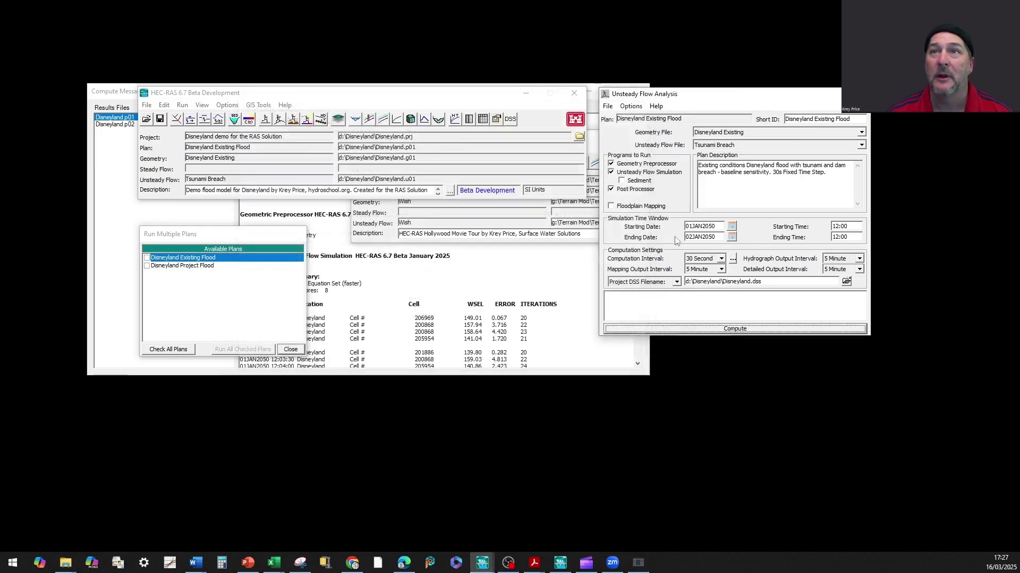
Step: View the Disneyland Existing Flood runtime messages, examine the computations summary at the end, and close them
{"action": "left_click", "coordinate": [631, 106]}
{"action": "left_click", "coordinate": [666, 376]}
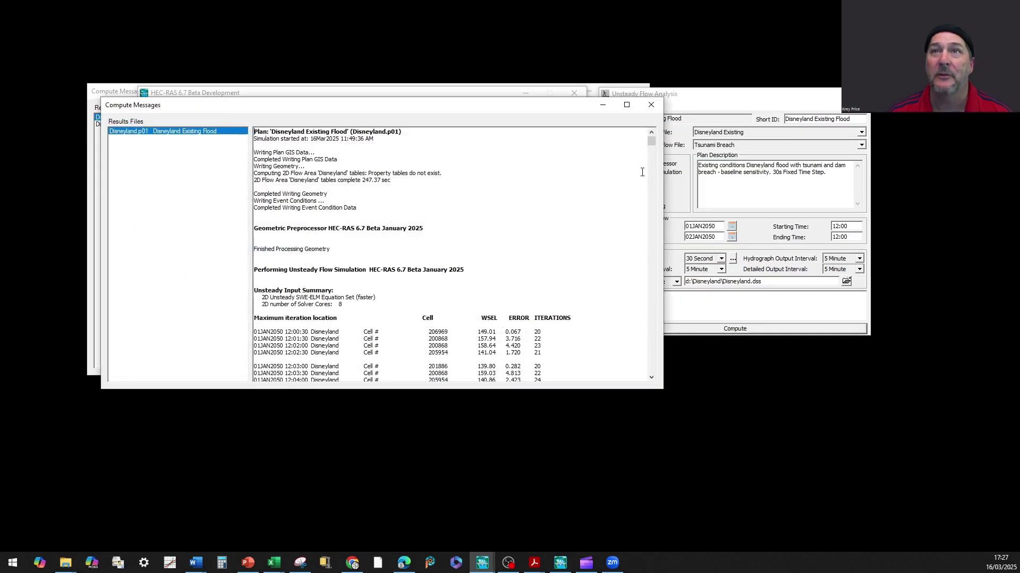
{"action": "left_click_drag", "start_coordinate": [651, 141], "coordinate": [653, 373]}
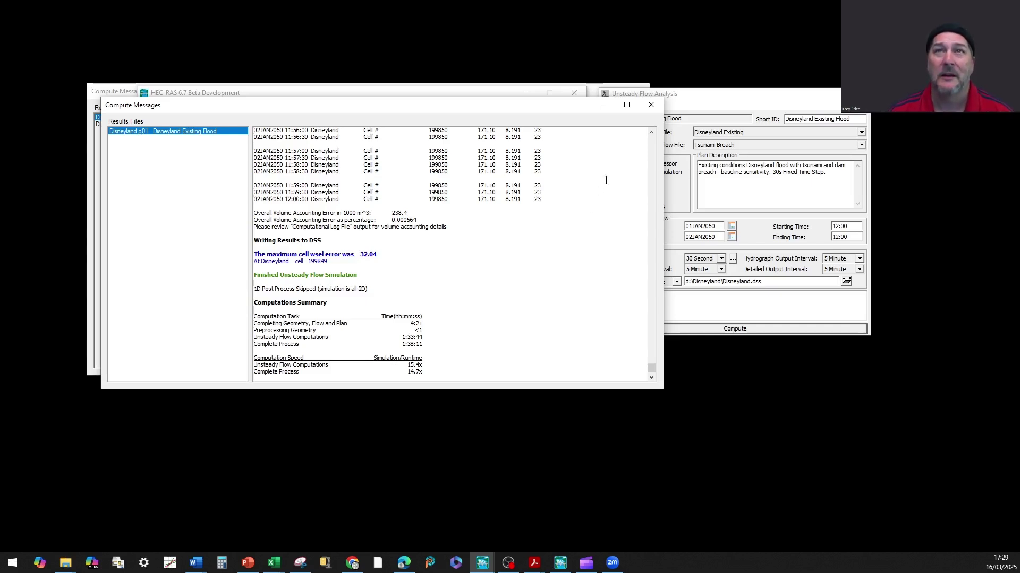
{"action": "left_click", "coordinate": [651, 104]}
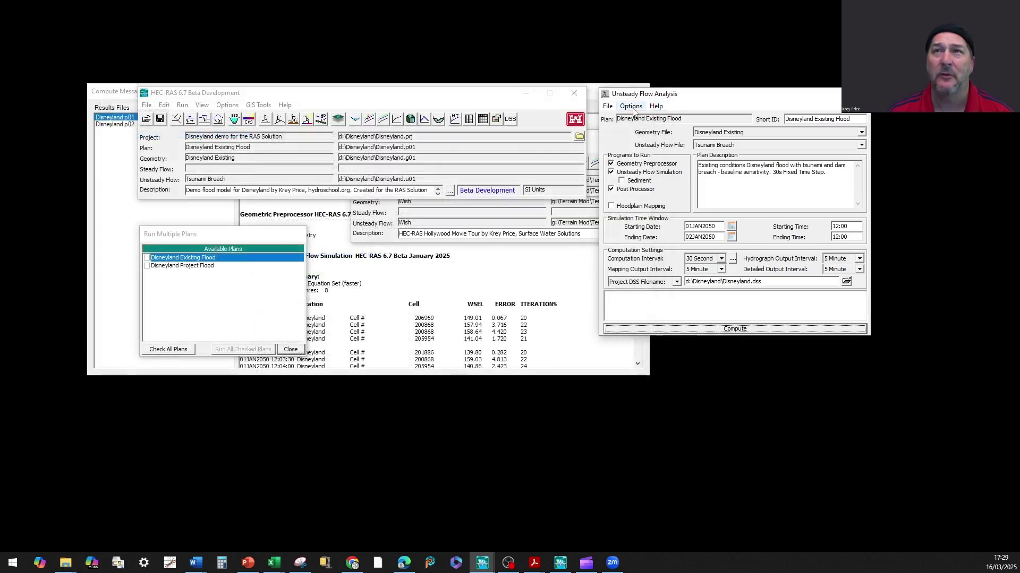
Step: Bring up the list of unsteady flow plans to open
{"action": "left_click", "coordinate": [607, 106]}
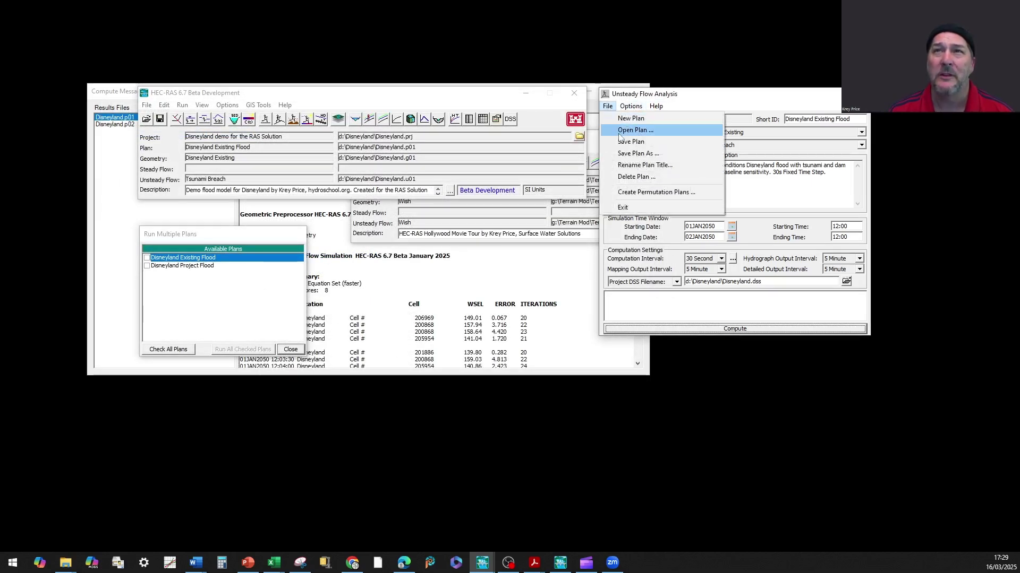
{"action": "left_click", "coordinate": [619, 133]}
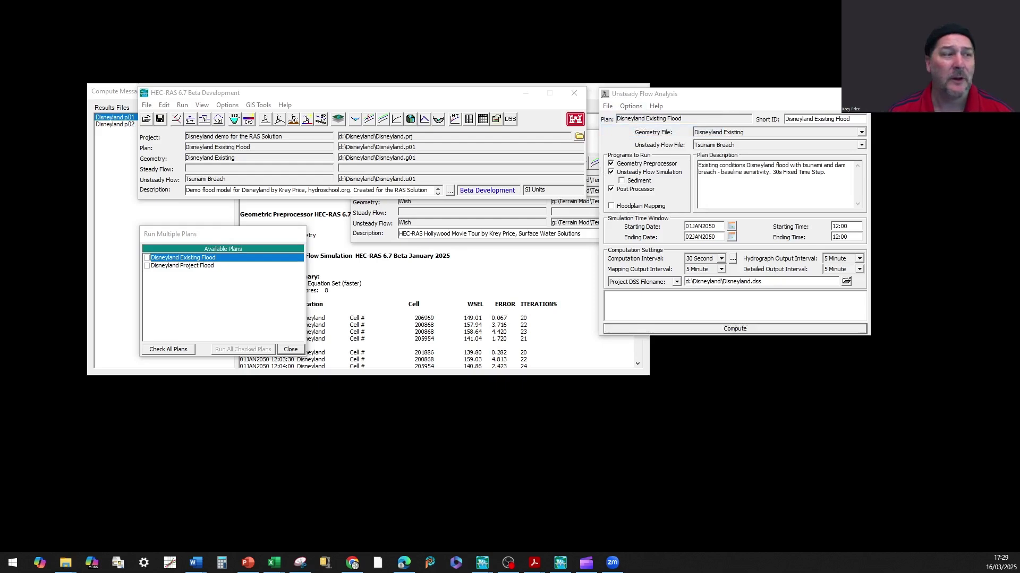